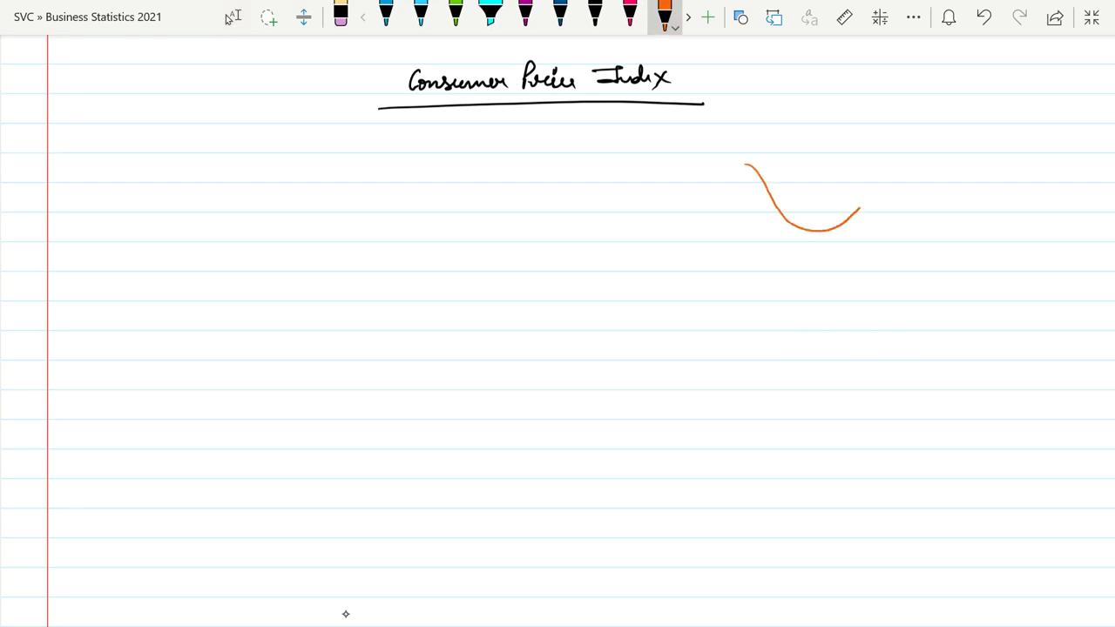
# Draw an orange basket-shaped curve at the right side of the page
pyautogui.moveTo(744, 164); pyautogui.dragTo(890, 157)
# Write Fuel, clothing, House, Food and Med. in the orange curve, enclosed by braces
pyautogui.moveTo(794, 127)
pyautogui.mouseDown()
pyautogui.moveTo(804, 112)
pyautogui.moveTo(810, 126)
pyautogui.moveTo(829, 110)
pyautogui.mouseUp()
pyautogui.moveTo(803, 145)
pyautogui.mouseDown()
pyautogui.moveTo(826, 156)
pyautogui.moveTo(852, 145)
pyautogui.moveTo(849, 167)
pyautogui.moveTo(801, 182)
pyautogui.moveTo(849, 175)
pyautogui.moveTo(804, 209)
pyautogui.moveTo(829, 208)
pyautogui.moveTo(836, 192)
pyautogui.moveTo(808, 224)
pyautogui.moveTo(842, 212)
pyautogui.mouseUp()
pyautogui.click(839, 206)
pyautogui.click(842, 223)
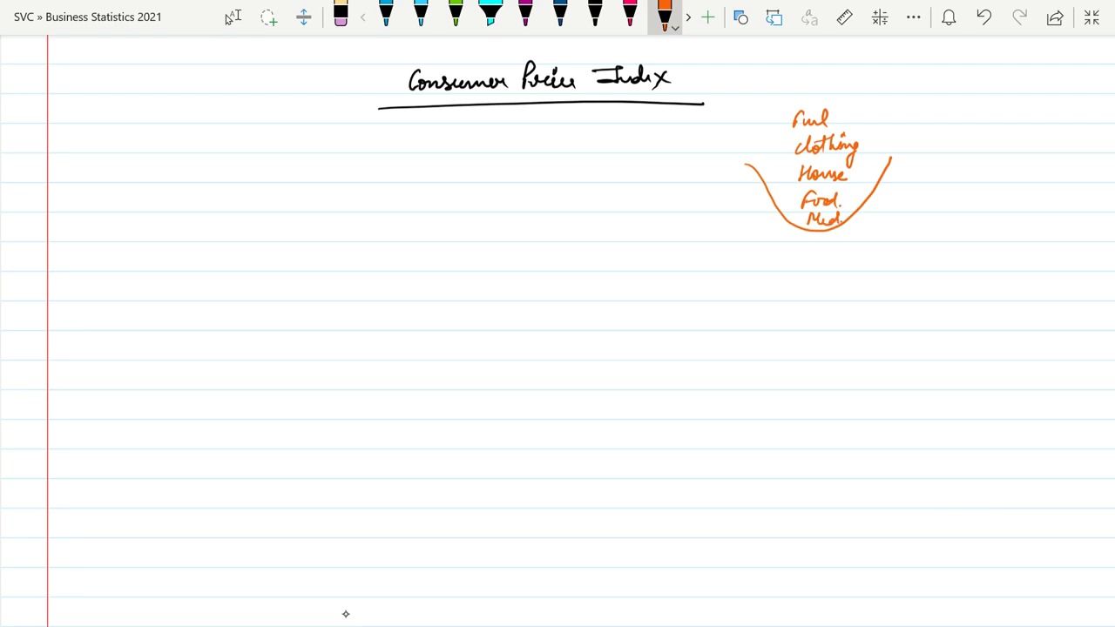
pyautogui.moveTo(865, 109)
pyautogui.mouseDown()
pyautogui.moveTo(871, 148)
pyautogui.moveTo(850, 202)
pyautogui.mouseUp()
pyautogui.moveTo(781, 107); pyautogui.dragTo(778, 205)
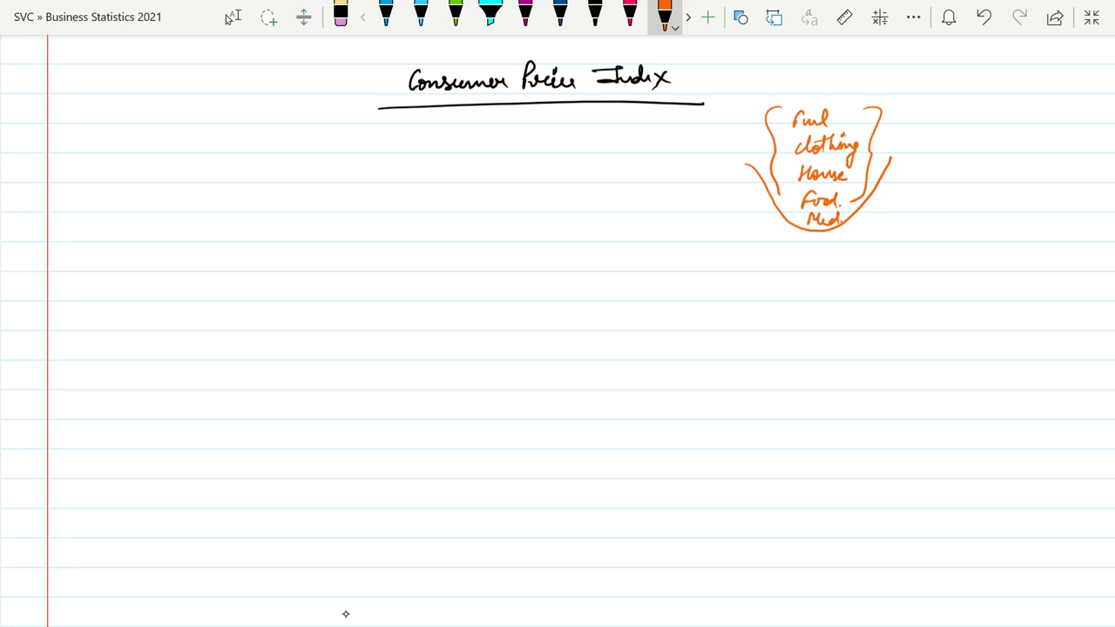
pyautogui.scroll(-1, 345, 614)
# Handwrite 'Purchasing Power of Money' at the left margin in magenta ink
pyautogui.click(231, 17)
pyautogui.click(525, 13)
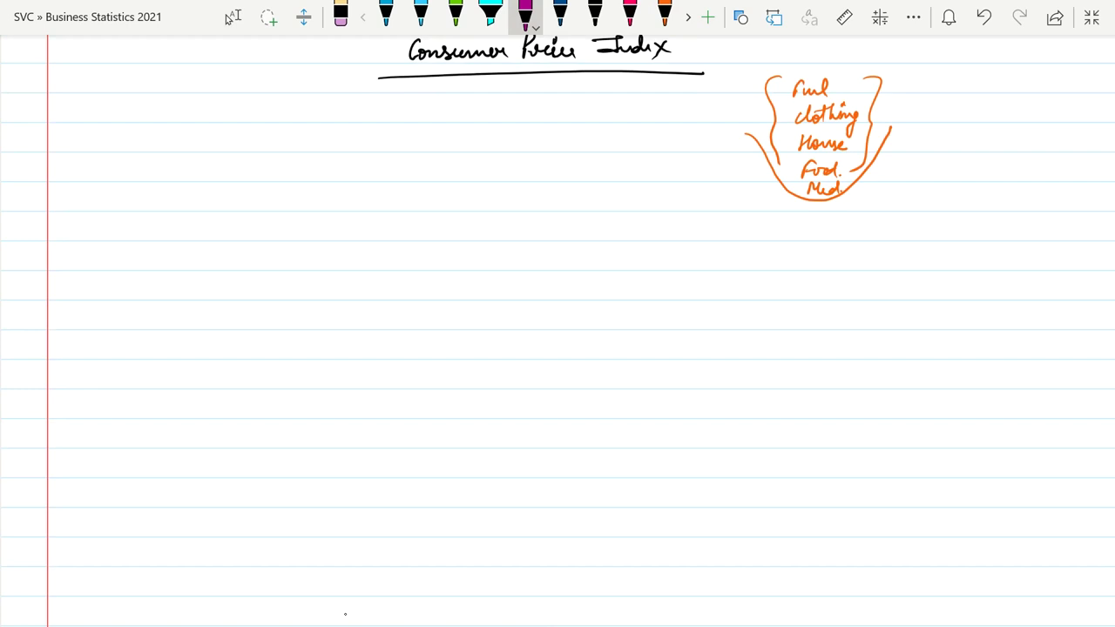
pyautogui.moveTo(83, 155)
pyautogui.mouseDown()
pyautogui.moveTo(99, 174)
pyautogui.moveTo(179, 168)
pyautogui.moveTo(169, 200)
pyautogui.mouseUp()
pyautogui.click(155, 162)
pyautogui.moveTo(203, 163)
pyautogui.mouseDown()
pyautogui.moveTo(199, 171)
pyautogui.moveTo(248, 166)
pyautogui.moveTo(280, 197)
pyautogui.moveTo(287, 176)
pyautogui.moveTo(350, 171)
pyautogui.moveTo(345, 200)
pyautogui.mouseUp()
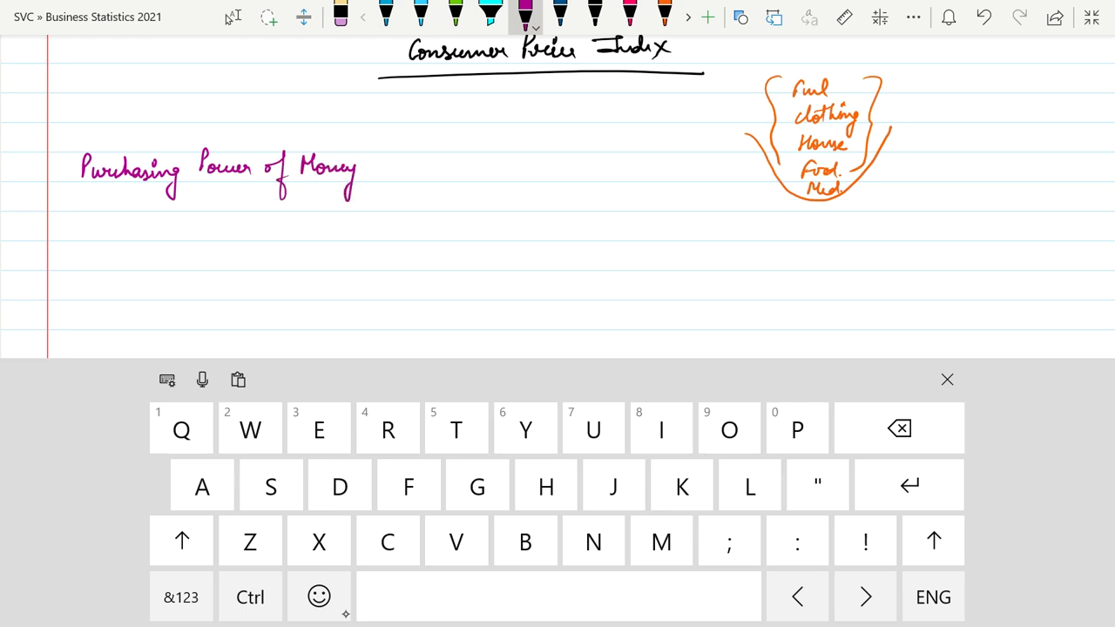
pyautogui.moveTo(383, 166)
pyautogui.mouseDown()
pyautogui.moveTo(402, 166)
pyautogui.moveTo(397, 185)
pyautogui.mouseUp()
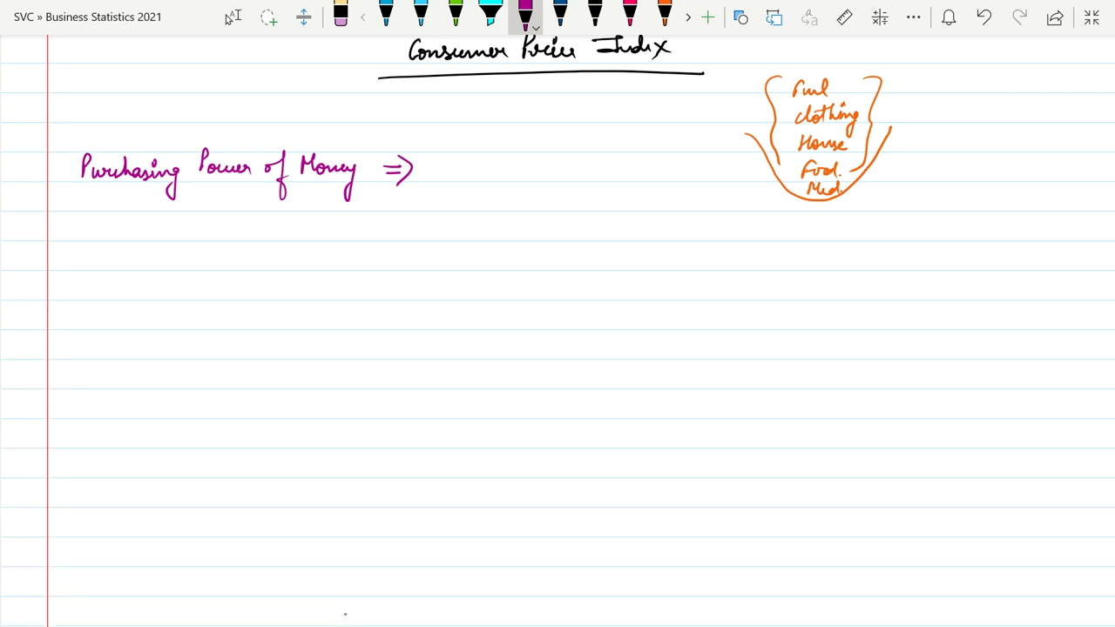
# Write ⇒ 1 over 'Cost of Living Index' as its definition
pyautogui.moveTo(508, 159)
pyautogui.mouseDown()
pyautogui.moveTo(508, 173)
pyautogui.moveTo(610, 182)
pyautogui.mouseUp()
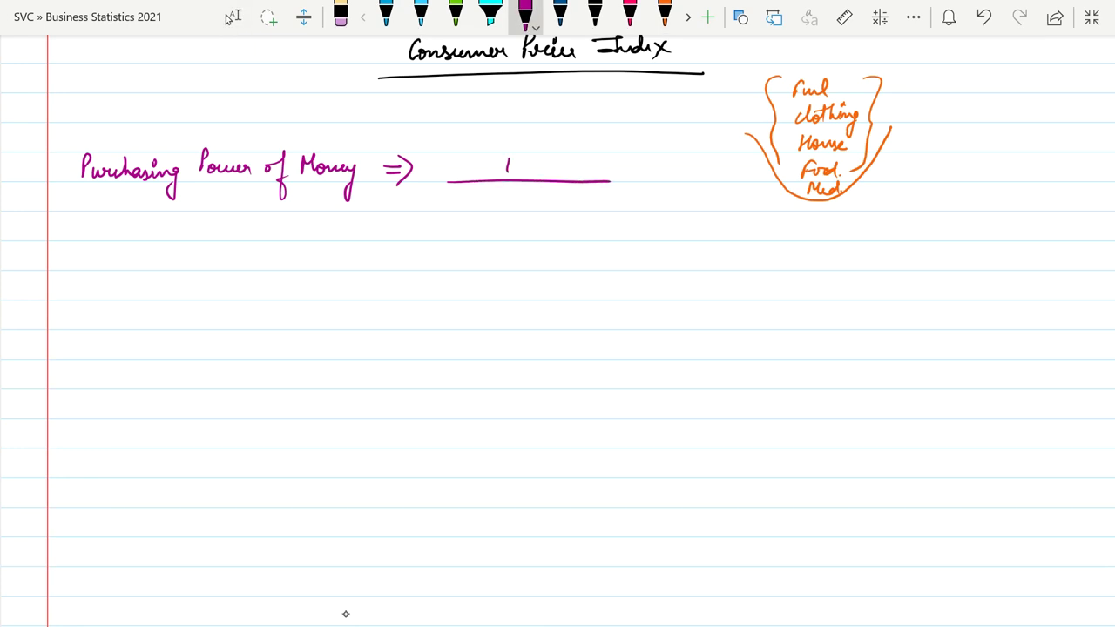
pyautogui.moveTo(460, 194)
pyautogui.mouseDown()
pyautogui.moveTo(455, 207)
pyautogui.moveTo(479, 207)
pyautogui.mouseUp()
pyautogui.moveTo(478, 188)
pyautogui.mouseDown()
pyautogui.moveTo(479, 208)
pyautogui.moveTo(498, 207)
pyautogui.mouseUp()
pyautogui.moveTo(507, 185)
pyautogui.mouseDown()
pyautogui.moveTo(498, 236)
pyautogui.moveTo(537, 206)
pyautogui.mouseUp()
pyautogui.moveTo(542, 198); pyautogui.dragTo(546, 198)
pyautogui.moveTo(542, 200)
pyautogui.mouseDown()
pyautogui.moveTo(553, 208)
pyautogui.moveTo(568, 194)
pyautogui.moveTo(591, 206)
pyautogui.mouseUp()
pyautogui.moveTo(586, 203)
pyautogui.mouseDown()
pyautogui.moveTo(575, 237)
pyautogui.moveTo(590, 215)
pyautogui.mouseUp()
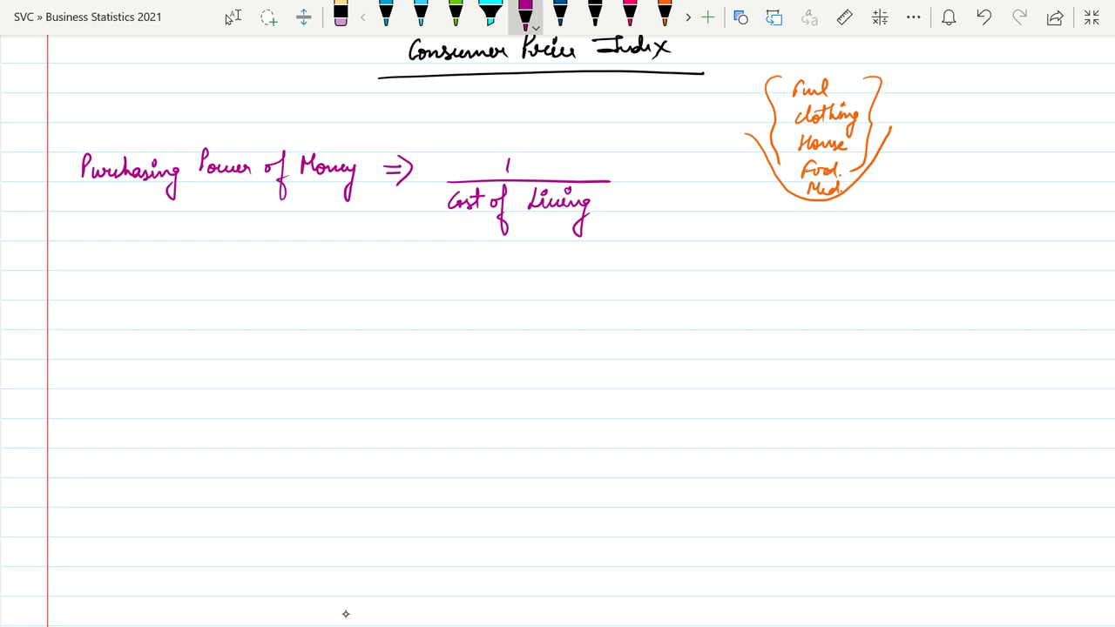
pyautogui.moveTo(604, 186)
pyautogui.mouseDown()
pyautogui.moveTo(622, 202)
pyautogui.moveTo(669, 206)
pyautogui.mouseUp()
pyautogui.moveTo(669, 194); pyautogui.dragTo(657, 207)
# Handwrite Real wages = Money Wages over Cost of Living Index × 100 in magenta
pyautogui.moveTo(130, 303)
pyautogui.mouseDown()
pyautogui.moveTo(131, 324)
pyautogui.moveTo(163, 301)
pyautogui.moveTo(166, 324)
pyautogui.moveTo(188, 311)
pyautogui.moveTo(198, 353)
pyautogui.moveTo(219, 320)
pyautogui.moveTo(285, 320)
pyautogui.mouseUp()
pyautogui.moveTo(392, 300)
pyautogui.mouseDown()
pyautogui.moveTo(394, 320)
pyautogui.moveTo(437, 312)
pyautogui.moveTo(430, 343)
pyautogui.mouseUp()
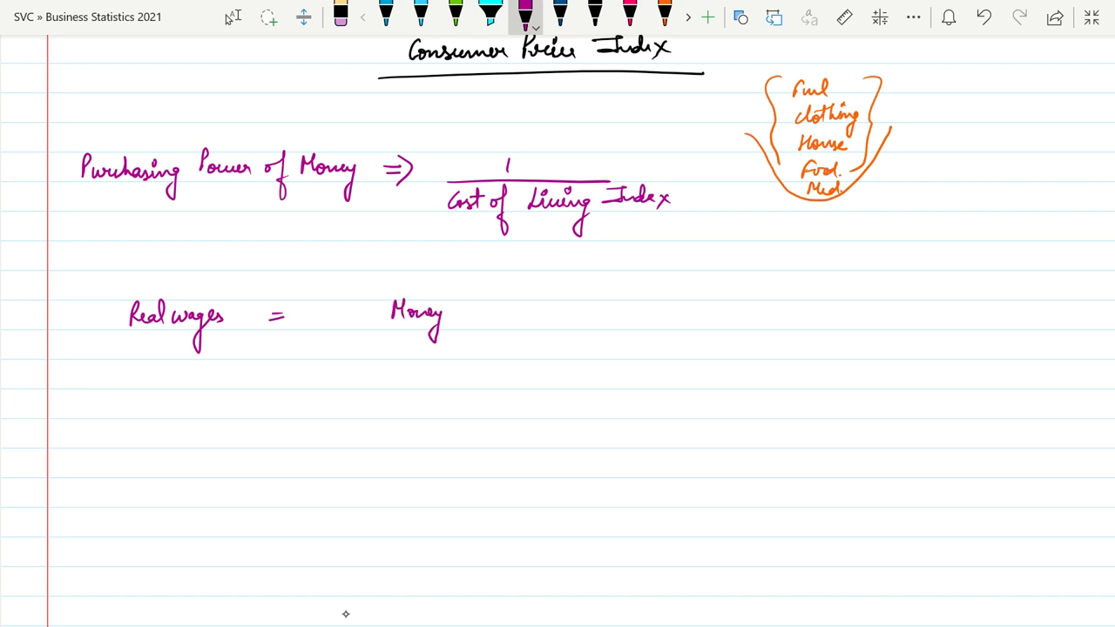
pyautogui.moveTo(459, 301)
pyautogui.mouseDown()
pyautogui.moveTo(477, 300)
pyautogui.moveTo(487, 317)
pyautogui.moveTo(485, 347)
pyautogui.moveTo(504, 319)
pyautogui.mouseUp()
pyautogui.moveTo(514, 309); pyautogui.dragTo(505, 319)
pyautogui.moveTo(354, 329); pyautogui.dragTo(602, 333)
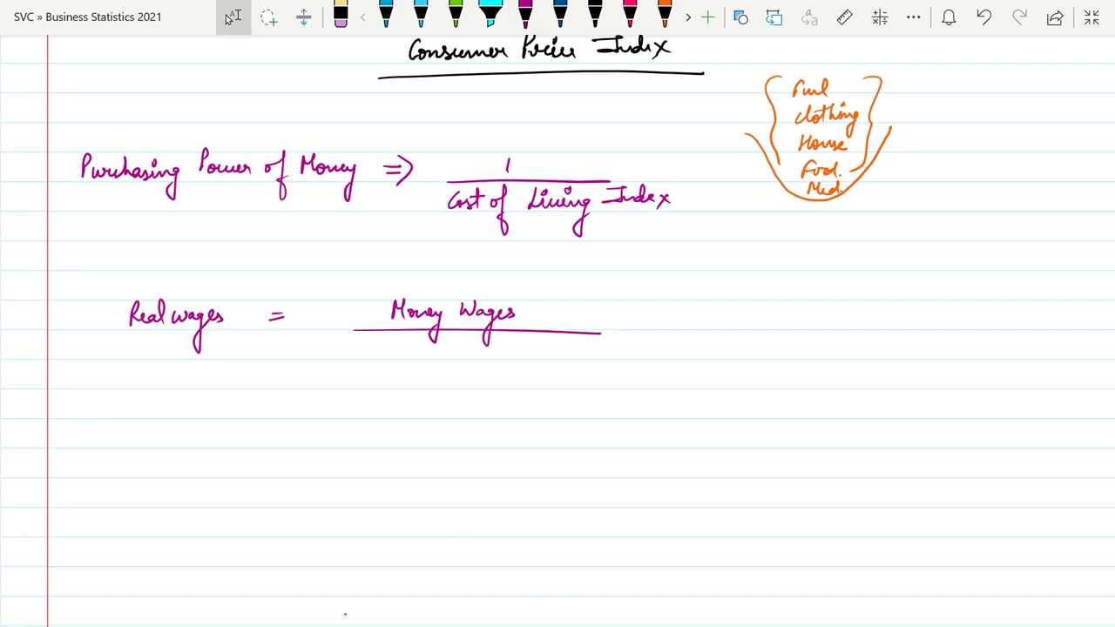
pyautogui.moveTo(376, 341)
pyautogui.mouseDown()
pyautogui.moveTo(373, 355)
pyautogui.moveTo(421, 352)
pyautogui.moveTo(437, 371)
pyautogui.moveTo(446, 354)
pyautogui.moveTo(479, 342)
pyautogui.moveTo(488, 356)
pyautogui.moveTo(502, 343)
pyautogui.moveTo(519, 348)
pyautogui.moveTo(511, 381)
pyautogui.mouseUp()
pyautogui.moveTo(539, 340); pyautogui.dragTo(564, 338)
pyautogui.moveTo(556, 340)
pyautogui.mouseDown()
pyautogui.moveTo(539, 356)
pyautogui.moveTo(603, 349)
pyautogui.moveTo(607, 361)
pyautogui.mouseUp()
pyautogui.moveTo(645, 319)
pyautogui.mouseDown()
pyautogui.moveTo(655, 331)
pyautogui.moveTo(644, 331)
pyautogui.mouseUp()
pyautogui.moveTo(662, 319)
pyautogui.mouseDown()
pyautogui.moveTo(664, 331)
pyautogui.moveTo(675, 320)
pyautogui.mouseUp()
pyautogui.moveTo(691, 321); pyautogui.dragTo(691, 320)
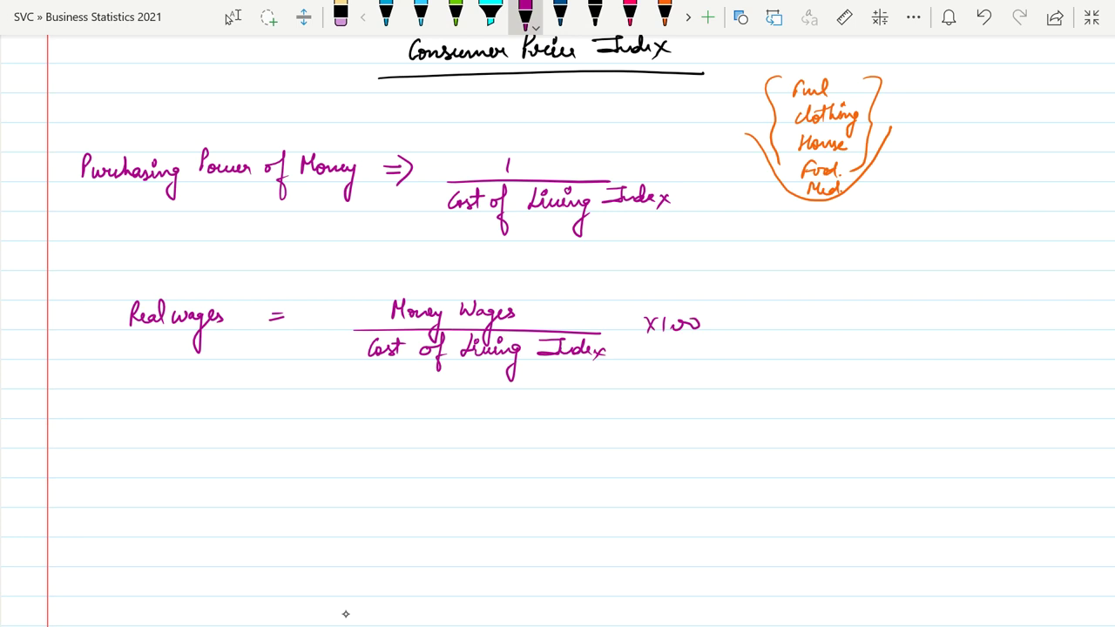
pyautogui.scroll(-2, 345, 614)
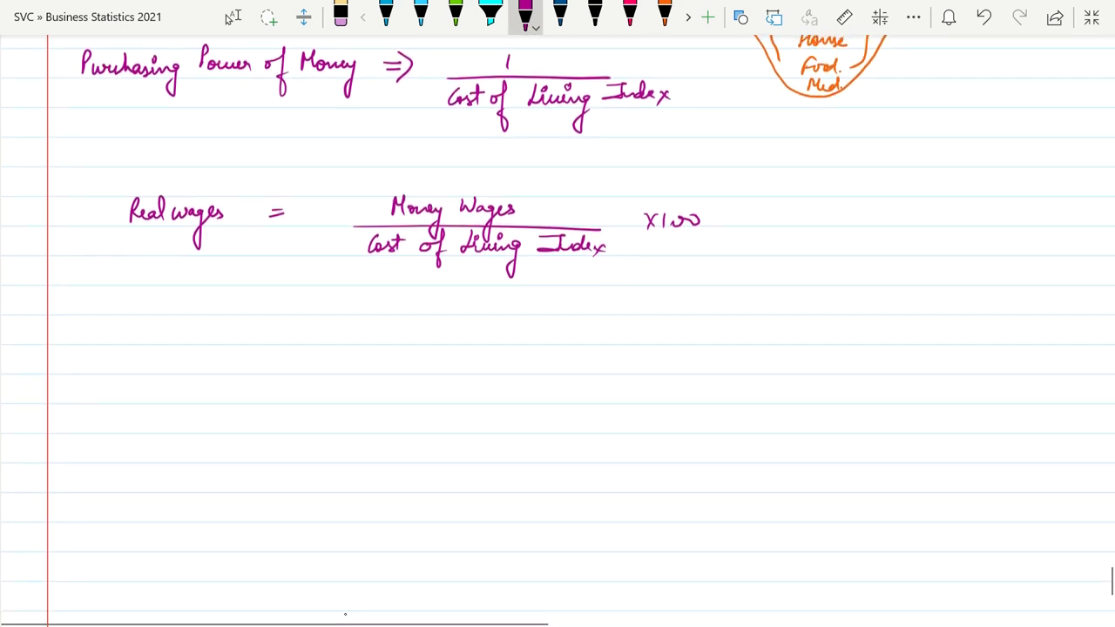
# Write and underline the green heading 'Methods for Constructing CPI' below the Real wages formula
pyautogui.click(232, 18)
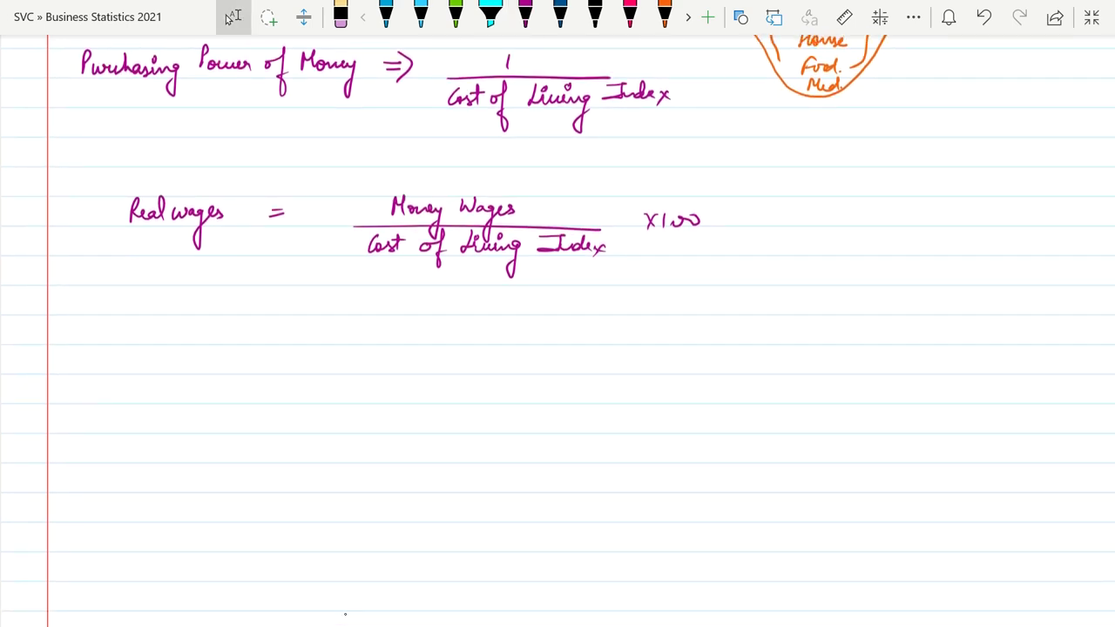
pyautogui.scroll(-2, 345, 614)
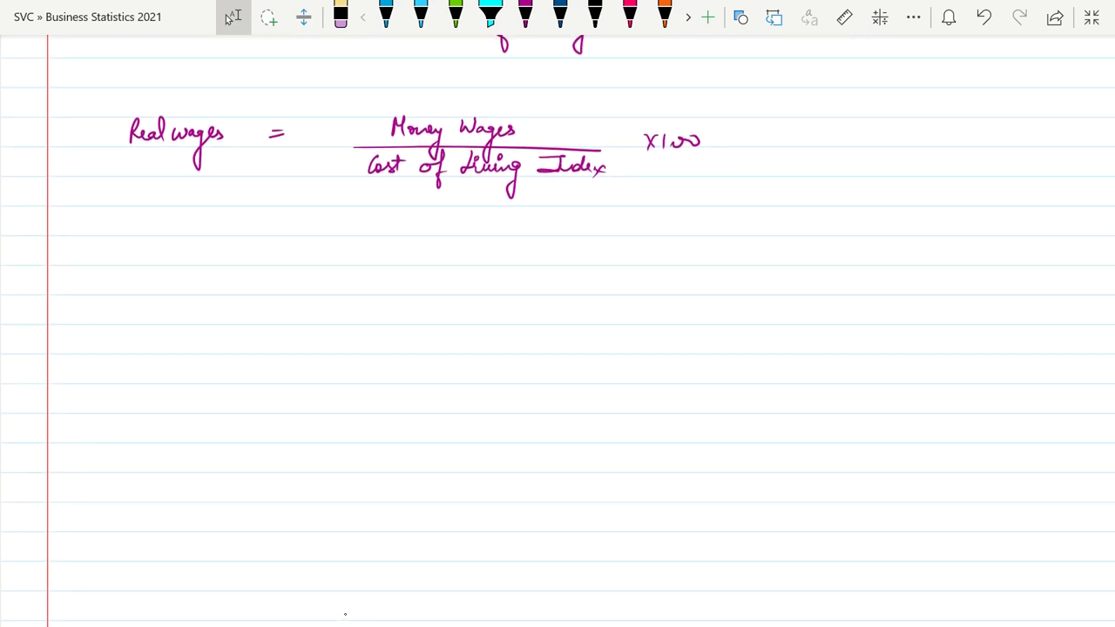
pyautogui.click(455, 13)
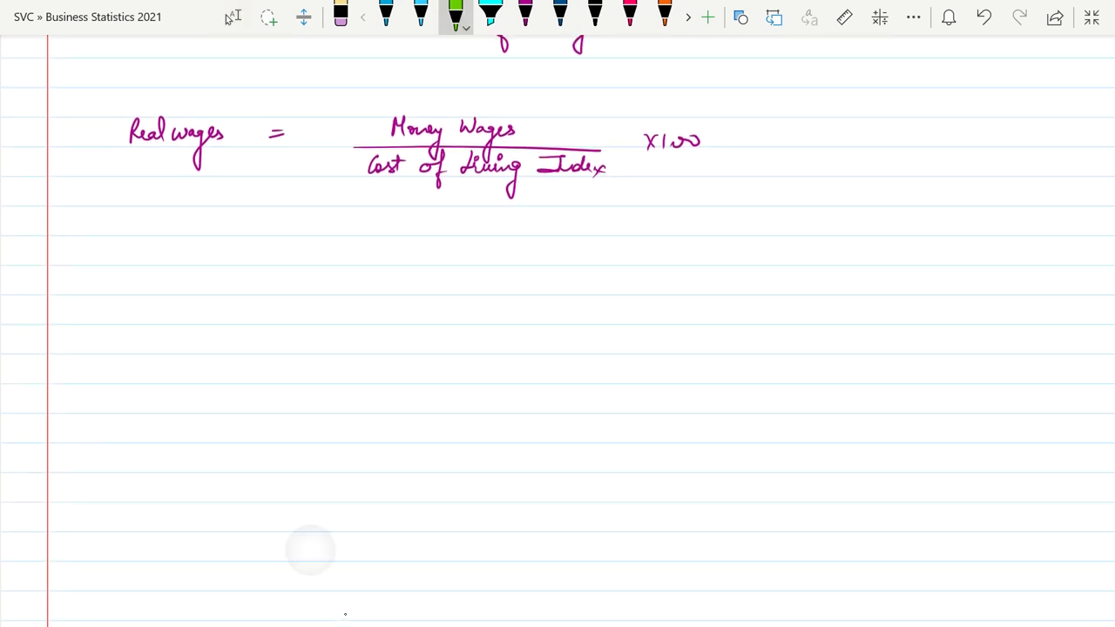
pyautogui.moveTo(113, 243)
pyautogui.mouseDown()
pyautogui.moveTo(114, 258)
pyautogui.moveTo(143, 241)
pyautogui.moveTo(155, 256)
pyautogui.moveTo(184, 241)
pyautogui.moveTo(183, 257)
pyautogui.moveTo(225, 235)
pyautogui.moveTo(218, 266)
pyautogui.moveTo(246, 253)
pyautogui.moveTo(307, 253)
pyautogui.moveTo(312, 233)
pyautogui.mouseUp()
pyautogui.moveTo(295, 239)
pyautogui.mouseDown()
pyautogui.moveTo(327, 235)
pyautogui.moveTo(319, 254)
pyautogui.moveTo(340, 251)
pyautogui.moveTo(352, 232)
pyautogui.moveTo(376, 247)
pyautogui.moveTo(371, 277)
pyautogui.mouseUp()
pyautogui.moveTo(409, 240)
pyautogui.mouseDown()
pyautogui.moveTo(397, 250)
pyautogui.moveTo(408, 253)
pyautogui.mouseUp()
pyautogui.moveTo(412, 241); pyautogui.dragTo(429, 253)
pyautogui.moveTo(94, 281); pyautogui.dragTo(488, 269)
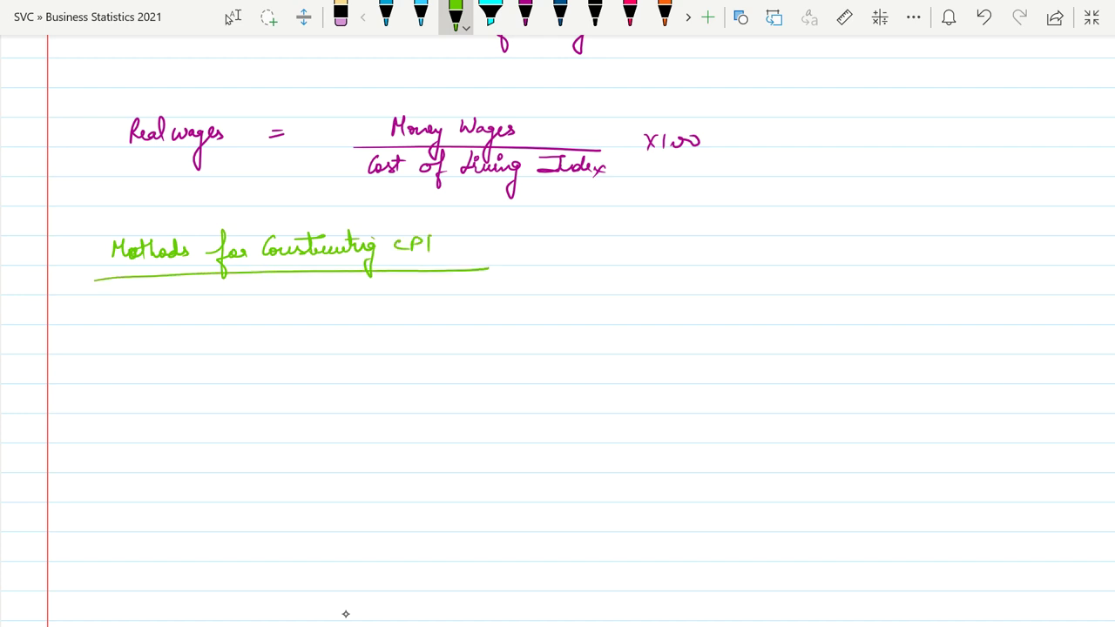
# Write '1) Aggregate Expenditure Method' in blue beneath the heading
pyautogui.click(386, 15)
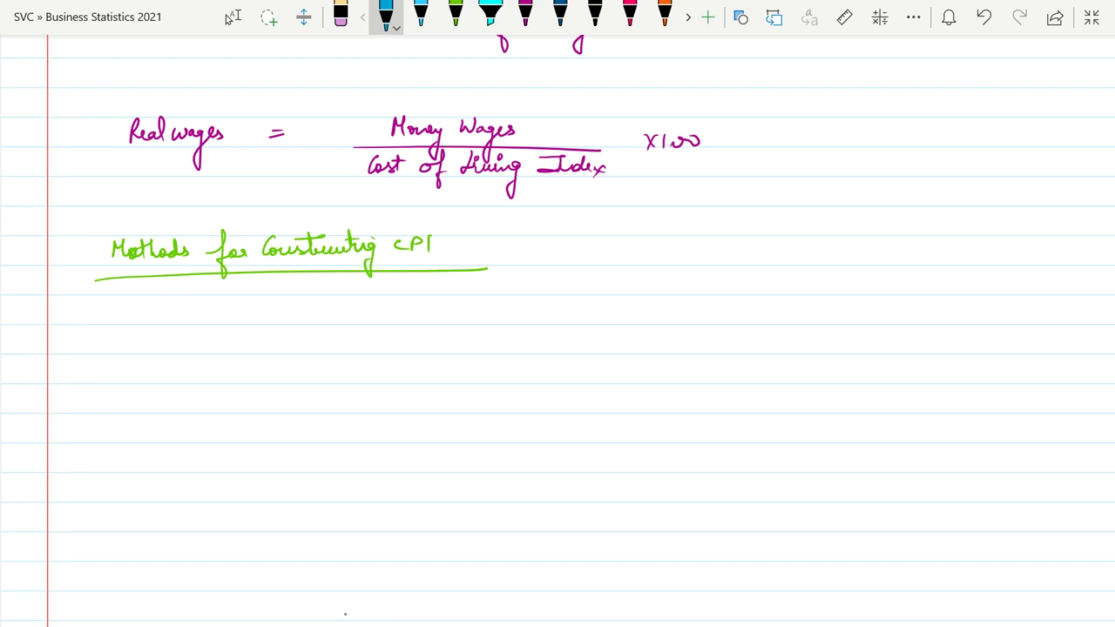
pyautogui.moveTo(115, 303)
pyautogui.mouseDown()
pyautogui.moveTo(112, 329)
pyautogui.moveTo(173, 295)
pyautogui.moveTo(178, 314)
pyautogui.mouseUp()
pyautogui.moveTo(188, 305)
pyautogui.mouseDown()
pyautogui.moveTo(190, 345)
pyautogui.moveTo(214, 310)
pyautogui.moveTo(227, 311)
pyautogui.mouseUp()
pyautogui.moveTo(232, 312)
pyautogui.mouseDown()
pyautogui.moveTo(223, 345)
pyautogui.moveTo(246, 319)
pyautogui.mouseUp()
pyautogui.moveTo(251, 314)
pyautogui.mouseDown()
pyautogui.moveTo(270, 301)
pyautogui.moveTo(318, 315)
pyautogui.moveTo(317, 339)
pyautogui.moveTo(360, 302)
pyautogui.moveTo(368, 316)
pyautogui.moveTo(425, 312)
pyautogui.moveTo(397, 302)
pyautogui.moveTo(518, 321)
pyautogui.mouseUp()
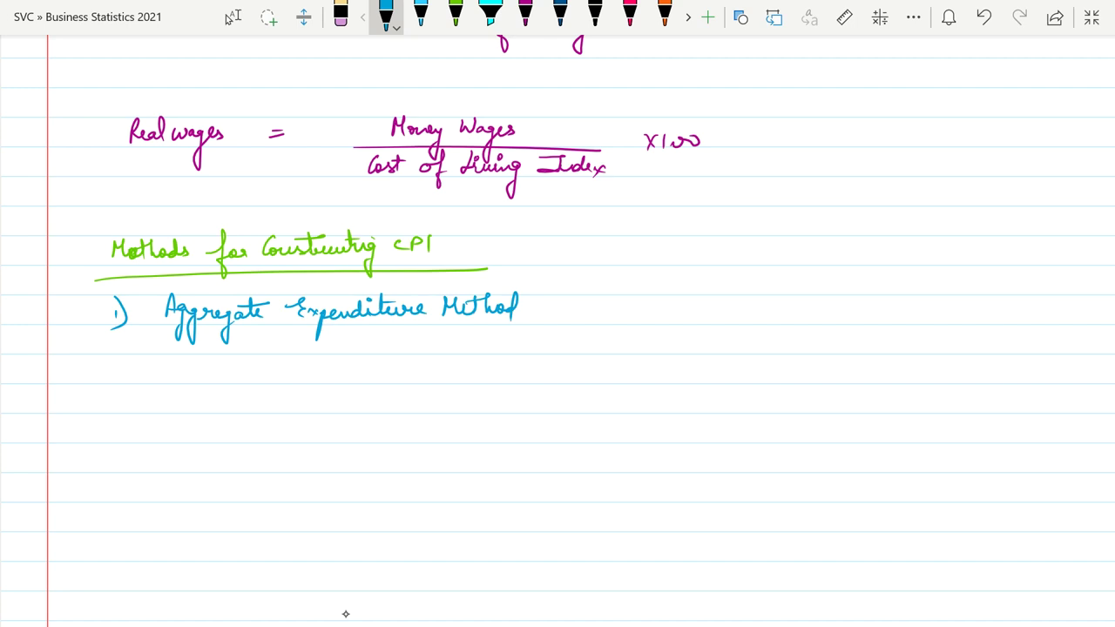
# Add '(Weighted Agg. Method)' in brackets after Aggregate Expenditure Method
pyautogui.moveTo(556, 285); pyautogui.dragTo(562, 337)
pyautogui.moveTo(578, 298)
pyautogui.mouseDown()
pyautogui.moveTo(607, 304)
pyautogui.moveTo(608, 340)
pyautogui.mouseUp()
pyautogui.moveTo(616, 293)
pyautogui.mouseDown()
pyautogui.moveTo(639, 310)
pyautogui.moveTo(659, 307)
pyautogui.mouseUp()
pyautogui.moveTo(642, 295)
pyautogui.mouseDown()
pyautogui.moveTo(662, 293)
pyautogui.moveTo(692, 314)
pyautogui.moveTo(713, 303)
pyautogui.mouseUp()
pyautogui.moveTo(713, 302)
pyautogui.mouseDown()
pyautogui.moveTo(707, 334)
pyautogui.moveTo(720, 336)
pyautogui.moveTo(731, 307)
pyautogui.moveTo(791, 303)
pyautogui.mouseUp()
pyautogui.moveTo(776, 296)
pyautogui.mouseDown()
pyautogui.moveTo(807, 282)
pyautogui.moveTo(819, 308)
pyautogui.moveTo(838, 308)
pyautogui.mouseUp()
pyautogui.moveTo(850, 277); pyautogui.dragTo(818, 327)
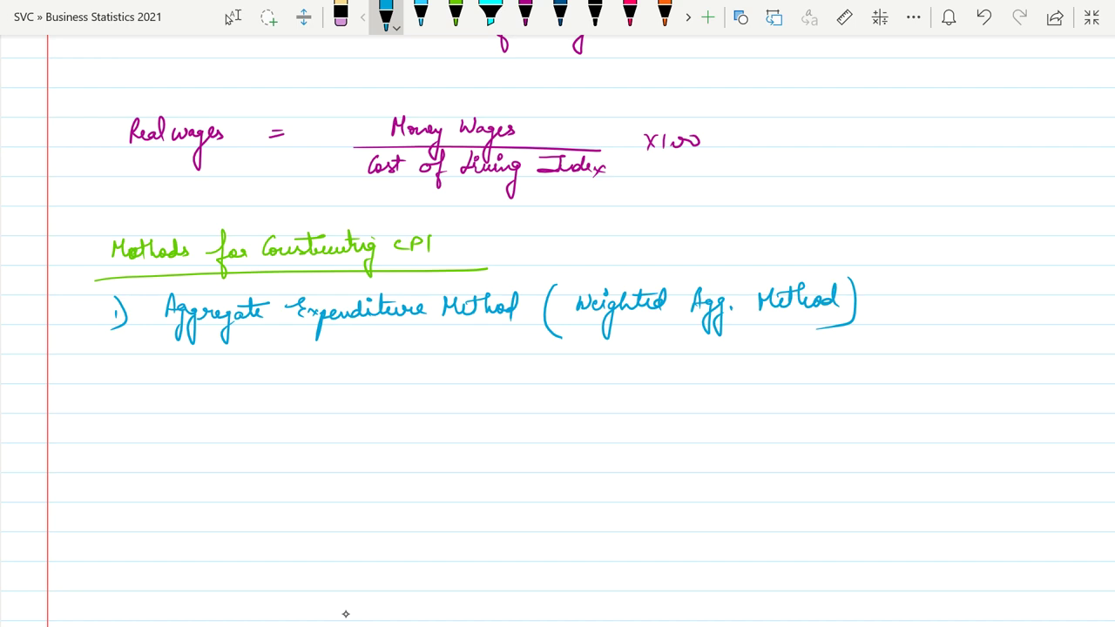
# In navy ink, write ⇒ with numerator 'Total Exp. in CY' over a fraction line
pyautogui.click(560, 15)
pyautogui.moveTo(324, 378)
pyautogui.mouseDown()
pyautogui.moveTo(339, 377)
pyautogui.moveTo(338, 401)
pyautogui.mouseUp()
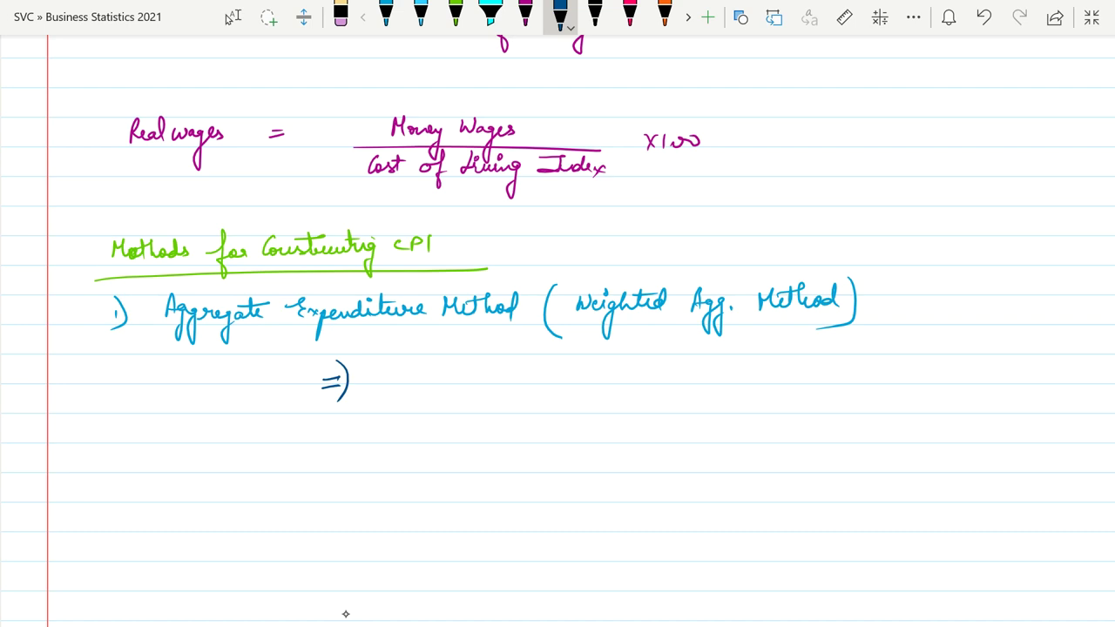
pyautogui.moveTo(402, 365)
pyautogui.mouseDown()
pyautogui.moveTo(439, 361)
pyautogui.moveTo(426, 379)
pyautogui.mouseUp()
pyautogui.moveTo(430, 369); pyautogui.dragTo(449, 367)
pyautogui.moveTo(446, 359)
pyautogui.mouseDown()
pyautogui.moveTo(448, 377)
pyautogui.moveTo(470, 357)
pyautogui.moveTo(470, 376)
pyautogui.moveTo(505, 375)
pyautogui.mouseUp()
pyautogui.moveTo(511, 369)
pyautogui.mouseDown()
pyautogui.moveTo(522, 383)
pyautogui.moveTo(558, 376)
pyautogui.moveTo(559, 361)
pyautogui.mouseUp()
pyautogui.moveTo(560, 370); pyautogui.dragTo(594, 372)
pyautogui.moveTo(605, 361)
pyautogui.mouseDown()
pyautogui.moveTo(617, 361)
pyautogui.moveTo(615, 382)
pyautogui.mouseUp()
pyautogui.moveTo(401, 398); pyautogui.dragTo(663, 395)
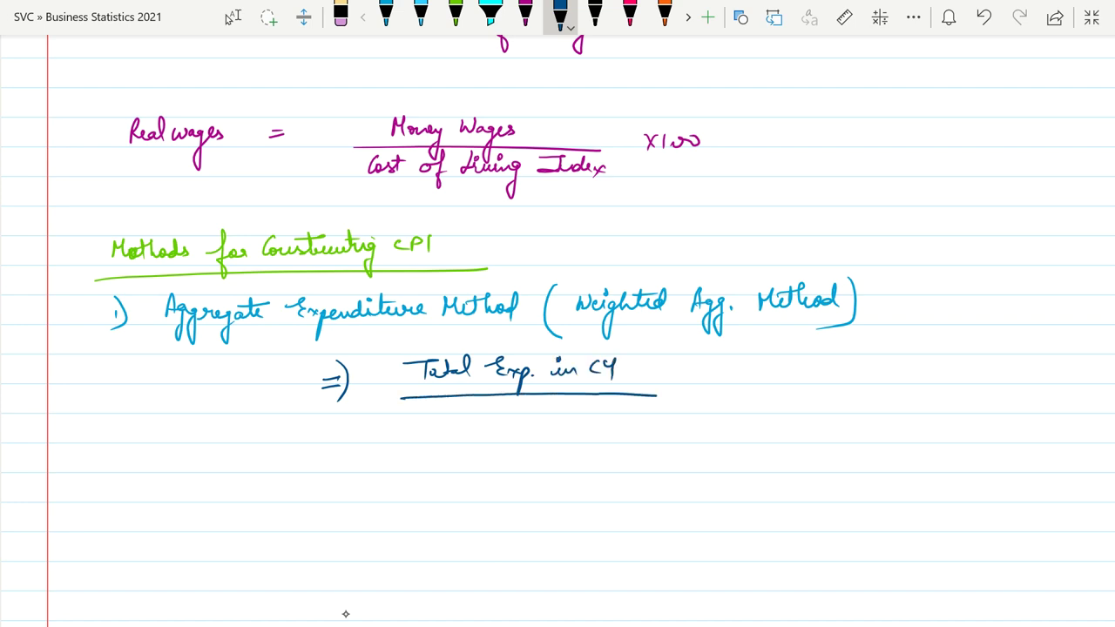
# Complete the denominator 'Total Exp in BY' and multiply the fraction by 100
pyautogui.moveTo(401, 411)
pyautogui.mouseDown()
pyautogui.moveTo(418, 425)
pyautogui.moveTo(469, 425)
pyautogui.moveTo(498, 407)
pyautogui.moveTo(521, 423)
pyautogui.moveTo(519, 441)
pyautogui.mouseUp()
pyautogui.moveTo(521, 418); pyautogui.dragTo(557, 415)
pyautogui.moveTo(553, 418); pyautogui.dragTo(613, 427)
pyautogui.moveTo(687, 383)
pyautogui.mouseDown()
pyautogui.moveTo(699, 397)
pyautogui.moveTo(687, 399)
pyautogui.mouseUp()
pyautogui.moveTo(707, 376)
pyautogui.mouseDown()
pyautogui.moveTo(707, 396)
pyautogui.moveTo(744, 388)
pyautogui.mouseUp()
pyautogui.moveTo(587, 420); pyautogui.dragTo(596, 424)
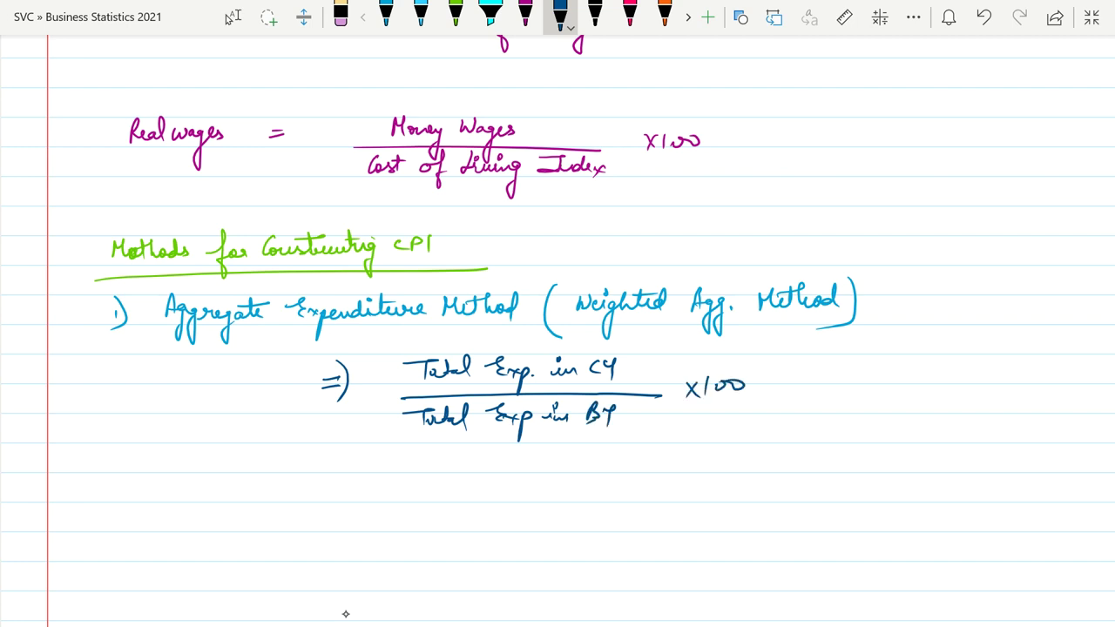
pyautogui.scroll(-3, 558, 348)
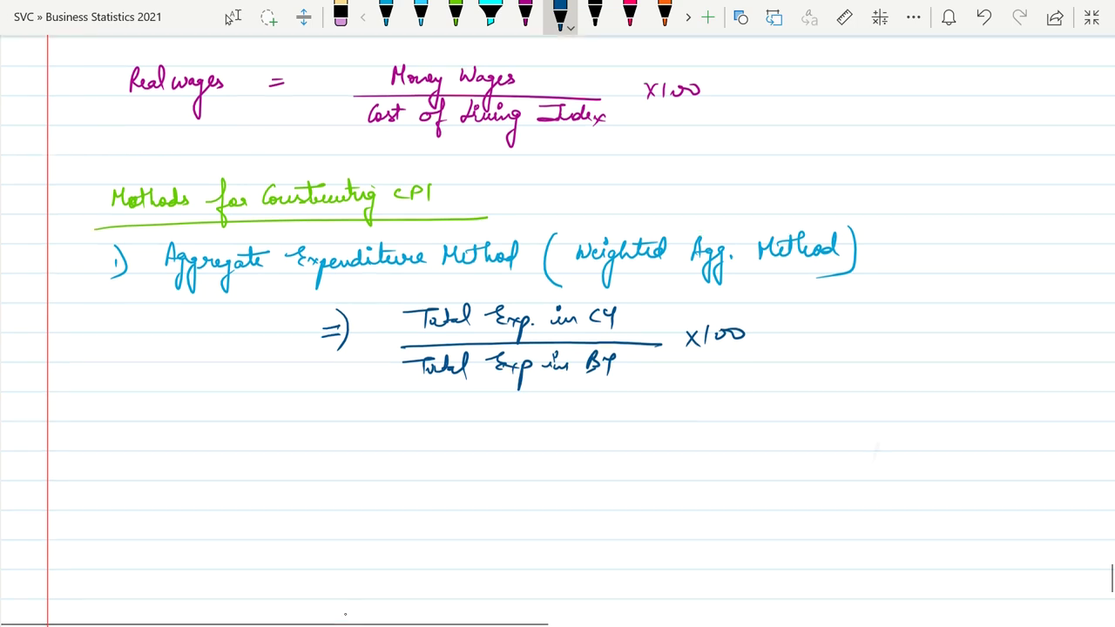
# Write 'Laspeyres Method' in magenta below the first formula
pyautogui.click(231, 17)
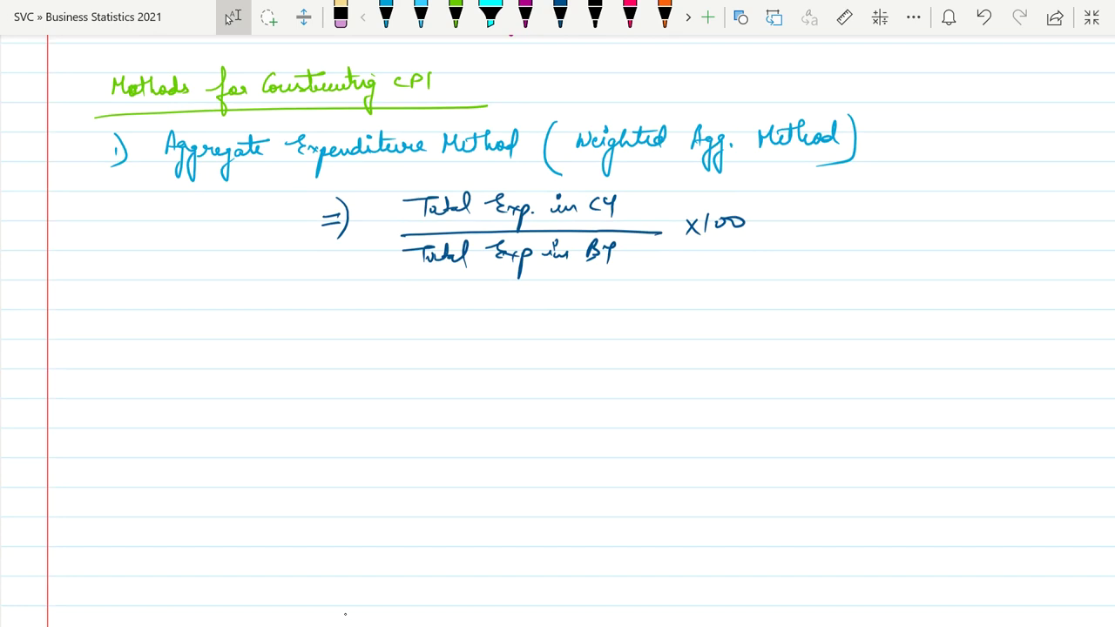
pyautogui.click(524, 13)
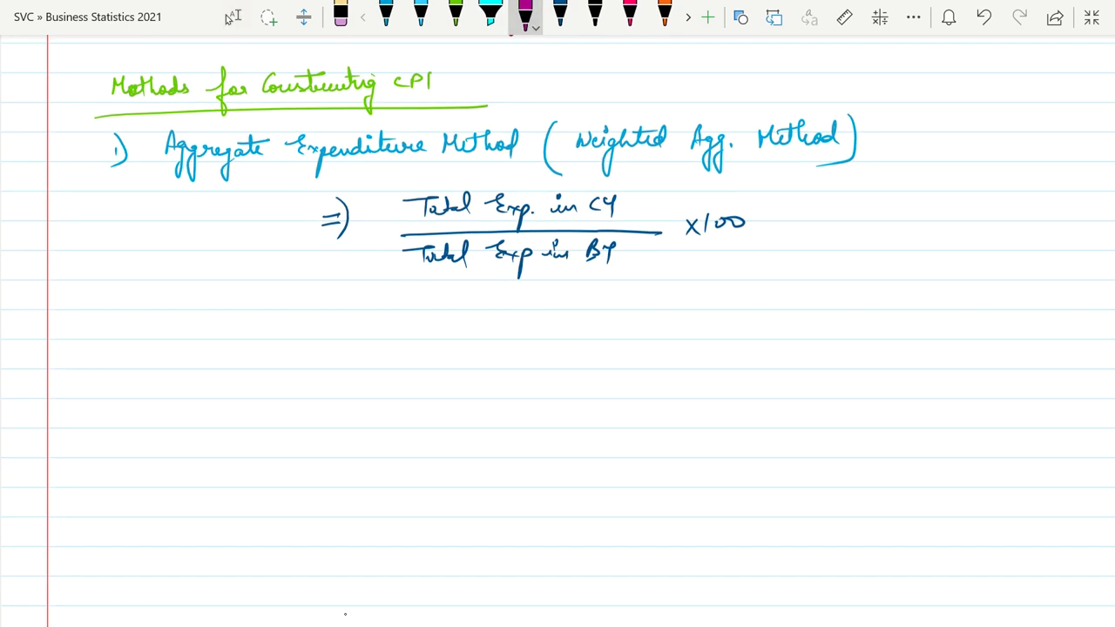
pyautogui.moveTo(179, 316)
pyautogui.mouseDown()
pyautogui.moveTo(174, 338)
pyautogui.moveTo(194, 332)
pyautogui.moveTo(197, 350)
pyautogui.mouseUp()
pyautogui.click(947, 379)
pyautogui.moveTo(206, 331)
pyautogui.mouseDown()
pyautogui.moveTo(302, 314)
pyautogui.moveTo(348, 324)
pyautogui.moveTo(359, 310)
pyautogui.moveTo(423, 321)
pyautogui.moveTo(417, 342)
pyautogui.mouseUp()
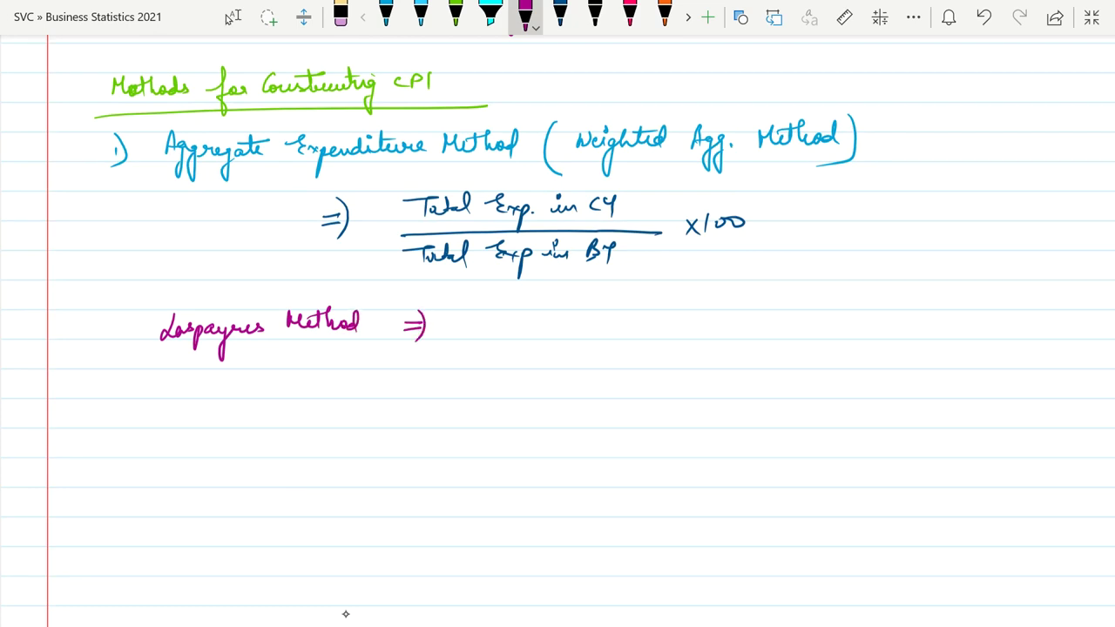
# Write the Laspeyres formula Σp1q0 over Σp0q0 × 100
pyautogui.moveTo(521, 313)
pyautogui.mouseDown()
pyautogui.moveTo(504, 329)
pyautogui.moveTo(536, 324)
pyautogui.moveTo(560, 340)
pyautogui.moveTo(573, 326)
pyautogui.mouseUp()
pyautogui.moveTo(484, 353)
pyautogui.mouseDown()
pyautogui.moveTo(601, 351)
pyautogui.moveTo(515, 360)
pyautogui.moveTo(563, 372)
pyautogui.moveTo(575, 394)
pyautogui.moveTo(596, 377)
pyautogui.mouseUp()
pyautogui.moveTo(629, 333)
pyautogui.mouseDown()
pyautogui.moveTo(641, 345)
pyautogui.moveTo(631, 347)
pyautogui.mouseUp()
pyautogui.moveTo(648, 327)
pyautogui.mouseDown()
pyautogui.moveTo(648, 344)
pyautogui.moveTo(674, 330)
pyautogui.mouseUp()
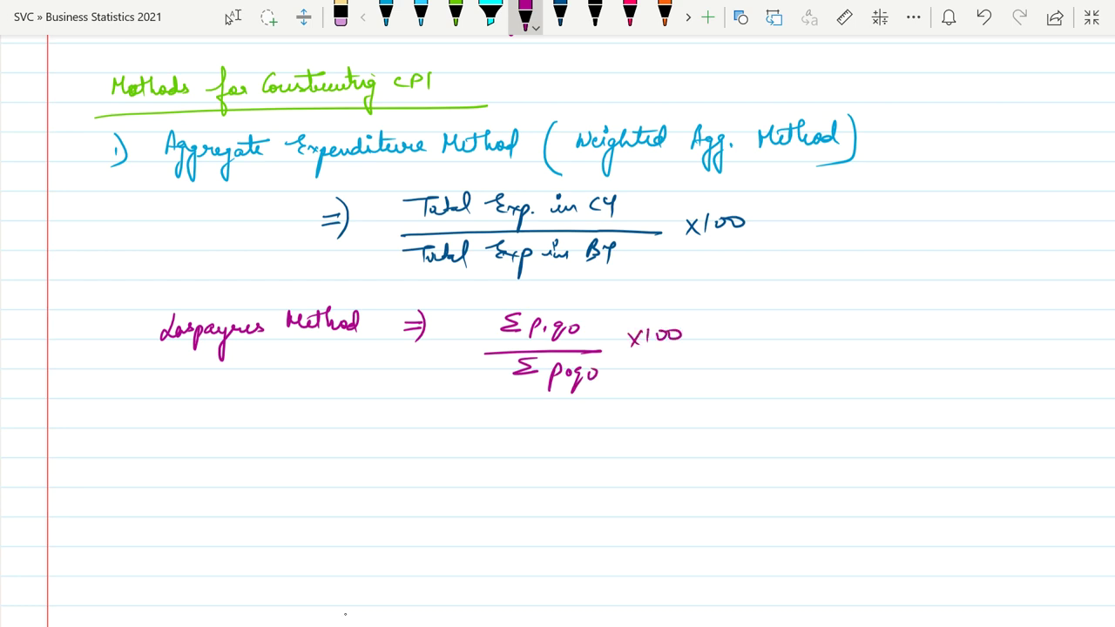
# Draw check marks beside the expenditure and Laspeyres formulas
pyautogui.moveTo(769, 224); pyautogui.dragTo(821, 202)
pyautogui.moveTo(712, 342); pyautogui.dragTo(770, 312)
pyautogui.scroll(1, 345, 614)
pyautogui.click(233, 18)
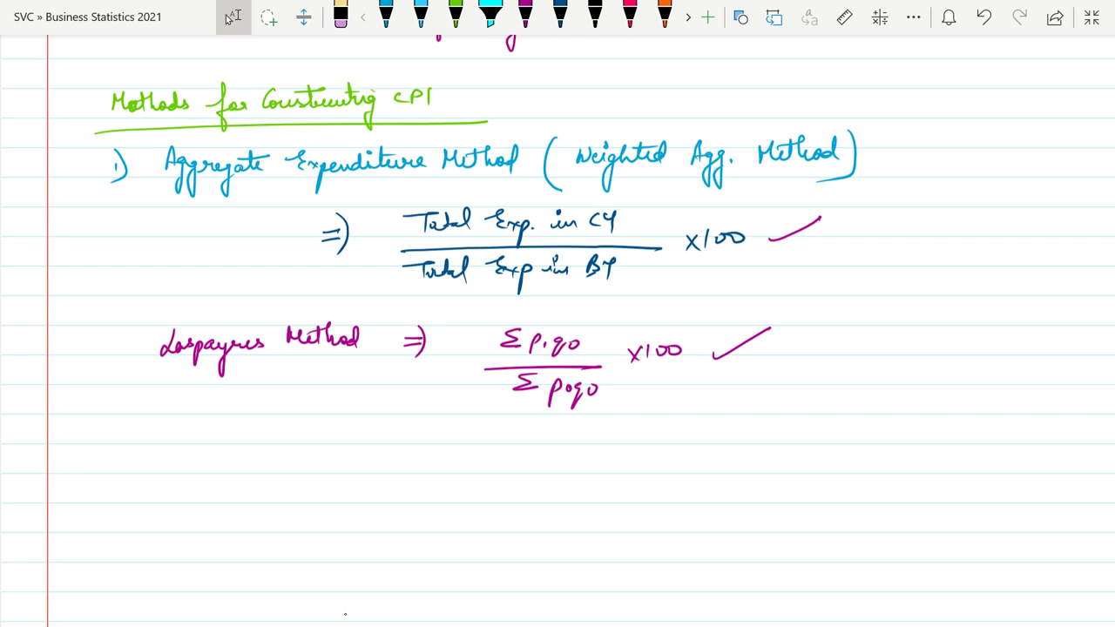
# Write '2) Family Budget Method' in blue ink beneath the Laspeyres formula
pyautogui.scroll(-1, 558, 348)
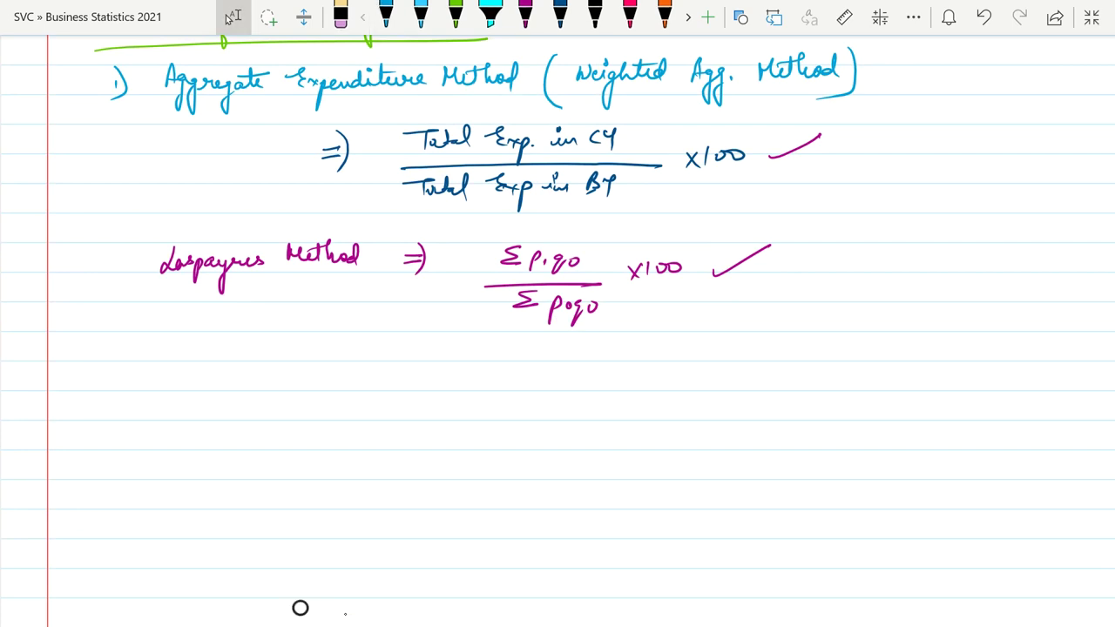
pyautogui.click(946, 378)
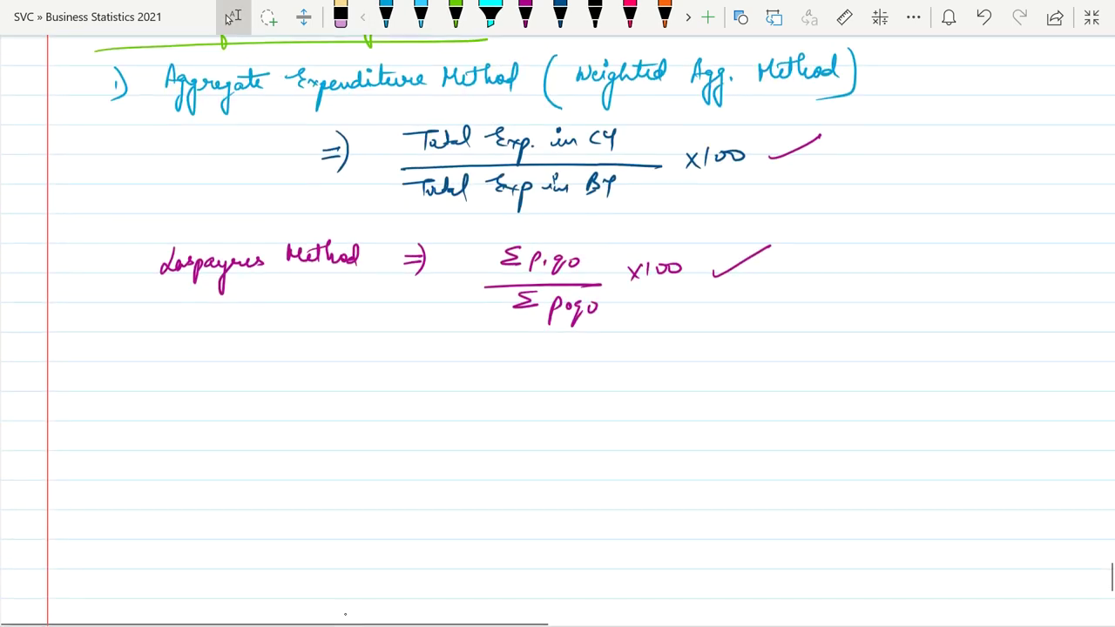
pyautogui.click(386, 13)
pyautogui.moveTo(105, 399); pyautogui.dragTo(117, 413)
pyautogui.moveTo(120, 388); pyautogui.dragTo(120, 426)
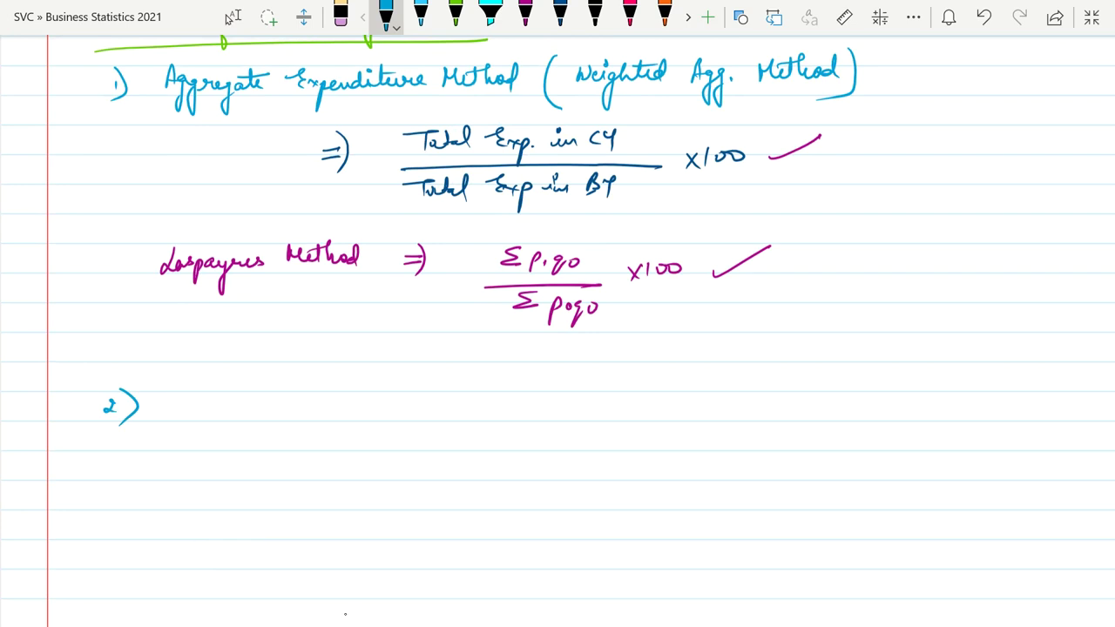
pyautogui.moveTo(188, 397)
pyautogui.mouseDown()
pyautogui.moveTo(189, 413)
pyautogui.moveTo(229, 411)
pyautogui.moveTo(235, 397)
pyautogui.moveTo(241, 409)
pyautogui.mouseUp()
pyautogui.moveTo(240, 404); pyautogui.dragTo(246, 442)
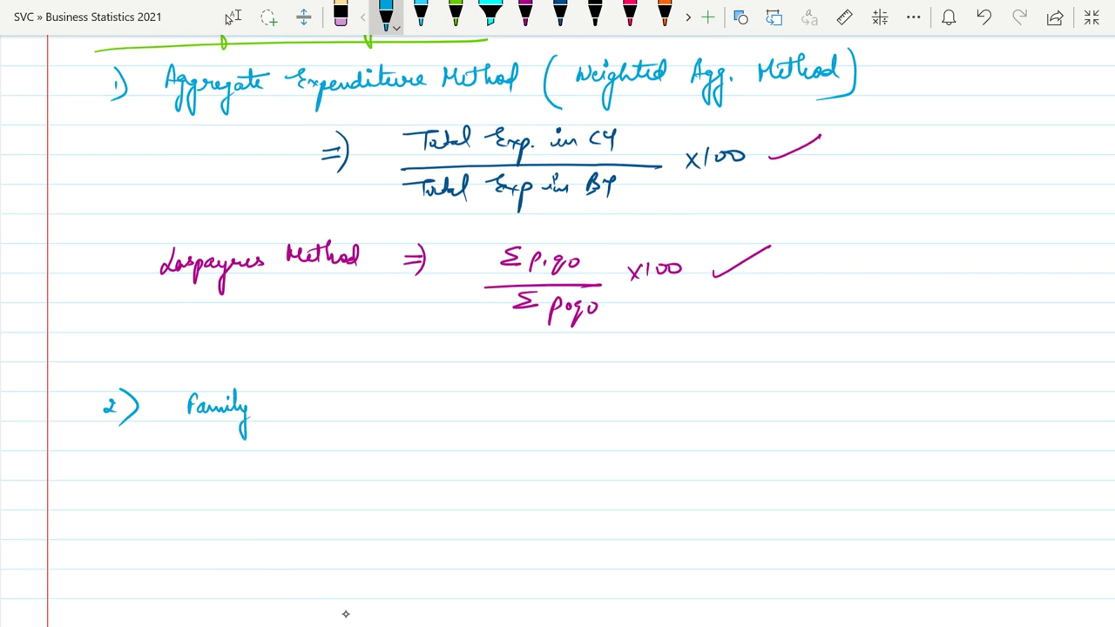
pyautogui.moveTo(277, 393)
pyautogui.mouseDown()
pyautogui.moveTo(276, 416)
pyautogui.moveTo(298, 413)
pyautogui.mouseUp()
pyautogui.moveTo(300, 406); pyautogui.dragTo(307, 415)
pyautogui.moveTo(317, 404); pyautogui.dragTo(310, 441)
pyautogui.moveTo(318, 413)
pyautogui.mouseDown()
pyautogui.moveTo(383, 397)
pyautogui.moveTo(390, 415)
pyautogui.mouseUp()
pyautogui.moveTo(390, 408); pyautogui.dragTo(397, 400)
pyautogui.moveTo(402, 390)
pyautogui.mouseDown()
pyautogui.moveTo(407, 411)
pyautogui.moveTo(444, 418)
pyautogui.mouseUp()
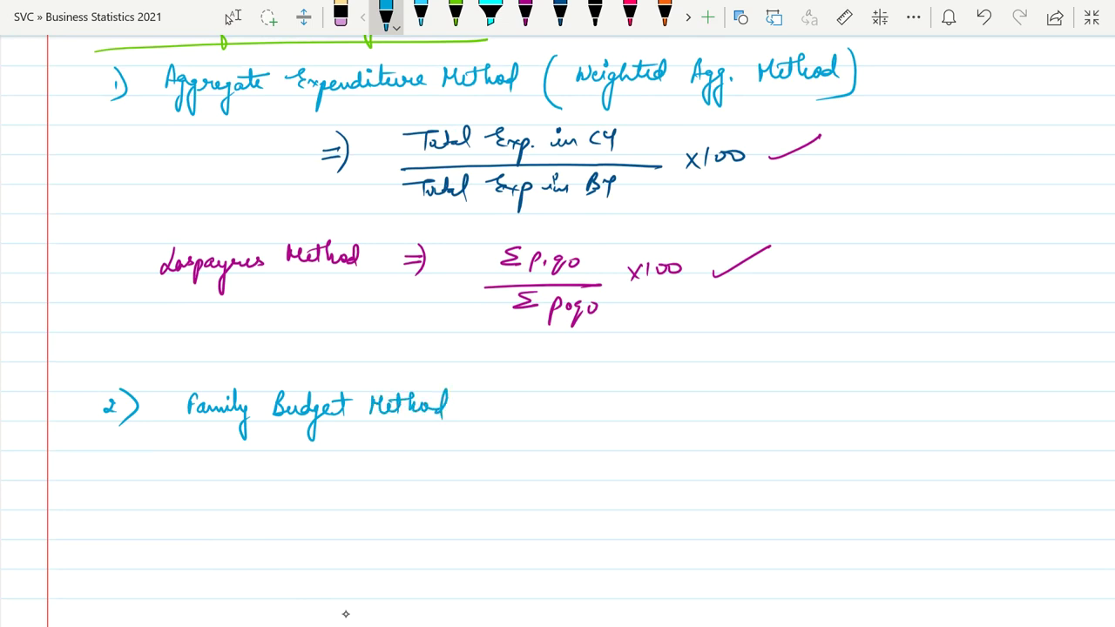
# Handwrite the orange formula CPI ⇒ ΣWP over ΣP beneath Family Budget Method
pyautogui.scroll(-3, 345, 615)
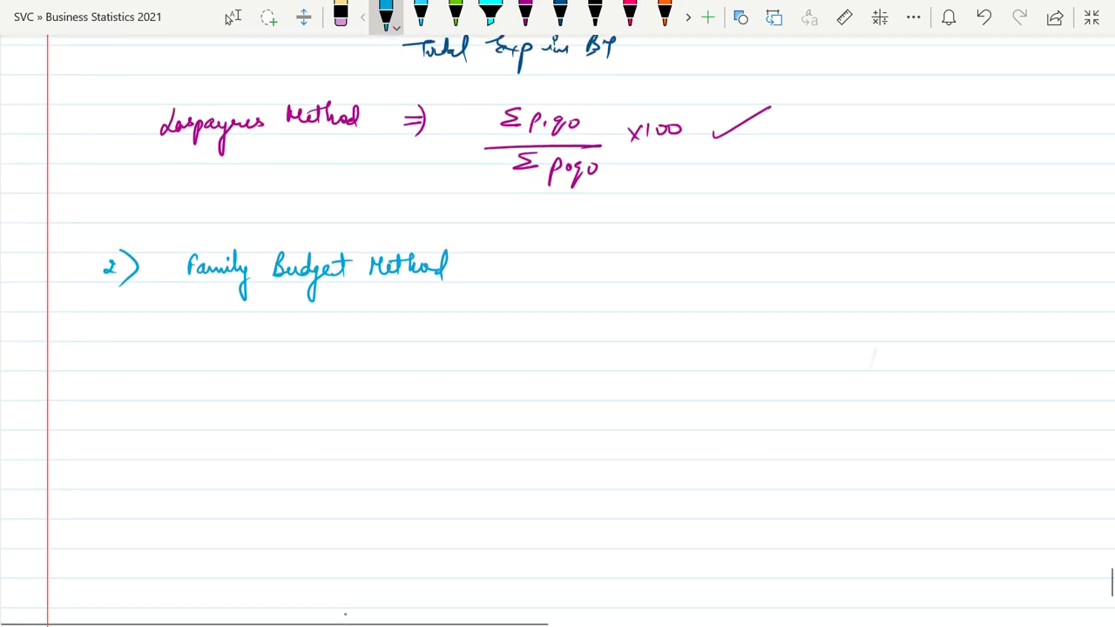
pyautogui.click(230, 17)
pyautogui.click(455, 18)
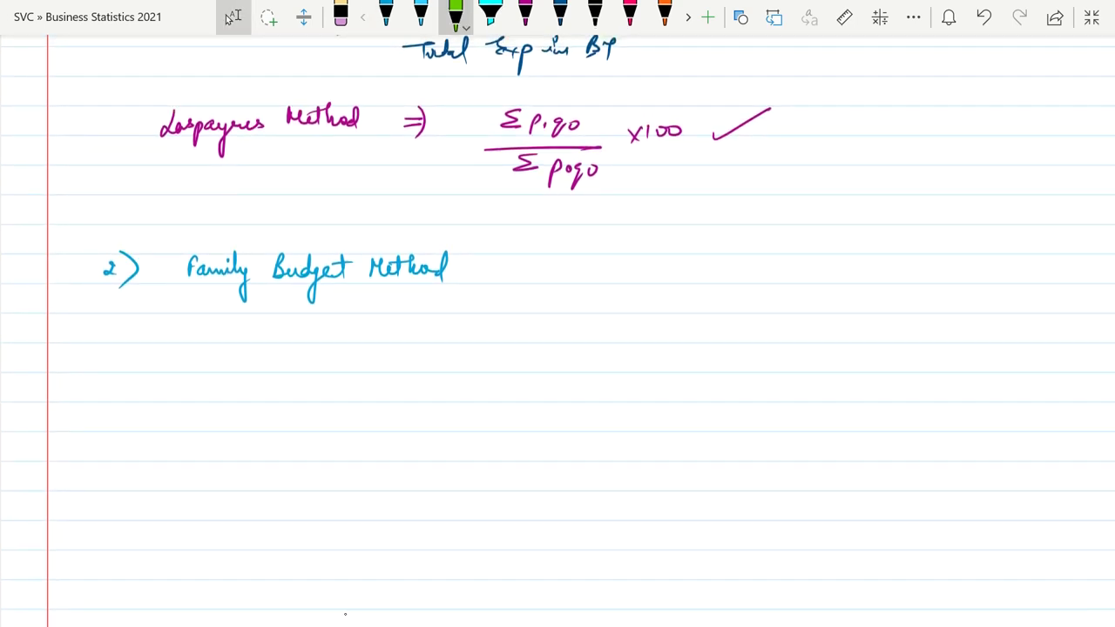
pyautogui.click(664, 18)
pyautogui.moveTo(334, 325)
pyautogui.mouseDown()
pyautogui.moveTo(336, 335)
pyautogui.moveTo(357, 335)
pyautogui.moveTo(390, 322)
pyautogui.mouseUp()
pyautogui.moveTo(378, 330); pyautogui.dragTo(397, 336)
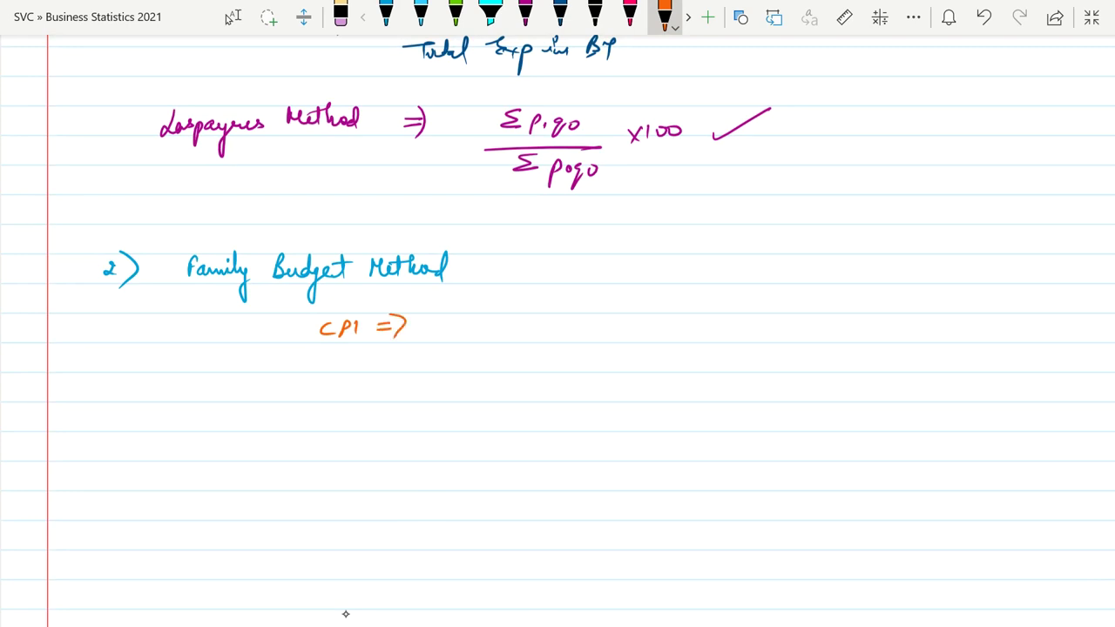
pyautogui.moveTo(495, 319)
pyautogui.mouseDown()
pyautogui.moveTo(495, 331)
pyautogui.moveTo(530, 302)
pyautogui.mouseUp()
pyautogui.moveTo(468, 323); pyautogui.dragTo(553, 319)
pyautogui.moveTo(502, 332)
pyautogui.mouseDown()
pyautogui.moveTo(490, 338)
pyautogui.moveTo(502, 347)
pyautogui.moveTo(526, 342)
pyautogui.mouseUp()
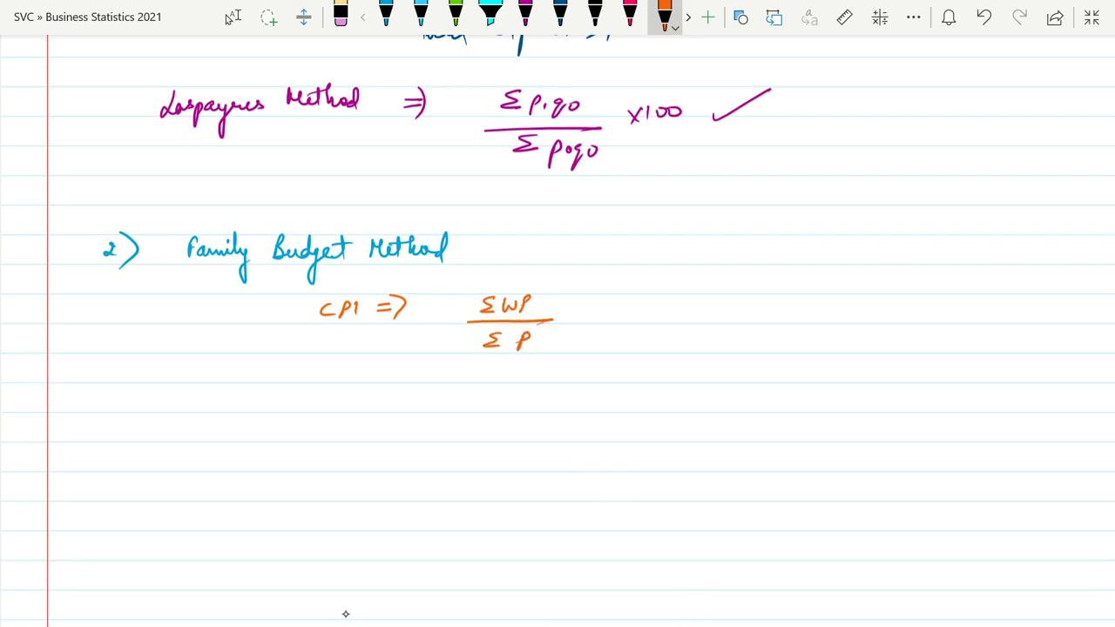
# Write 'P = Price Relative' in dark blue to the right of the formula
pyautogui.click(560, 15)
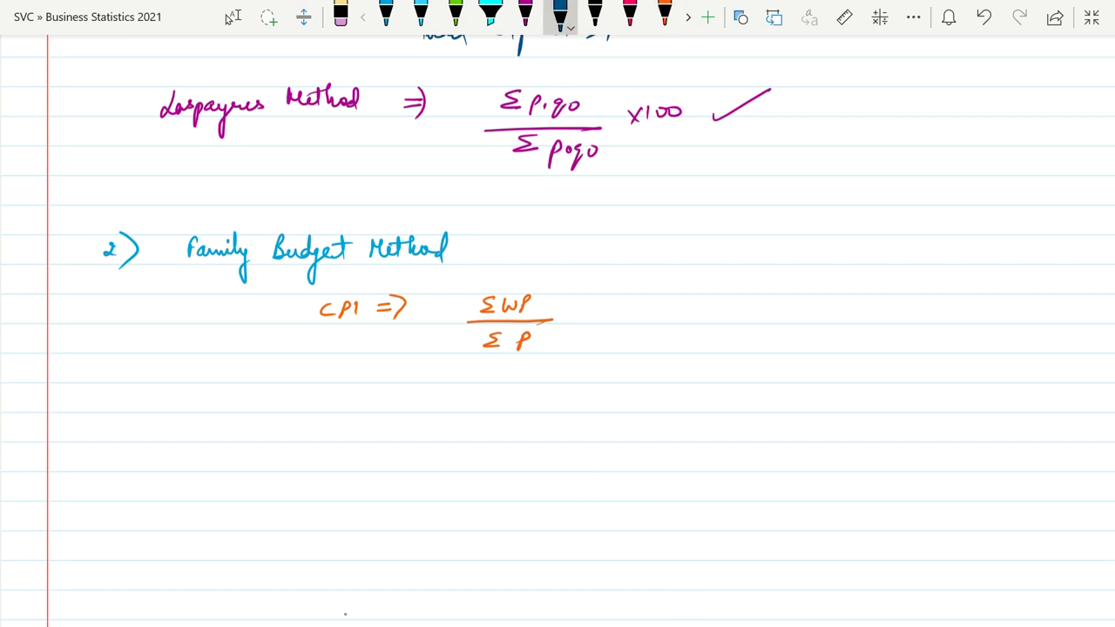
pyautogui.moveTo(678, 277); pyautogui.dragTo(704, 267)
pyautogui.moveTo(692, 271)
pyautogui.mouseDown()
pyautogui.moveTo(742, 253)
pyautogui.moveTo(784, 261)
pyautogui.moveTo(801, 242)
pyautogui.moveTo(811, 265)
pyautogui.mouseUp()
pyautogui.click(768, 255)
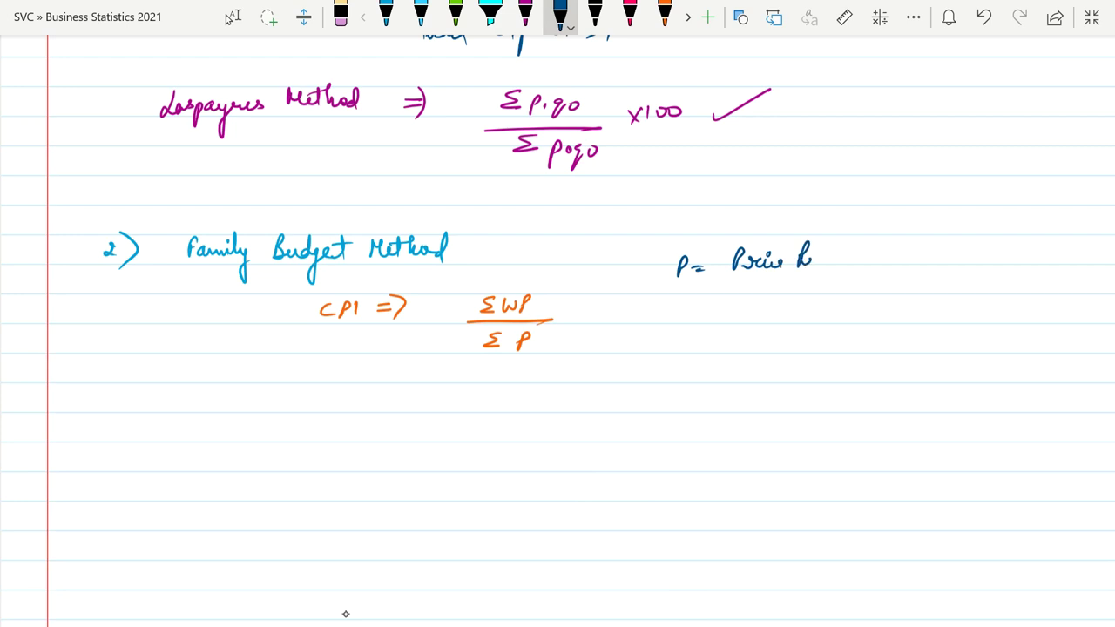
pyautogui.moveTo(811, 261); pyautogui.dragTo(838, 263)
pyautogui.moveTo(830, 251)
pyautogui.mouseDown()
pyautogui.moveTo(870, 253)
pyautogui.moveTo(909, 294)
pyautogui.mouseUp()
pyautogui.click(852, 243)
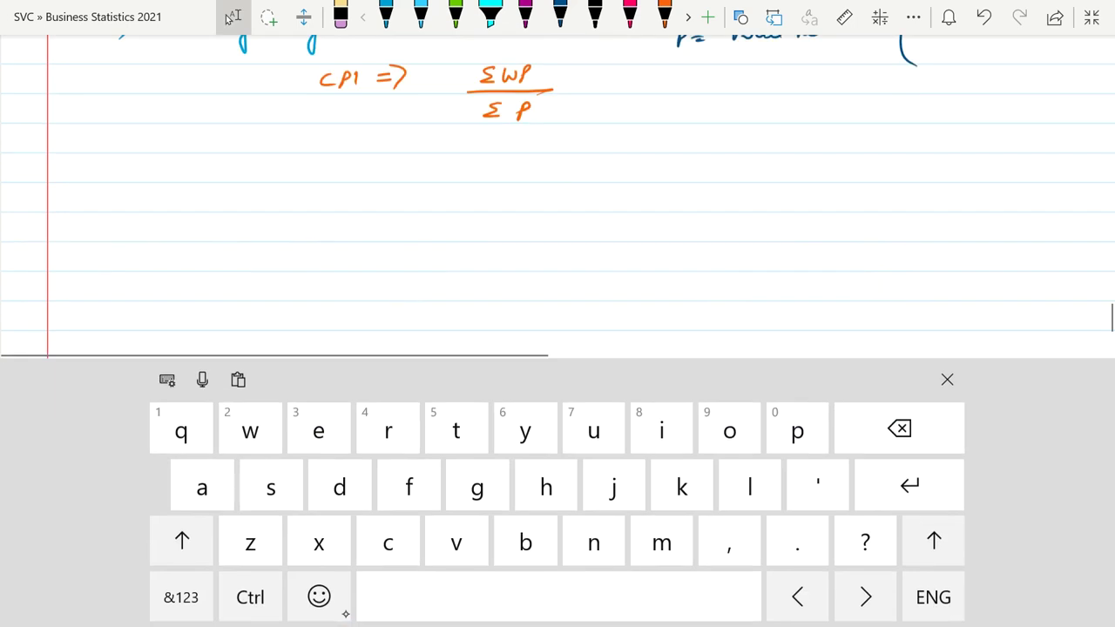
pyautogui.moveTo(938, 214); pyautogui.dragTo(934, 244)
pyautogui.click(560, 13)
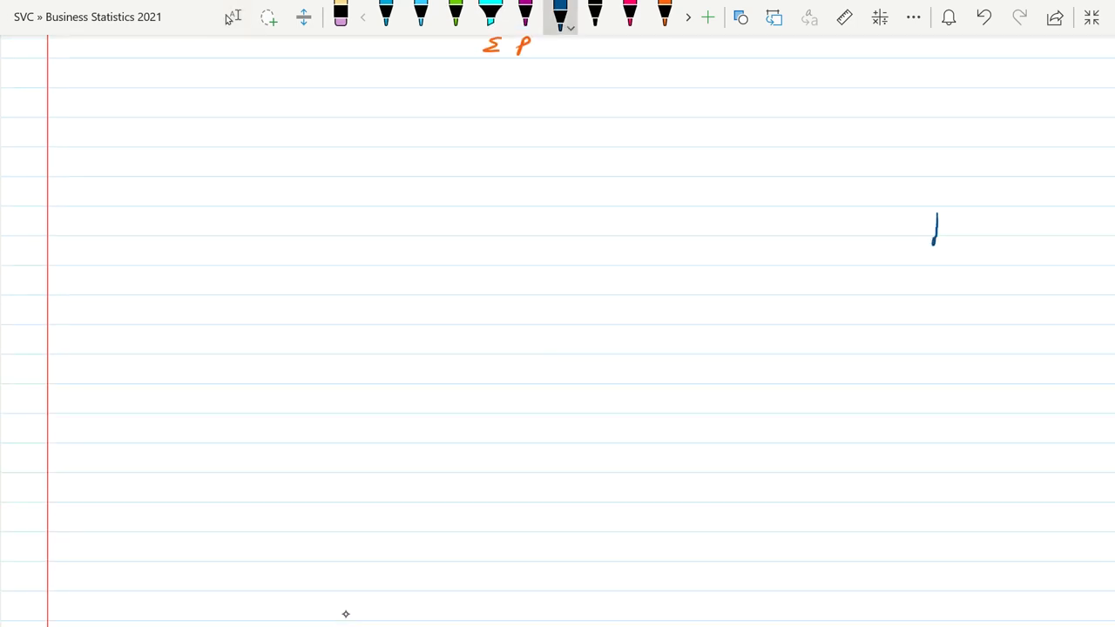
pyautogui.scroll(4, 345, 614)
pyautogui.scroll(1, 345, 614)
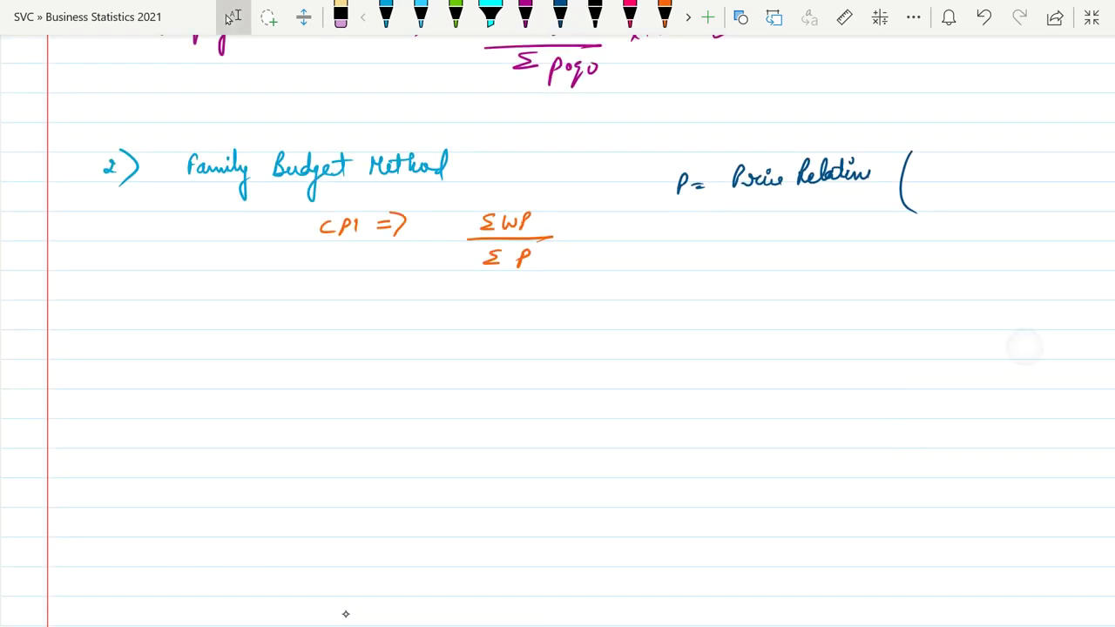
# Add the bracketed definition (p1/p0 × 100) after Price Relative
pyautogui.moveTo(932, 157); pyautogui.dragTo(949, 174)
pyautogui.moveTo(933, 179)
pyautogui.mouseDown()
pyautogui.moveTo(934, 198)
pyautogui.moveTo(946, 193)
pyautogui.mouseUp()
pyautogui.moveTo(962, 164); pyautogui.dragTo(971, 179)
pyautogui.moveTo(969, 166)
pyautogui.mouseDown()
pyautogui.moveTo(961, 181)
pyautogui.moveTo(994, 171)
pyautogui.mouseUp()
pyautogui.moveTo(991, 167); pyautogui.dragTo(973, 210)
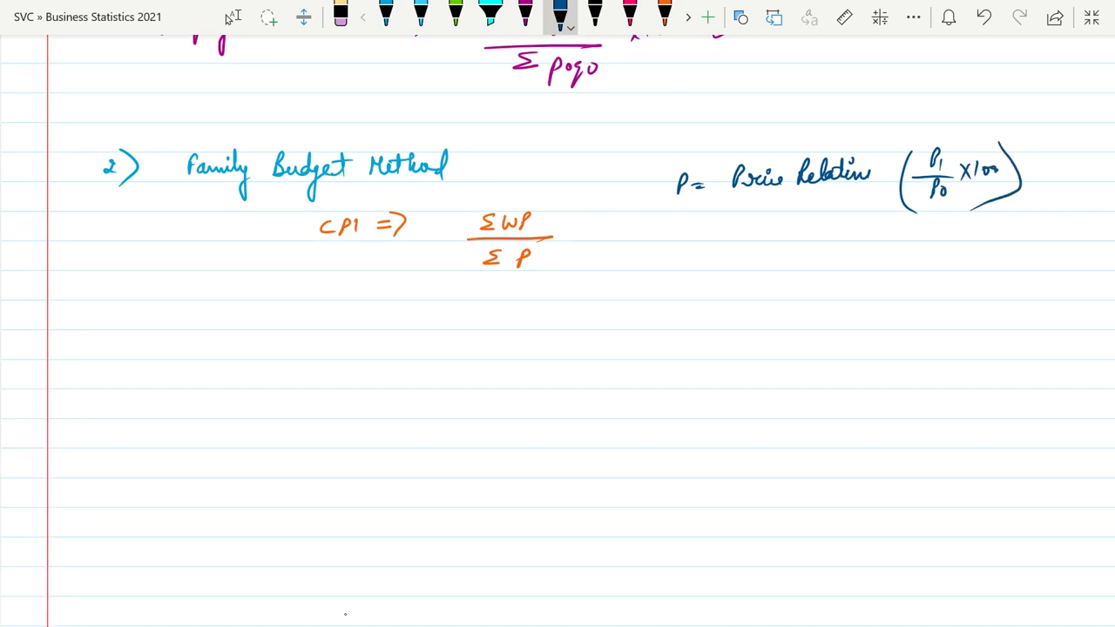
# Write W = p0q0 below the price relative definition
pyautogui.moveTo(690, 234)
pyautogui.mouseDown()
pyautogui.moveTo(702, 253)
pyautogui.moveTo(706, 236)
pyautogui.mouseUp()
pyautogui.moveTo(717, 242); pyautogui.dragTo(724, 242)
pyautogui.moveTo(717, 247)
pyautogui.mouseDown()
pyautogui.moveTo(779, 258)
pyautogui.moveTo(789, 247)
pyautogui.mouseUp()
pyautogui.moveTo(797, 243)
pyautogui.mouseDown()
pyautogui.moveTo(817, 261)
pyautogui.moveTo(830, 255)
pyautogui.mouseUp()
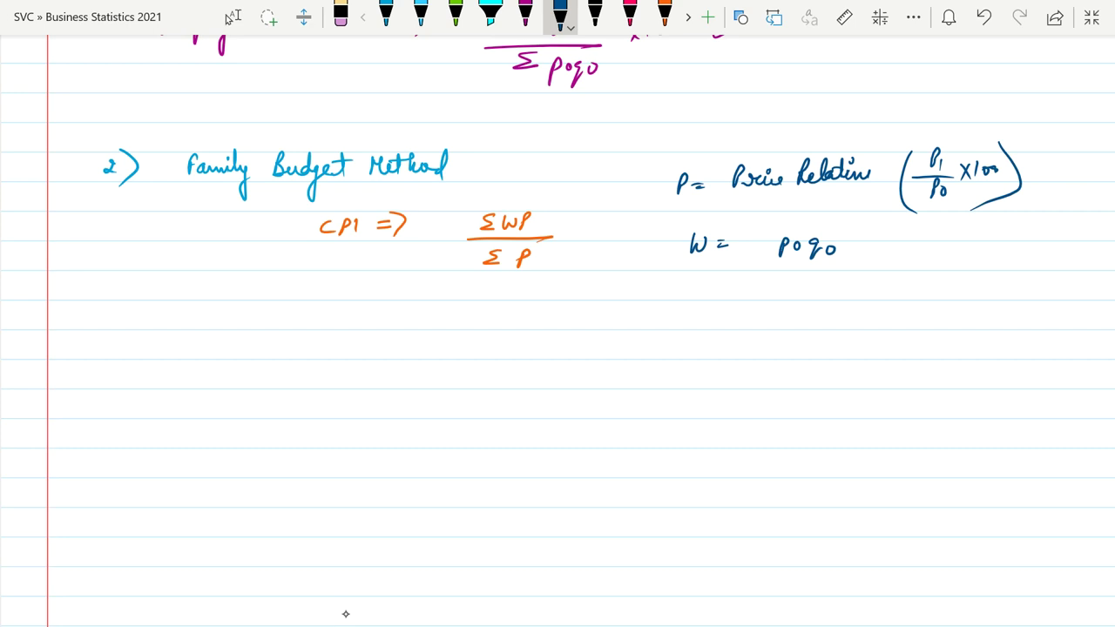
pyautogui.scroll(2, 345, 614)
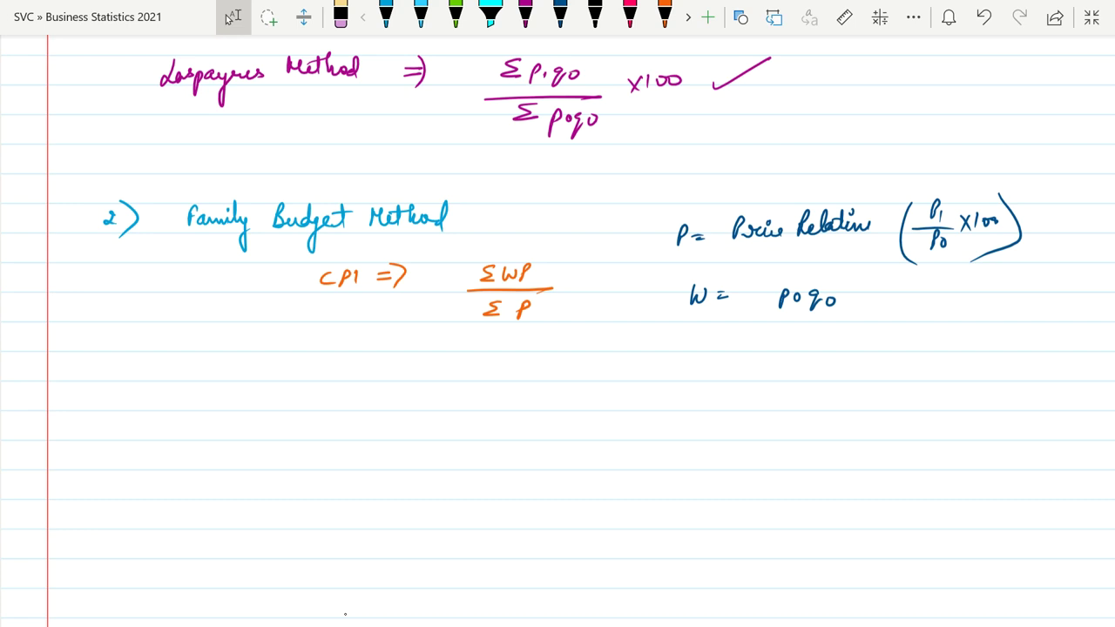
pyautogui.scroll(5, 345, 614)
pyautogui.scroll(2, 345, 614)
pyautogui.scroll(2, 345, 615)
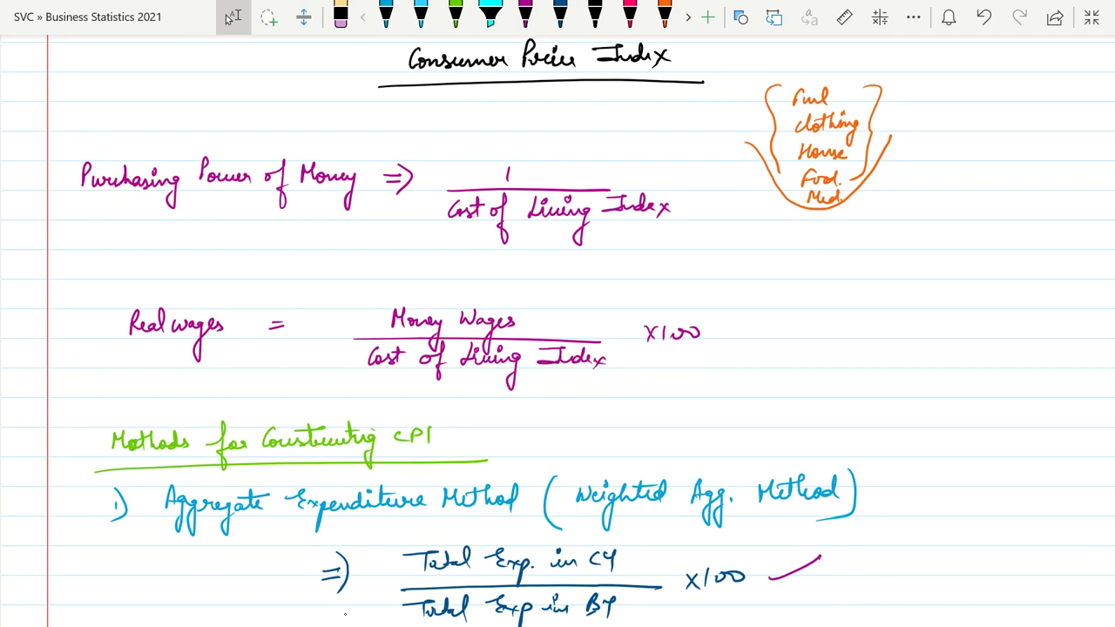
pyautogui.scroll(-1, 557, 332)
pyautogui.scroll(-4, 558, 331)
pyautogui.scroll(-3, 557, 331)
pyautogui.scroll(-2, 558, 331)
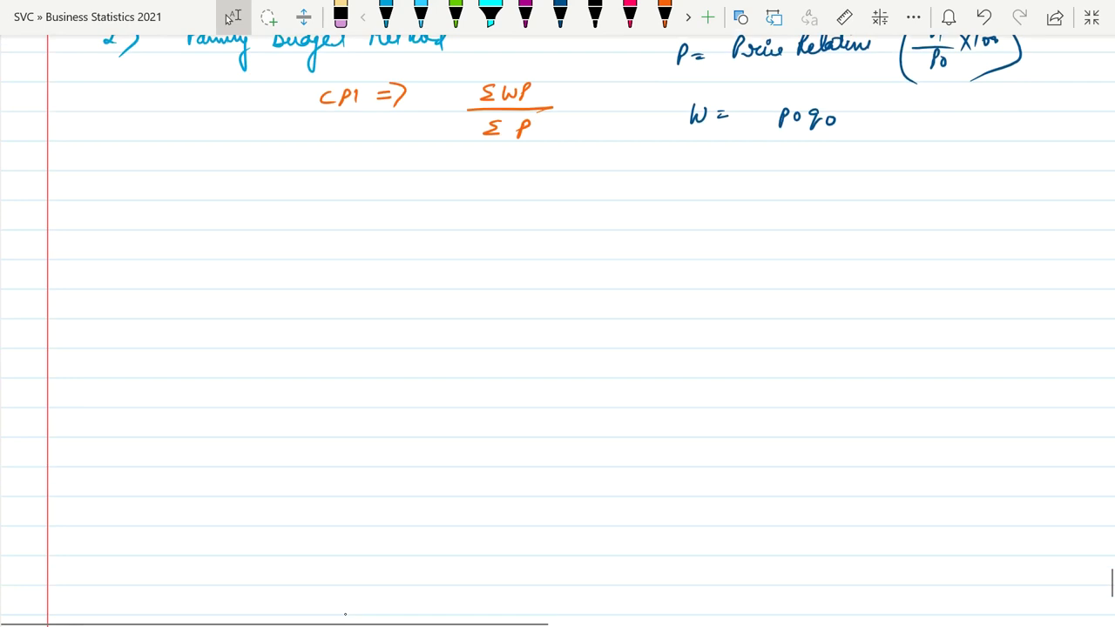
pyautogui.scroll(-1, 557, 331)
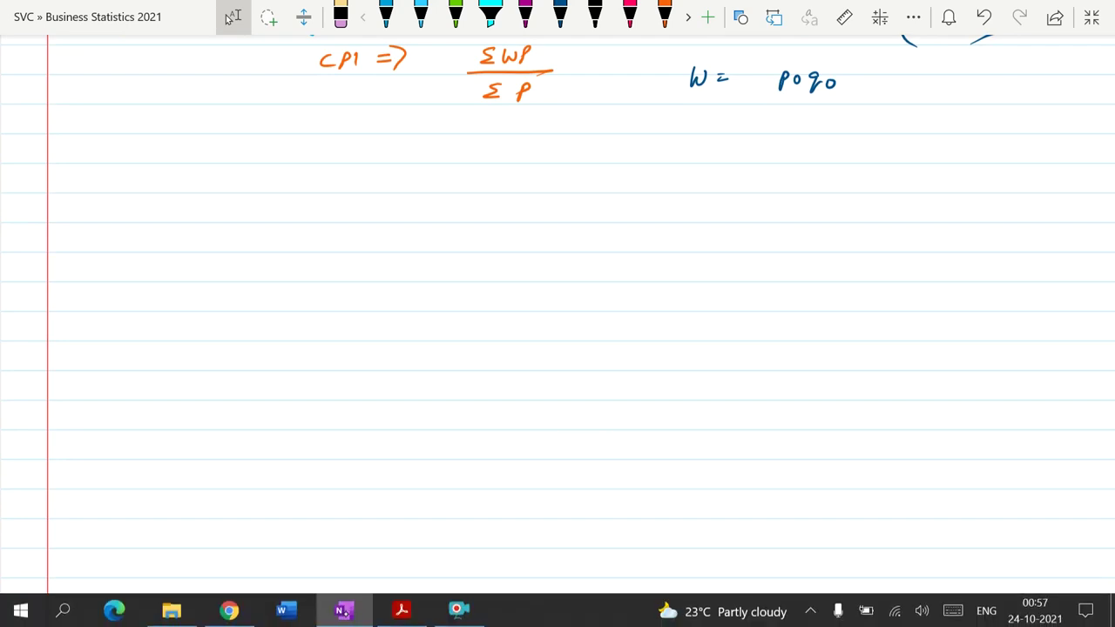
pyautogui.click(459, 610)
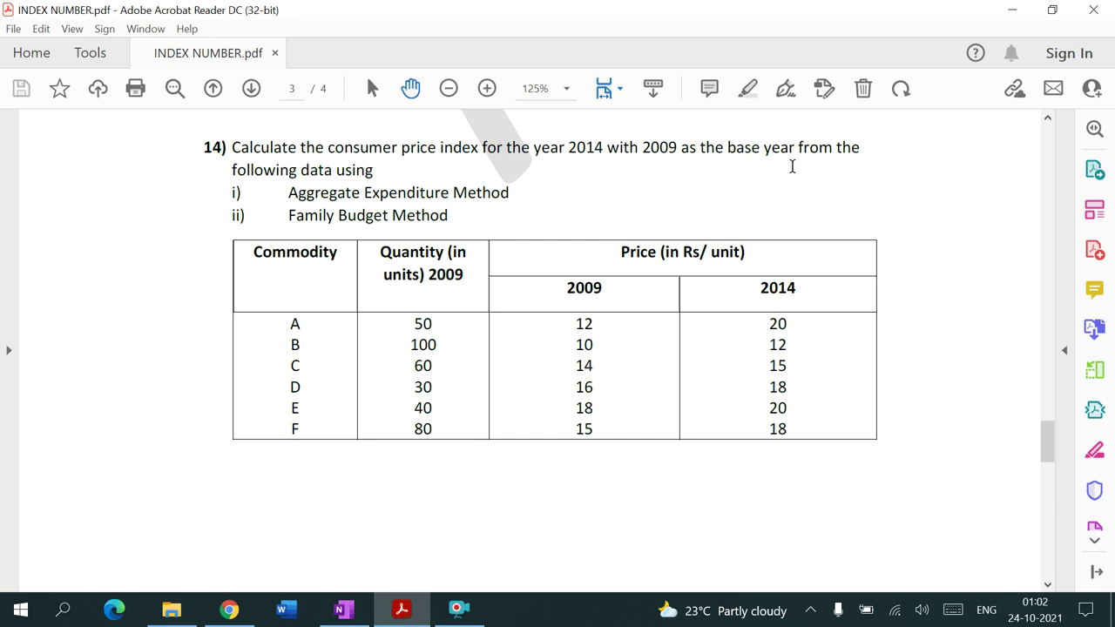
# Return to the OneNote page with question 14's commodity table (A–F, q0, p0, p1)
pyautogui.click(344, 610)
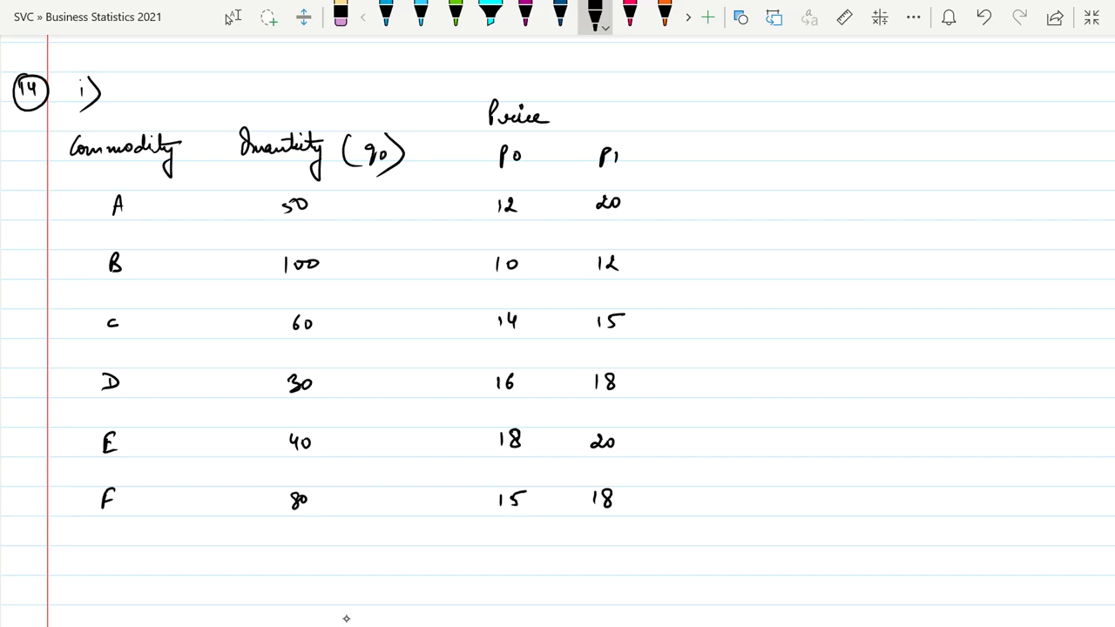
# Handwrite 'Agg. Exp Method = Σp1q0 / Σp0q0' in red ink below the table
pyautogui.scroll(-3, 346, 619)
pyautogui.click(233, 18)
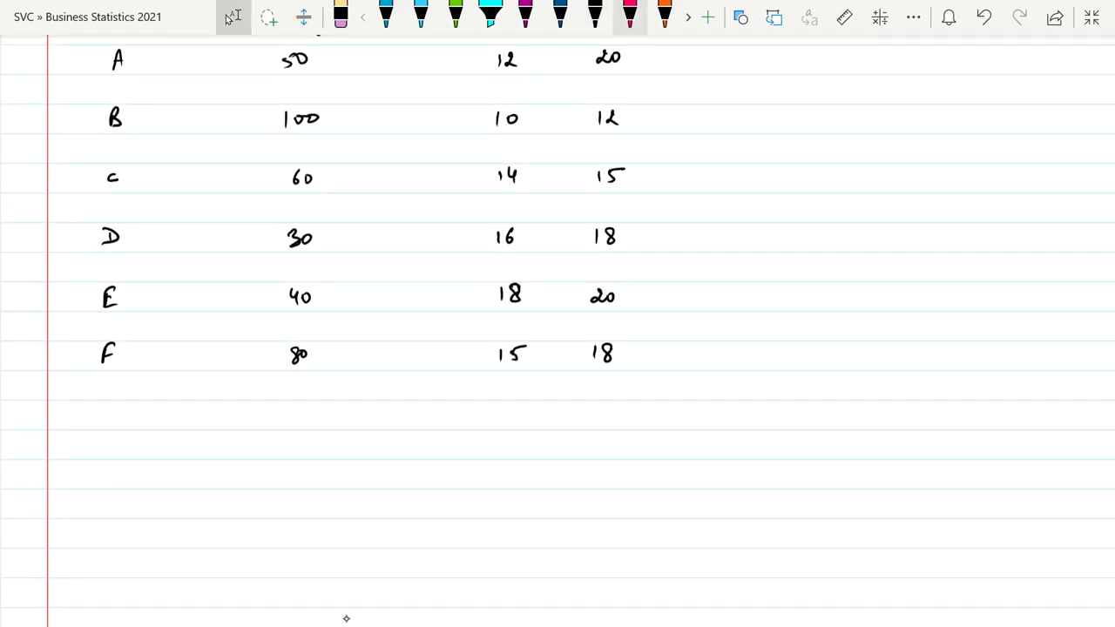
pyautogui.click(630, 16)
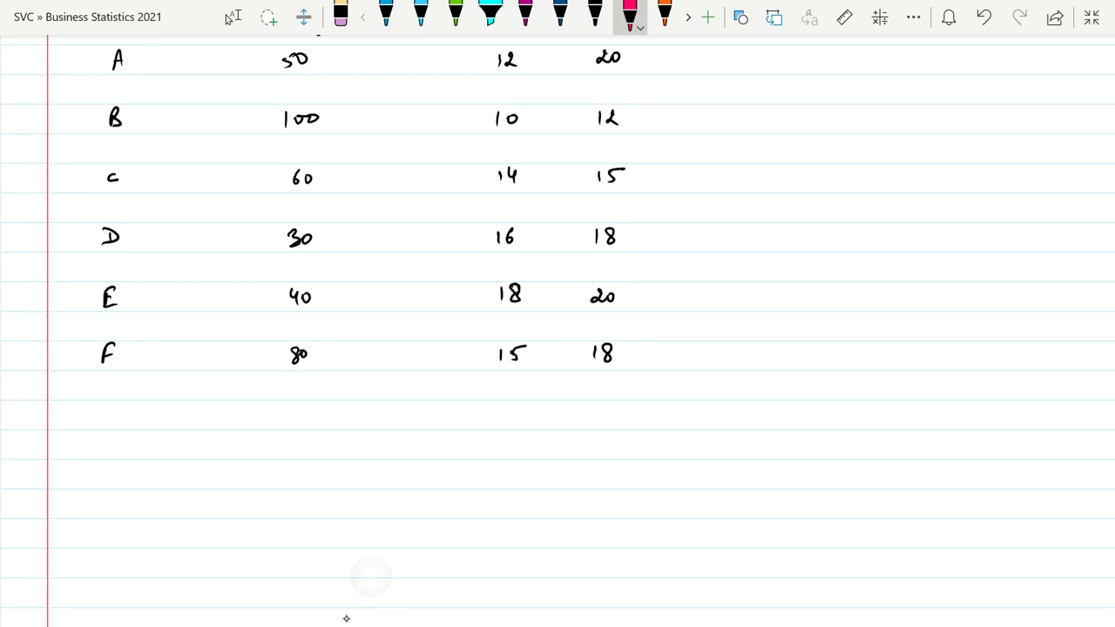
pyautogui.moveTo(238, 429)
pyautogui.mouseDown()
pyautogui.moveTo(252, 425)
pyautogui.moveTo(262, 445)
pyautogui.mouseUp()
pyautogui.click(277, 422)
pyautogui.moveTo(300, 404)
pyautogui.mouseDown()
pyautogui.moveTo(305, 424)
pyautogui.moveTo(319, 425)
pyautogui.moveTo(371, 409)
pyautogui.moveTo(417, 418)
pyautogui.moveTo(419, 401)
pyautogui.moveTo(471, 413)
pyautogui.mouseUp()
pyautogui.moveTo(455, 420)
pyautogui.mouseDown()
pyautogui.moveTo(568, 434)
pyautogui.moveTo(582, 417)
pyautogui.mouseUp()
pyautogui.moveTo(491, 442); pyautogui.dragTo(604, 440)
pyautogui.moveTo(525, 453)
pyautogui.mouseDown()
pyautogui.moveTo(542, 475)
pyautogui.moveTo(551, 460)
pyautogui.mouseUp()
pyautogui.moveTo(557, 460)
pyautogui.mouseDown()
pyautogui.moveTo(568, 481)
pyautogui.moveTo(589, 465)
pyautogui.mouseUp()
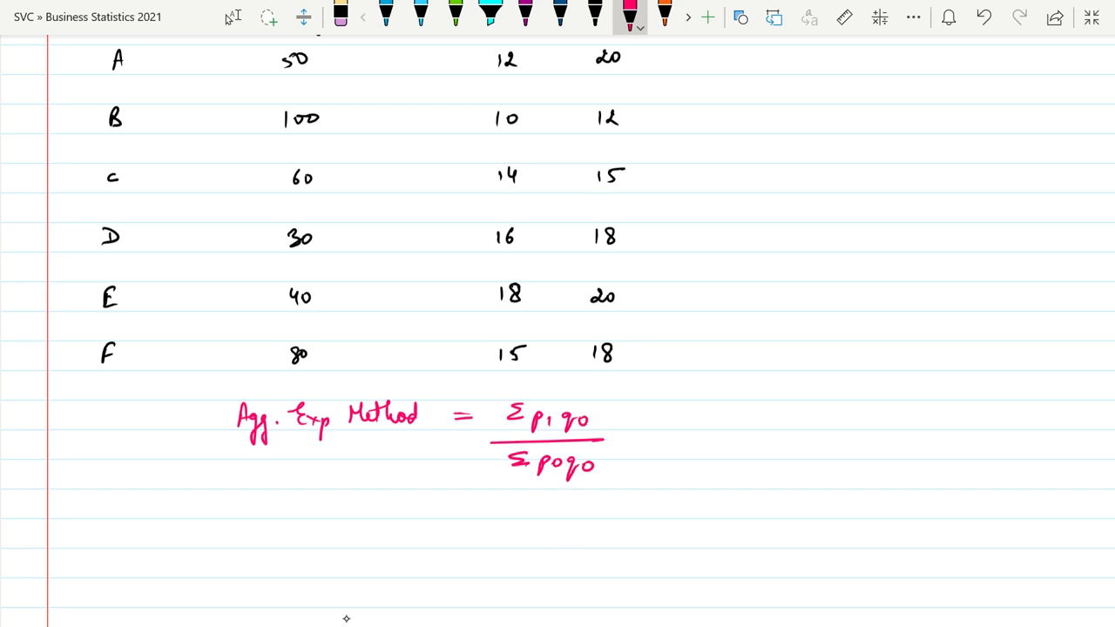
# Add a magenta 'p0q0' column heading beside the commodity table
pyautogui.scroll(3, 557, 349)
pyautogui.click(231, 17)
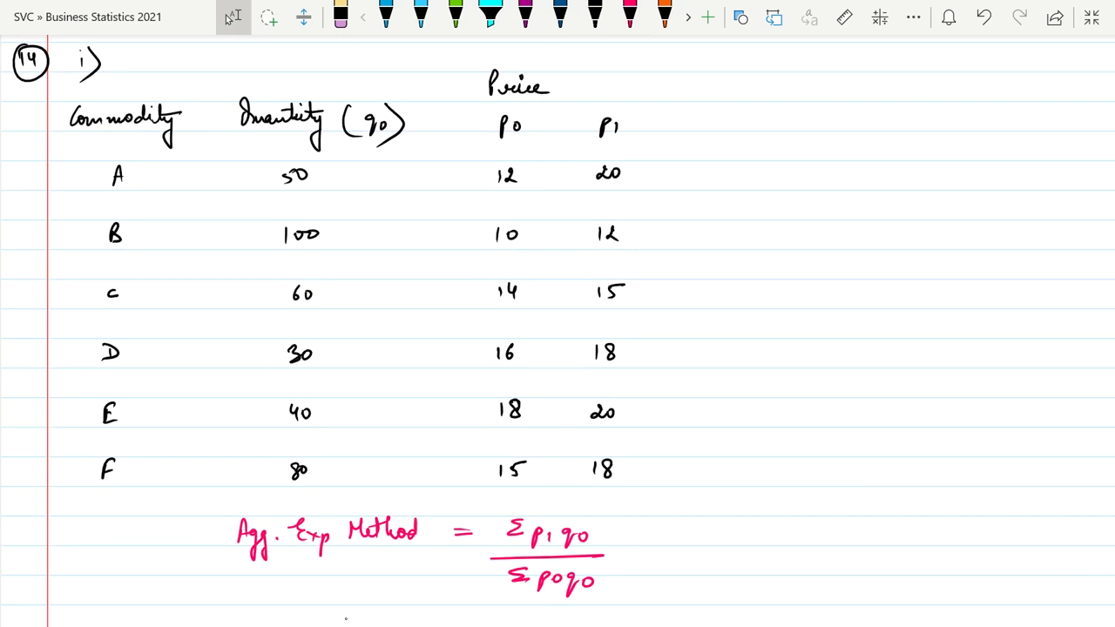
pyautogui.click(525, 13)
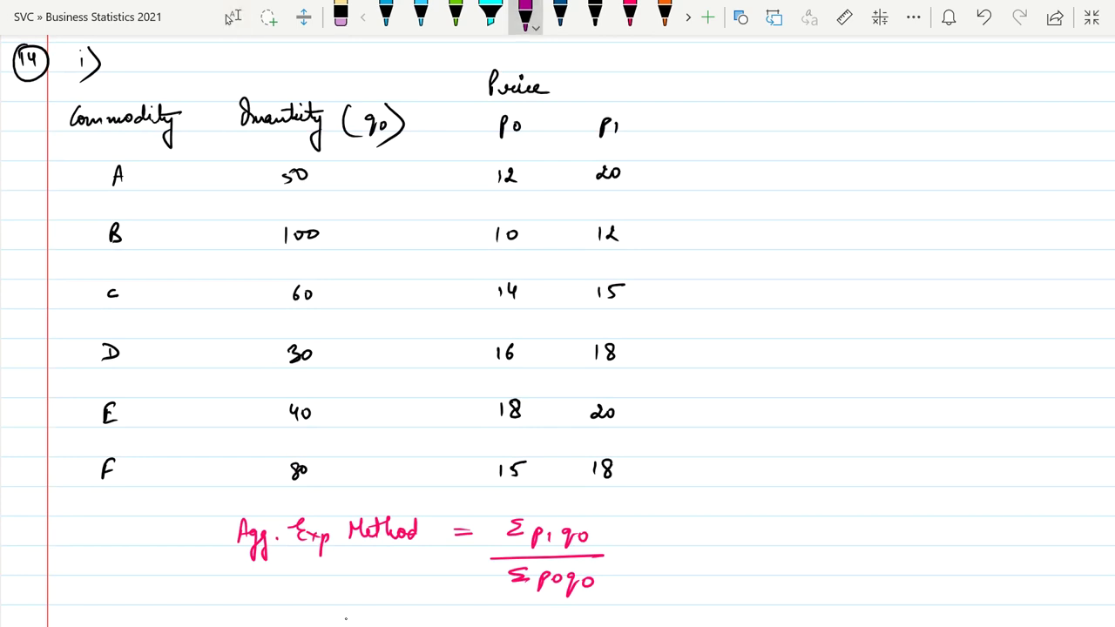
pyautogui.click(232, 17)
pyautogui.click(846, 378)
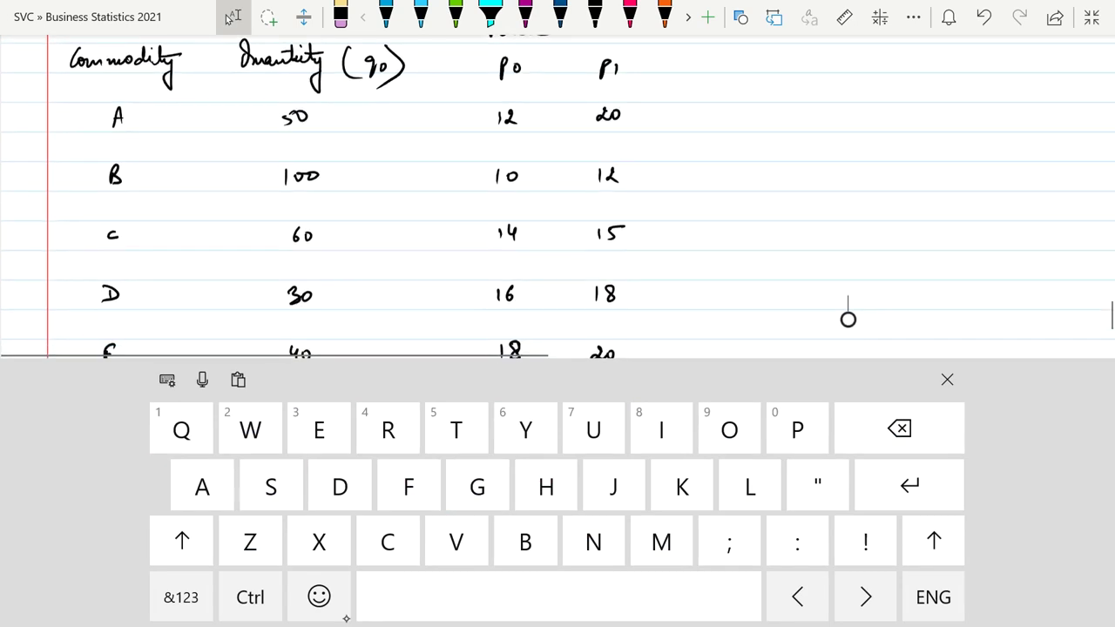
pyautogui.click(525, 13)
pyautogui.moveTo(709, 60)
pyautogui.mouseDown()
pyautogui.moveTo(740, 79)
pyautogui.moveTo(757, 66)
pyautogui.mouseUp()
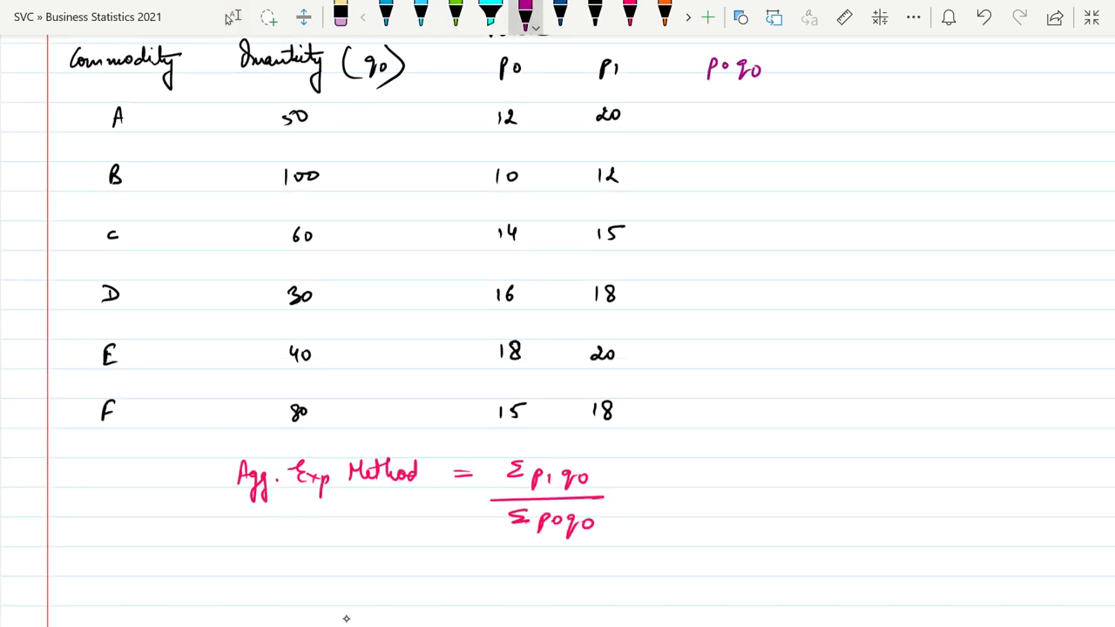
# Head the p1q0 column and write blue p0q0 values 600, 1000, 840, 480, 720, 1200
pyautogui.moveTo(845, 58)
pyautogui.mouseDown()
pyautogui.moveTo(841, 80)
pyautogui.moveTo(871, 82)
pyautogui.moveTo(887, 65)
pyautogui.mouseUp()
pyautogui.click(386, 13)
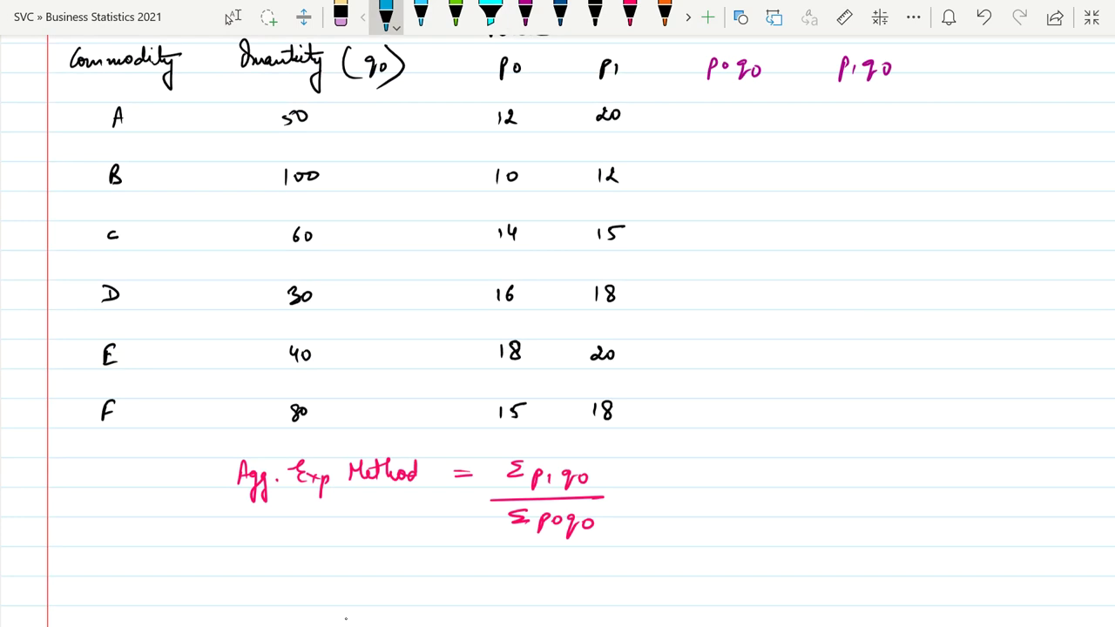
pyautogui.moveTo(728, 109); pyautogui.dragTo(725, 117)
pyautogui.moveTo(739, 112); pyautogui.dragTo(749, 112)
pyautogui.moveTo(715, 168); pyautogui.dragTo(715, 181)
pyautogui.moveTo(732, 171); pyautogui.dragTo(760, 169)
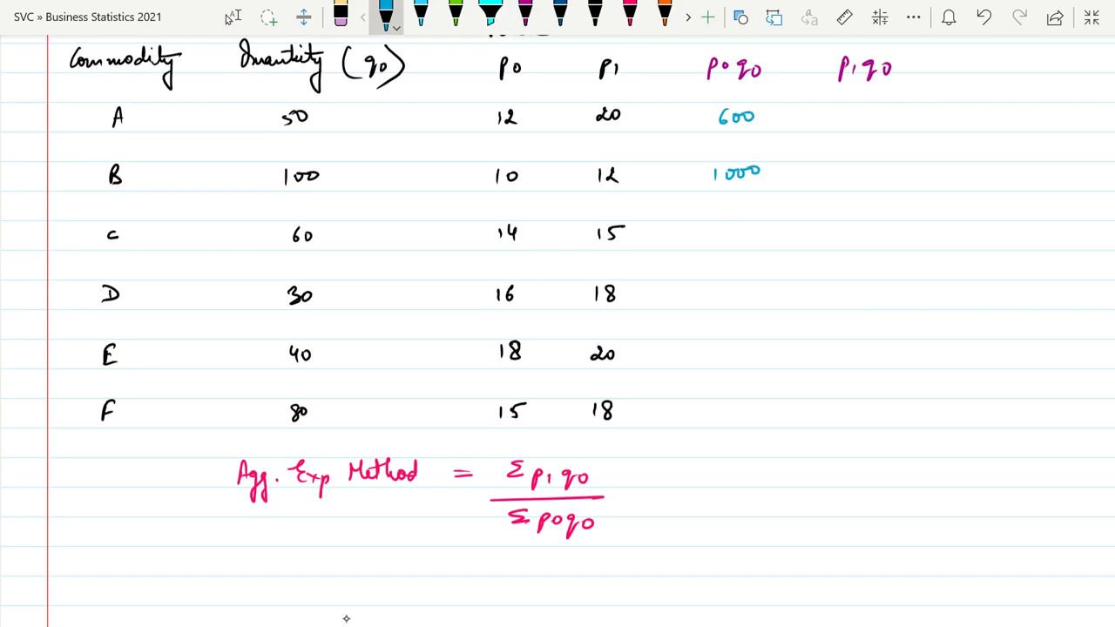
pyautogui.moveTo(723, 226)
pyautogui.mouseDown()
pyautogui.moveTo(741, 239)
pyautogui.moveTo(751, 232)
pyautogui.mouseUp()
pyautogui.moveTo(719, 285); pyautogui.dragTo(724, 300)
pyautogui.moveTo(743, 287); pyautogui.dragTo(747, 290)
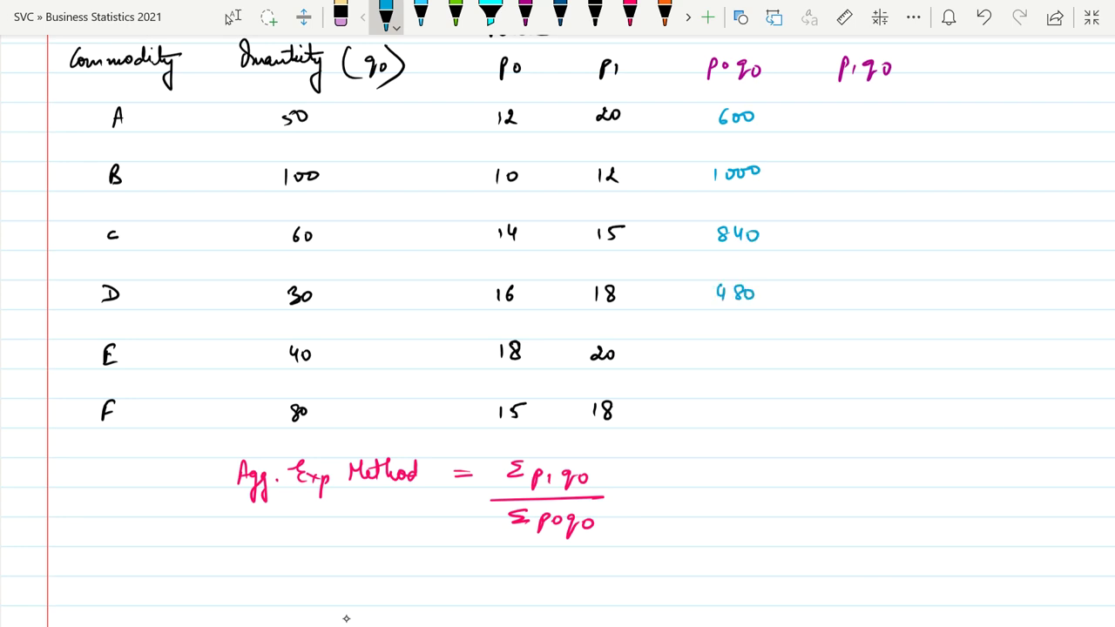
pyautogui.moveTo(714, 346)
pyautogui.mouseDown()
pyautogui.moveTo(717, 363)
pyautogui.moveTo(750, 351)
pyautogui.mouseUp()
pyautogui.moveTo(720, 403)
pyautogui.mouseDown()
pyautogui.moveTo(720, 415)
pyautogui.moveTo(755, 406)
pyautogui.mouseUp()
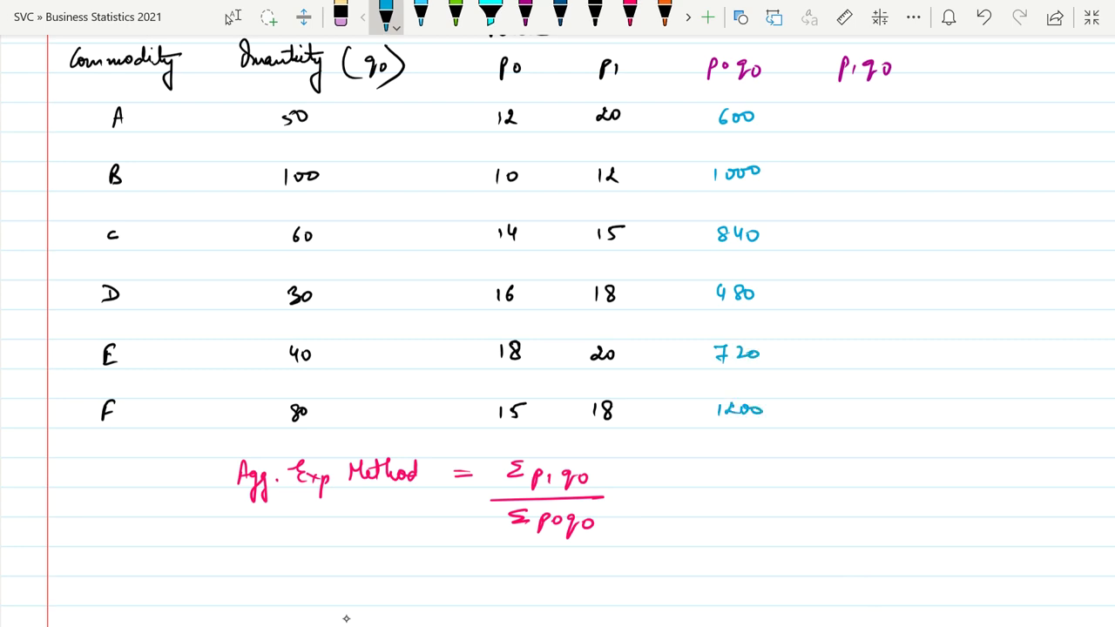
# Write the p1q0 values 1000, 1200, 900, 540, 800 and 1440 for rows A–F
pyautogui.moveTo(847, 108)
pyautogui.mouseDown()
pyautogui.moveTo(847, 122)
pyautogui.moveTo(898, 112)
pyautogui.mouseUp()
pyautogui.moveTo(847, 169)
pyautogui.mouseDown()
pyautogui.moveTo(847, 183)
pyautogui.moveTo(895, 173)
pyautogui.mouseUp()
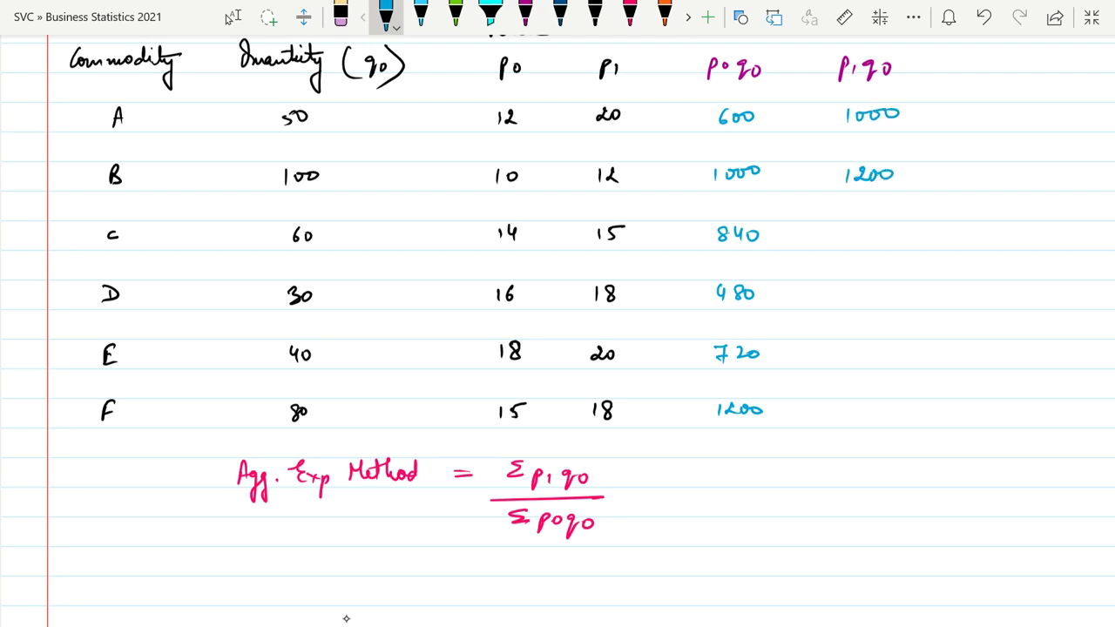
pyautogui.moveTo(861, 225); pyautogui.dragTo(859, 242)
pyautogui.moveTo(871, 229); pyautogui.dragTo(885, 229)
pyautogui.moveTo(850, 291); pyautogui.dragTo(847, 301)
pyautogui.moveTo(850, 287)
pyautogui.mouseDown()
pyautogui.moveTo(876, 303)
pyautogui.moveTo(888, 295)
pyautogui.mouseUp()
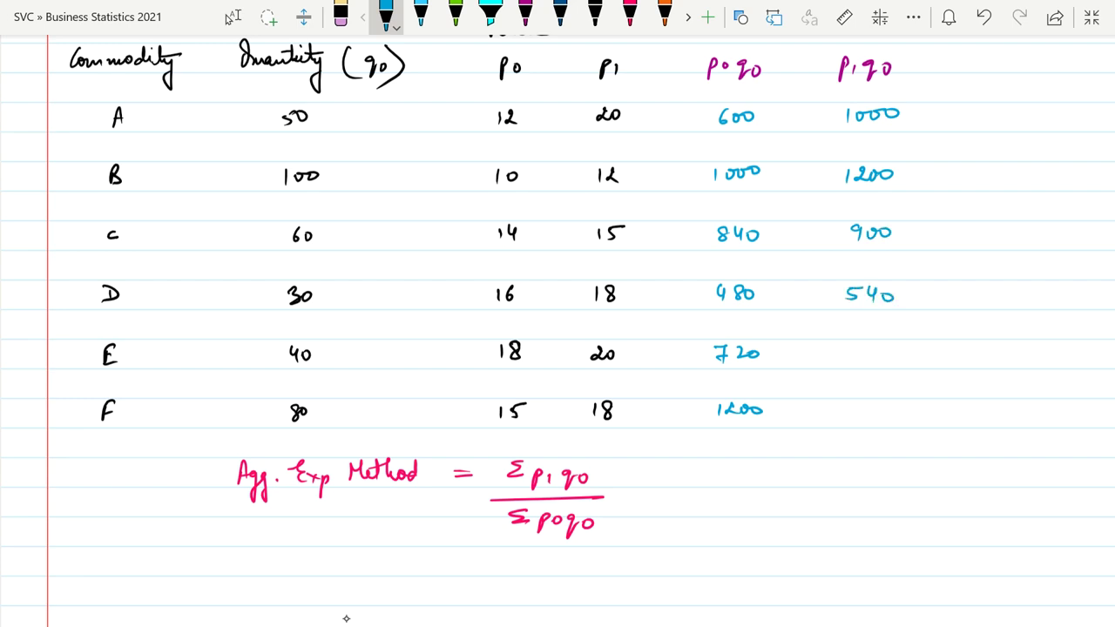
pyautogui.moveTo(860, 342)
pyautogui.mouseDown()
pyautogui.moveTo(861, 359)
pyautogui.moveTo(870, 347)
pyautogui.mouseUp()
pyautogui.moveTo(880, 347); pyautogui.dragTo(881, 348)
pyautogui.moveTo(852, 403); pyautogui.dragTo(851, 416)
pyautogui.moveTo(859, 401)
pyautogui.mouseDown()
pyautogui.moveTo(866, 415)
pyautogui.moveTo(888, 407)
pyautogui.mouseUp()
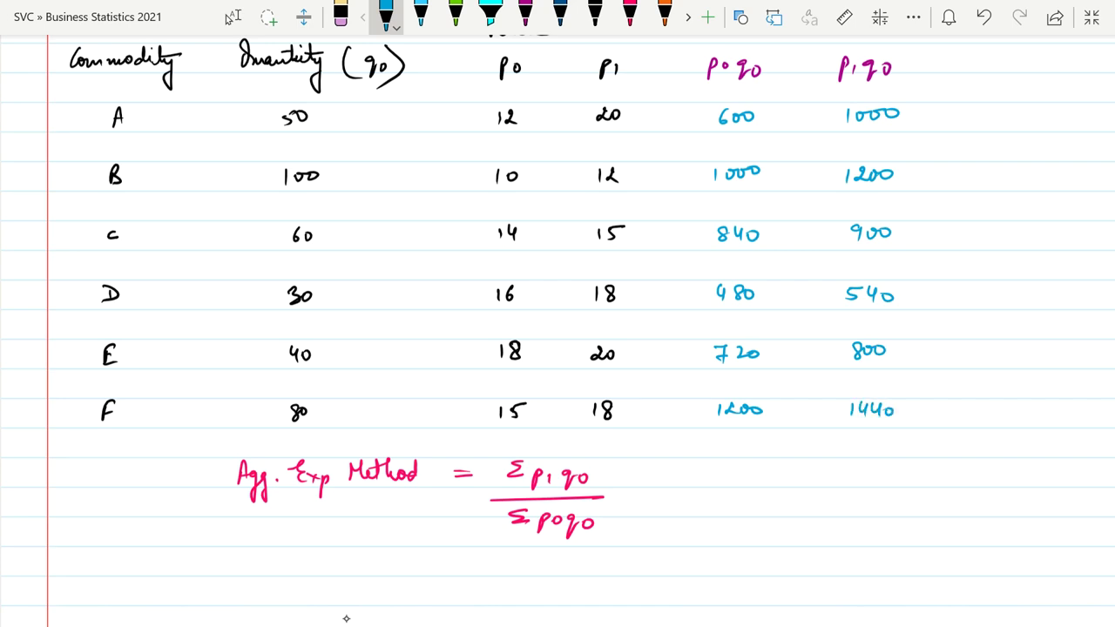
# In green ink, underline both columns and write totals 4840 and 5880
pyautogui.click(455, 16)
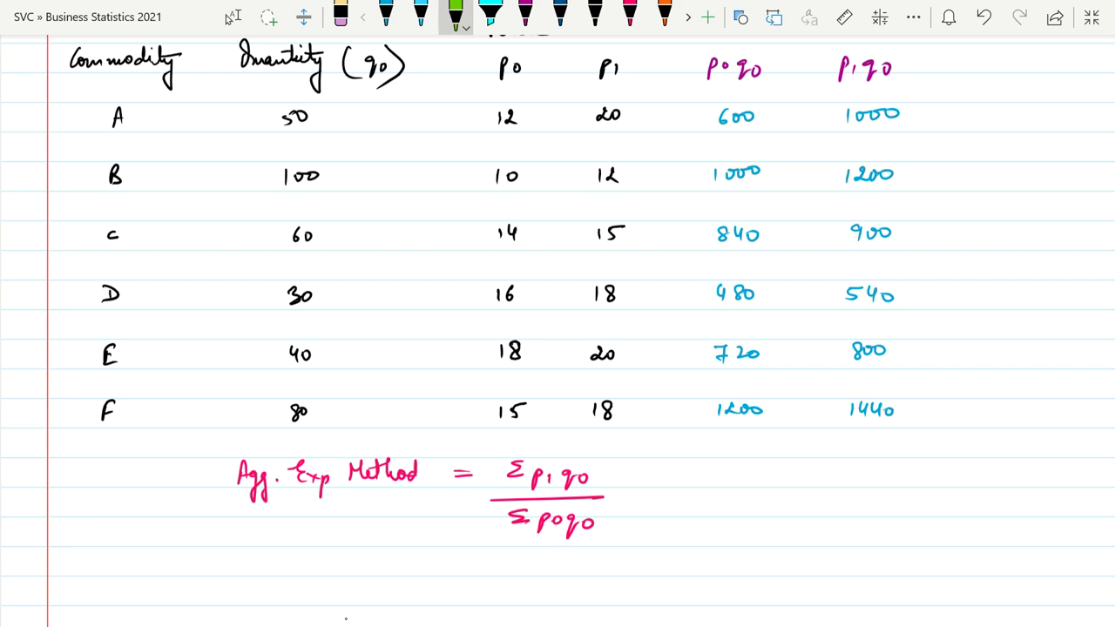
pyautogui.moveTo(697, 429)
pyautogui.mouseDown()
pyautogui.moveTo(786, 427)
pyautogui.moveTo(717, 453)
pyautogui.mouseUp()
pyautogui.moveTo(734, 437)
pyautogui.mouseDown()
pyautogui.moveTo(732, 453)
pyautogui.moveTo(754, 451)
pyautogui.mouseUp()
pyautogui.moveTo(766, 441); pyautogui.dragTo(767, 442)
pyautogui.moveTo(700, 468); pyautogui.dragTo(788, 463)
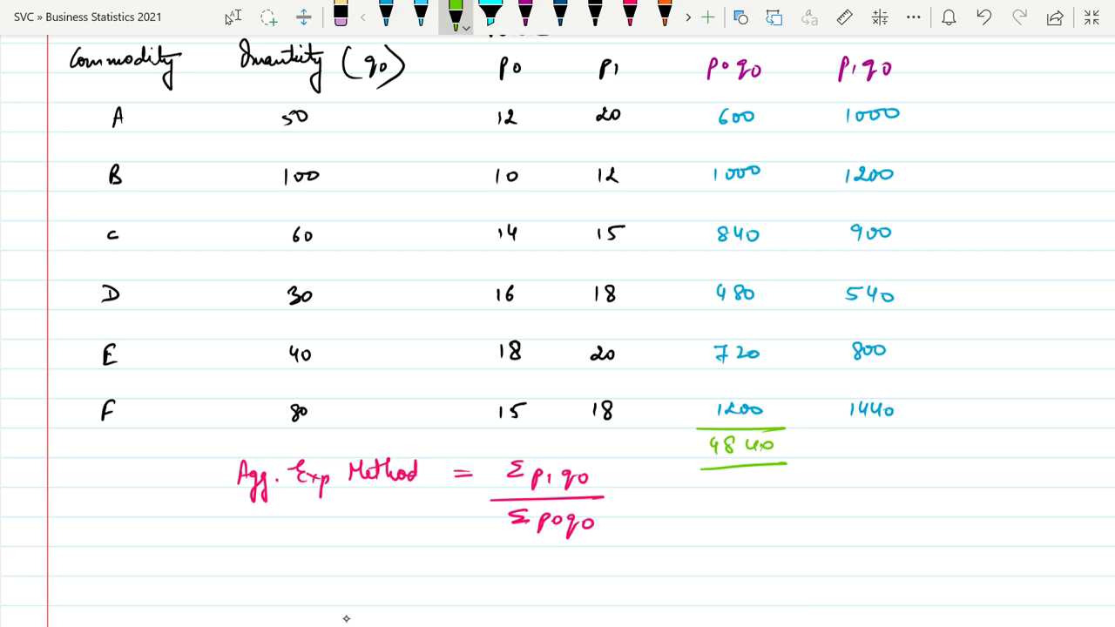
pyautogui.moveTo(833, 431)
pyautogui.mouseDown()
pyautogui.moveTo(909, 429)
pyautogui.moveTo(852, 456)
pyautogui.moveTo(887, 456)
pyautogui.moveTo(903, 442)
pyautogui.mouseUp()
pyautogui.moveTo(845, 469); pyautogui.dragTo(925, 472)
# Below the formula, write '=> 5880/4840 × 100'
pyautogui.scroll(-5, 345, 619)
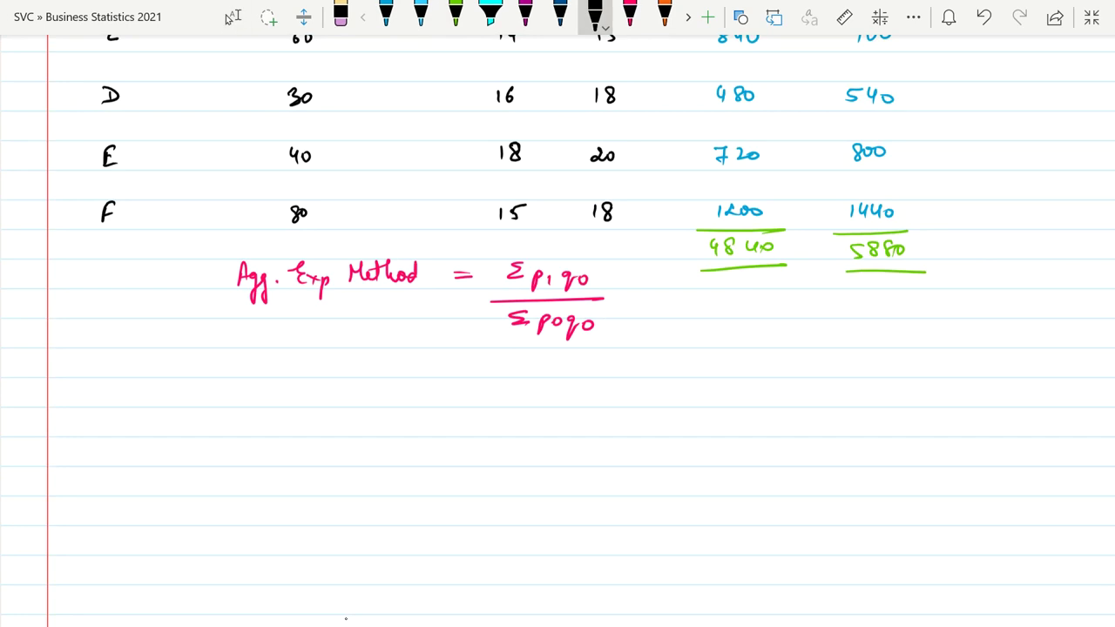
pyautogui.moveTo(416, 376); pyautogui.dragTo(431, 383)
pyautogui.moveTo(434, 366); pyautogui.dragTo(444, 384)
pyautogui.moveTo(512, 372)
pyautogui.mouseDown()
pyautogui.moveTo(510, 384)
pyautogui.moveTo(528, 368)
pyautogui.mouseUp()
pyautogui.moveTo(543, 365)
pyautogui.mouseDown()
pyautogui.moveTo(533, 375)
pyautogui.moveTo(576, 374)
pyautogui.mouseUp()
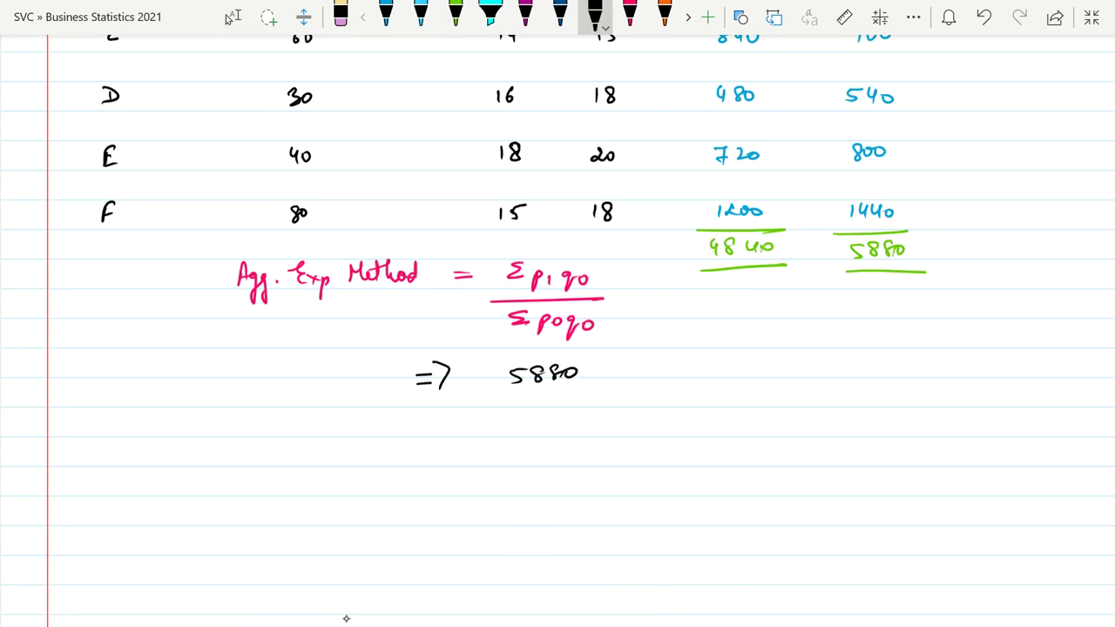
pyautogui.moveTo(484, 400); pyautogui.dragTo(595, 398)
pyautogui.moveTo(520, 410); pyautogui.dragTo(526, 426)
pyautogui.moveTo(540, 410); pyautogui.dragTo(537, 410)
pyautogui.moveTo(550, 412); pyautogui.dragTo(557, 427)
pyautogui.moveTo(564, 413); pyautogui.dragTo(572, 424)
pyautogui.moveTo(614, 383)
pyautogui.mouseDown()
pyautogui.moveTo(627, 394)
pyautogui.moveTo(616, 399)
pyautogui.mouseUp()
pyautogui.moveTo(640, 375)
pyautogui.mouseDown()
pyautogui.moveTo(641, 385)
pyautogui.moveTo(671, 378)
pyautogui.moveTo(662, 385)
pyautogui.moveTo(735, 372)
pyautogui.mouseUp()
# Write '=> 121.49' as the index result and underline it
pyautogui.moveTo(720, 384)
pyautogui.mouseDown()
pyautogui.moveTo(738, 380)
pyautogui.moveTo(734, 392)
pyautogui.mouseUp()
pyautogui.moveTo(795, 360)
pyautogui.mouseDown()
pyautogui.moveTo(794, 378)
pyautogui.moveTo(815, 378)
pyautogui.mouseUp()
pyautogui.moveTo(823, 358)
pyautogui.mouseDown()
pyautogui.moveTo(823, 378)
pyautogui.moveTo(856, 361)
pyautogui.moveTo(861, 377)
pyautogui.mouseUp()
pyautogui.click(829, 373)
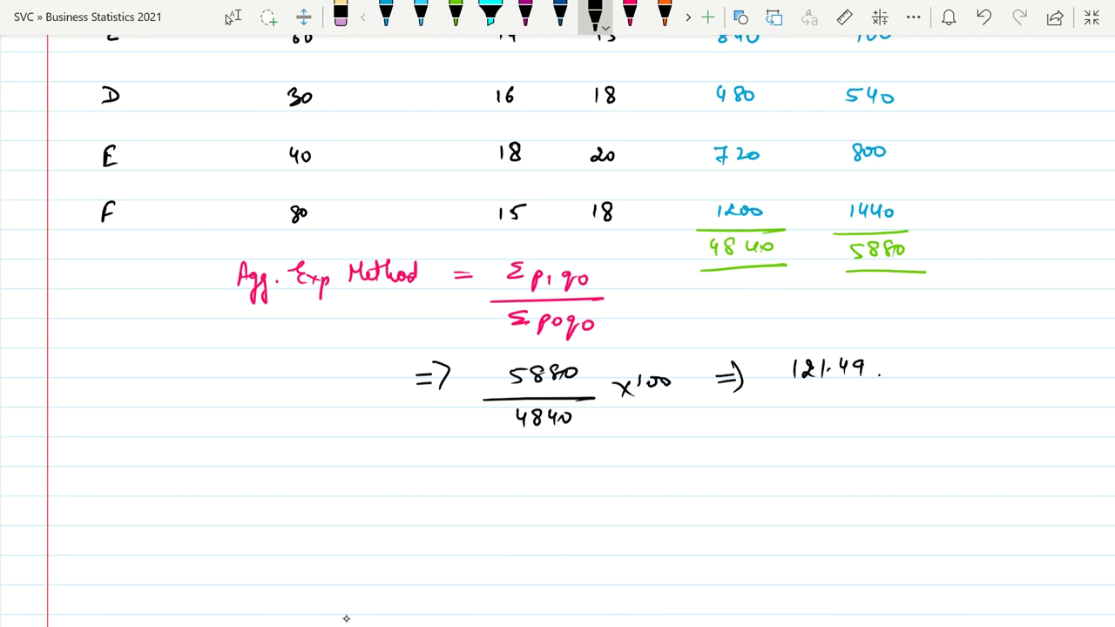
pyautogui.moveTo(793, 401); pyautogui.dragTo(890, 396)
pyautogui.scroll(5, 346, 619)
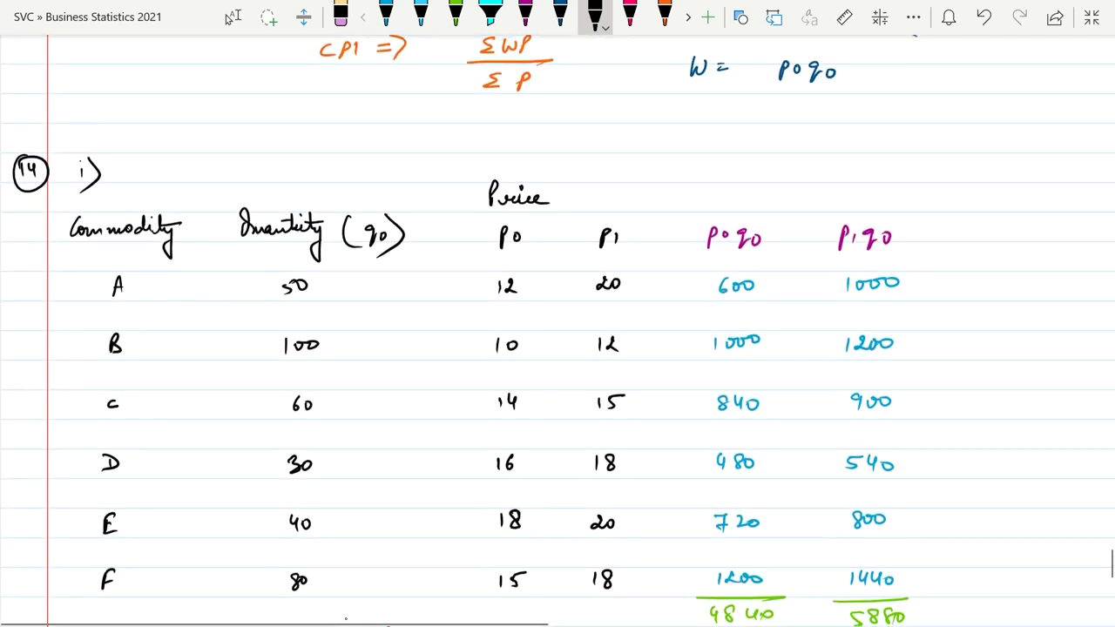
# Scroll up to review the Family Budget formula, then return to the table
pyautogui.scroll(-4, 346, 619)
pyautogui.scroll(-4, 346, 619)
pyautogui.click(233, 17)
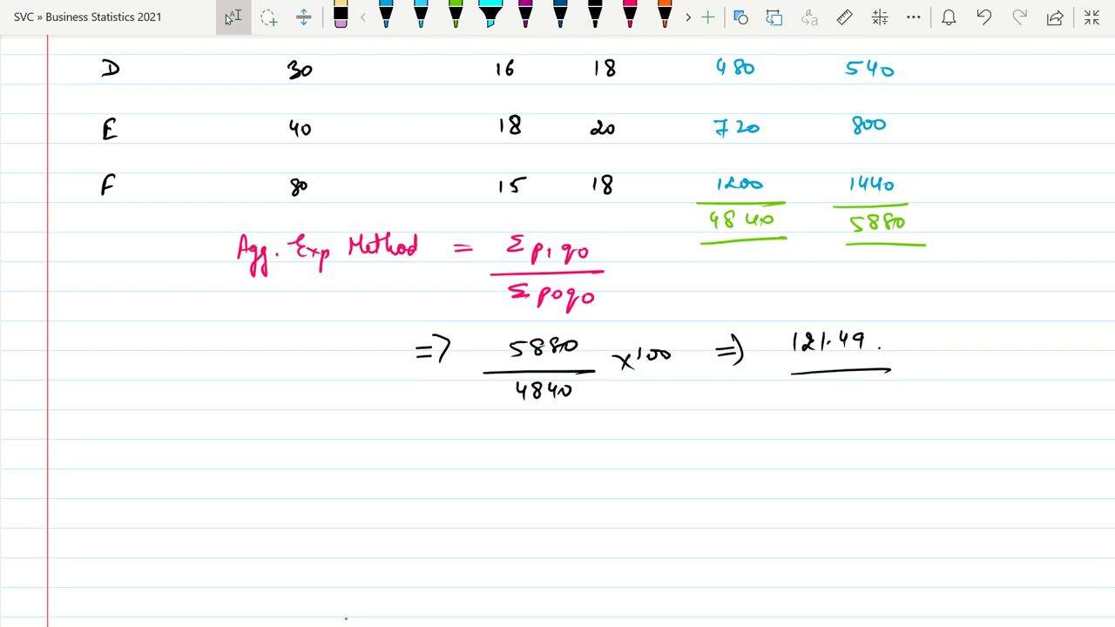
pyautogui.scroll(2, 346, 619)
pyautogui.scroll(2, 345, 619)
pyautogui.scroll(1, 346, 619)
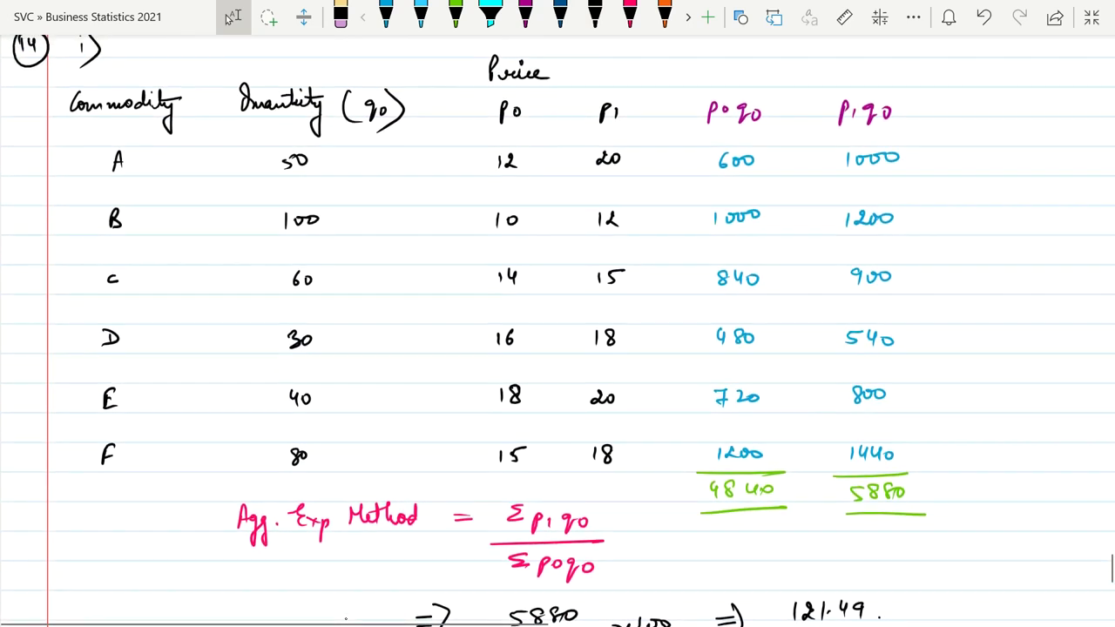
pyautogui.scroll(1, 345, 619)
pyautogui.scroll(1, 345, 619)
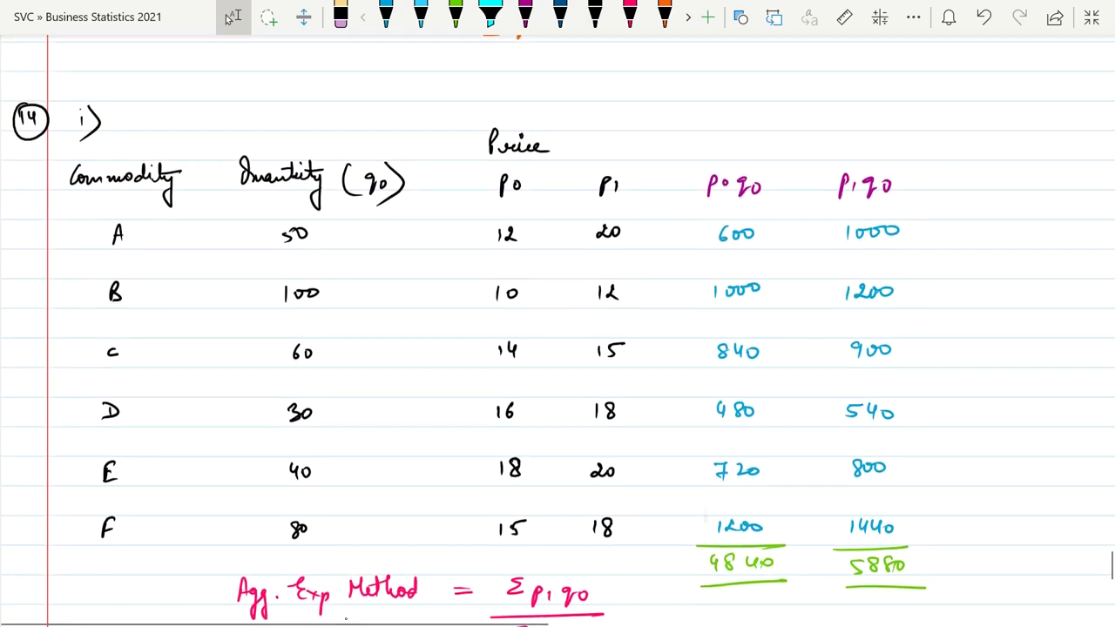
pyautogui.scroll(1, 346, 619)
pyautogui.scroll(2, 345, 619)
pyautogui.scroll(-1, 345, 618)
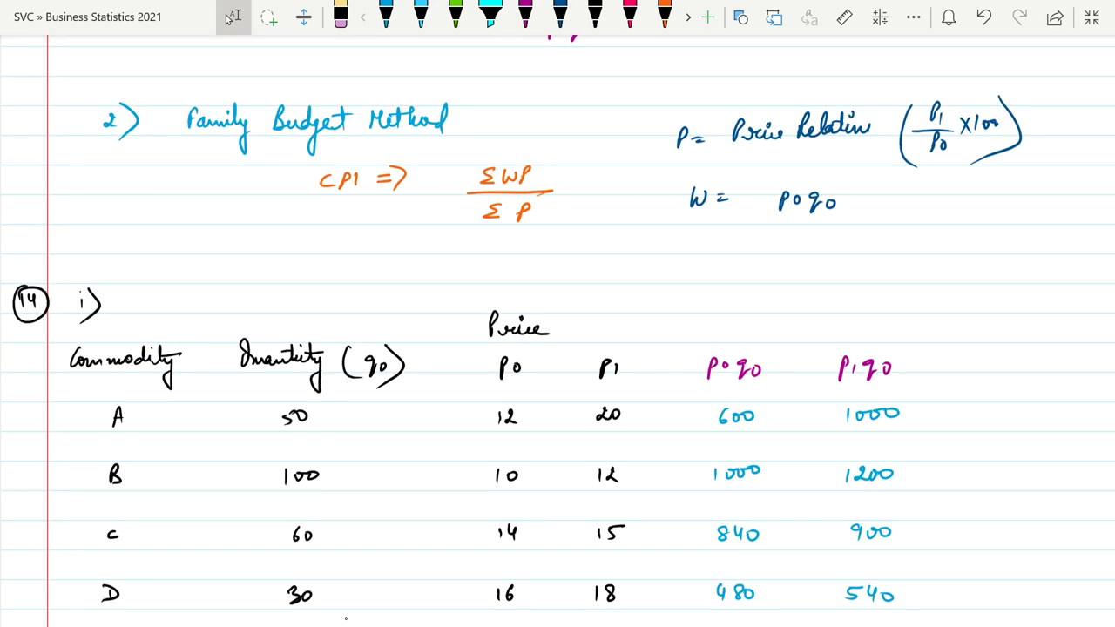
pyautogui.scroll(-3, 558, 331)
pyautogui.hscroll(5, 557, 331)
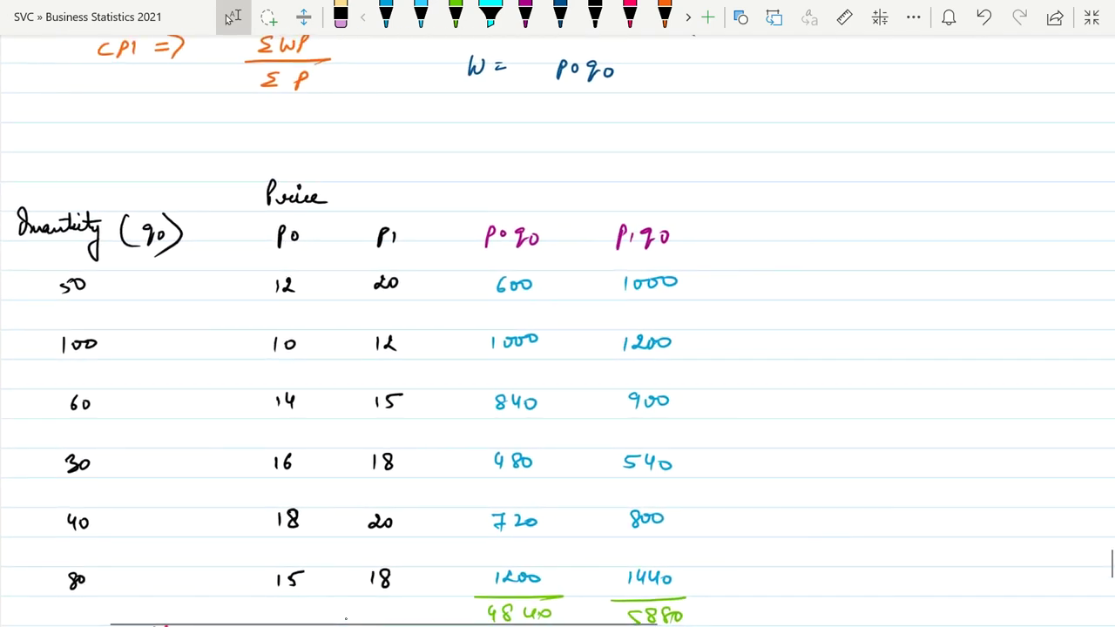
# Write the magenta column heading 'Price Relation (P1/P0 ×100)'
pyautogui.click(526, 13)
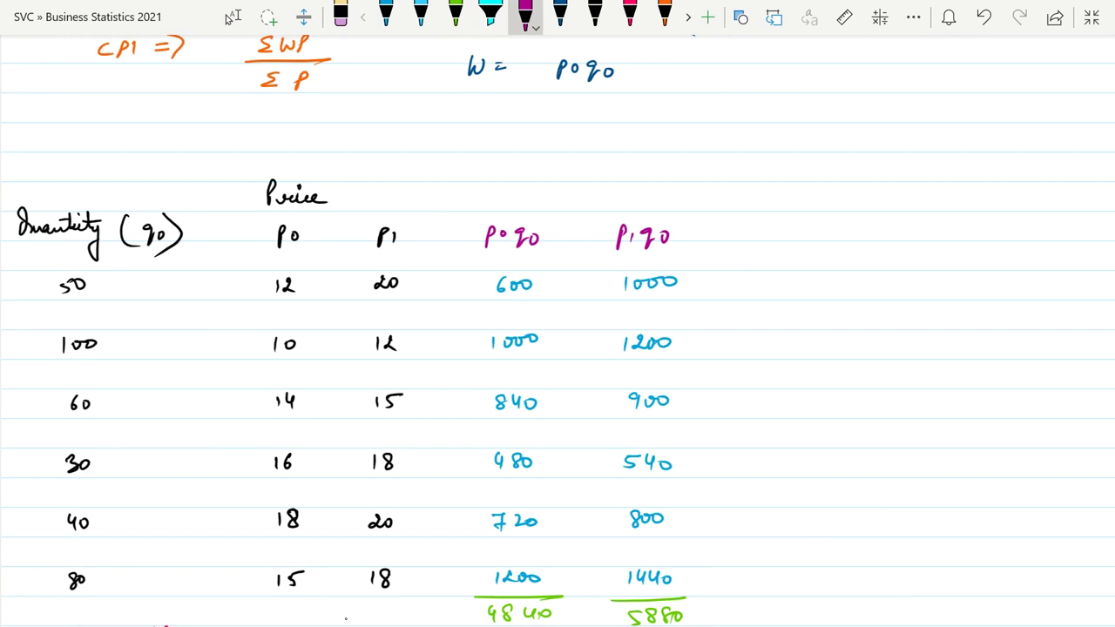
pyautogui.moveTo(761, 193)
pyautogui.mouseDown()
pyautogui.moveTo(762, 206)
pyautogui.moveTo(868, 203)
pyautogui.mouseUp()
pyautogui.moveTo(867, 181)
pyautogui.mouseDown()
pyautogui.moveTo(874, 204)
pyautogui.moveTo(899, 195)
pyautogui.mouseUp()
pyautogui.click(232, 17)
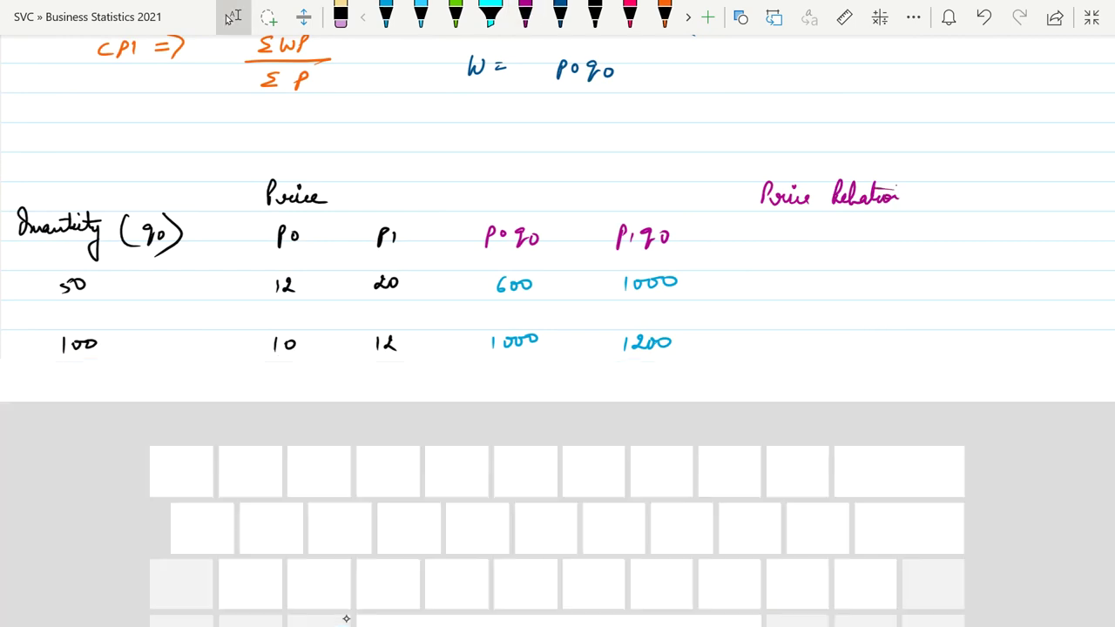
pyautogui.click(525, 16)
pyautogui.moveTo(767, 218)
pyautogui.mouseDown()
pyautogui.moveTo(764, 239)
pyautogui.moveTo(795, 223)
pyautogui.mouseUp()
pyautogui.moveTo(800, 211)
pyautogui.mouseDown()
pyautogui.moveTo(807, 233)
pyautogui.moveTo(842, 228)
pyautogui.mouseUp()
pyautogui.moveTo(842, 218)
pyautogui.mouseDown()
pyautogui.moveTo(833, 230)
pyautogui.moveTo(845, 228)
pyautogui.mouseUp()
pyautogui.moveTo(854, 218); pyautogui.dragTo(868, 222)
pyautogui.moveTo(875, 206)
pyautogui.mouseDown()
pyautogui.moveTo(887, 223)
pyautogui.moveTo(878, 239)
pyautogui.mouseUp()
pyautogui.click(947, 379)
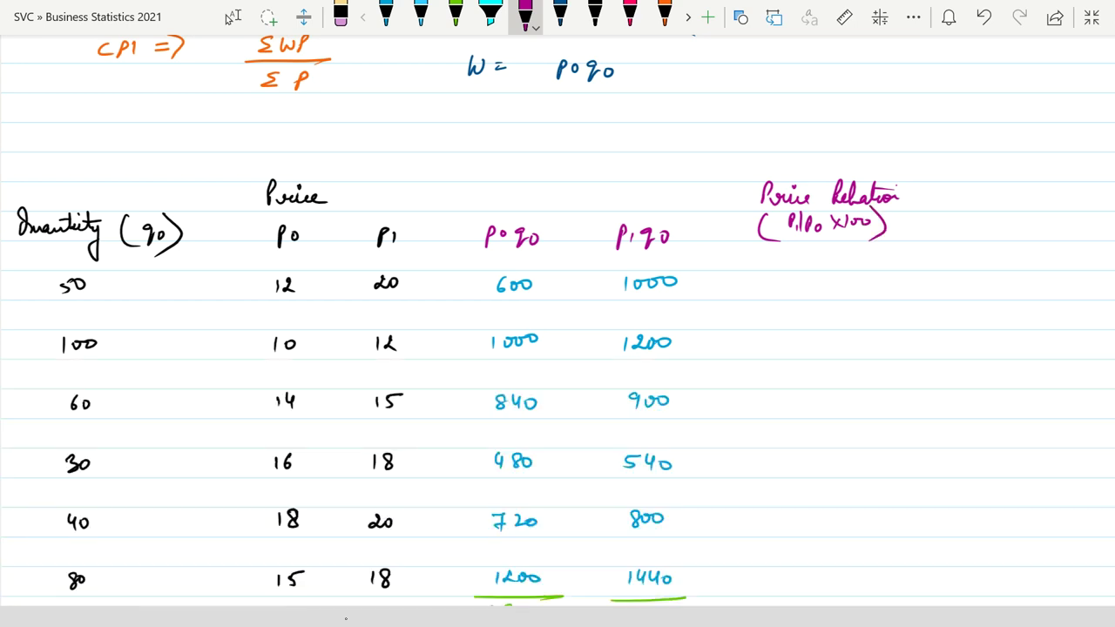
pyautogui.click(231, 17)
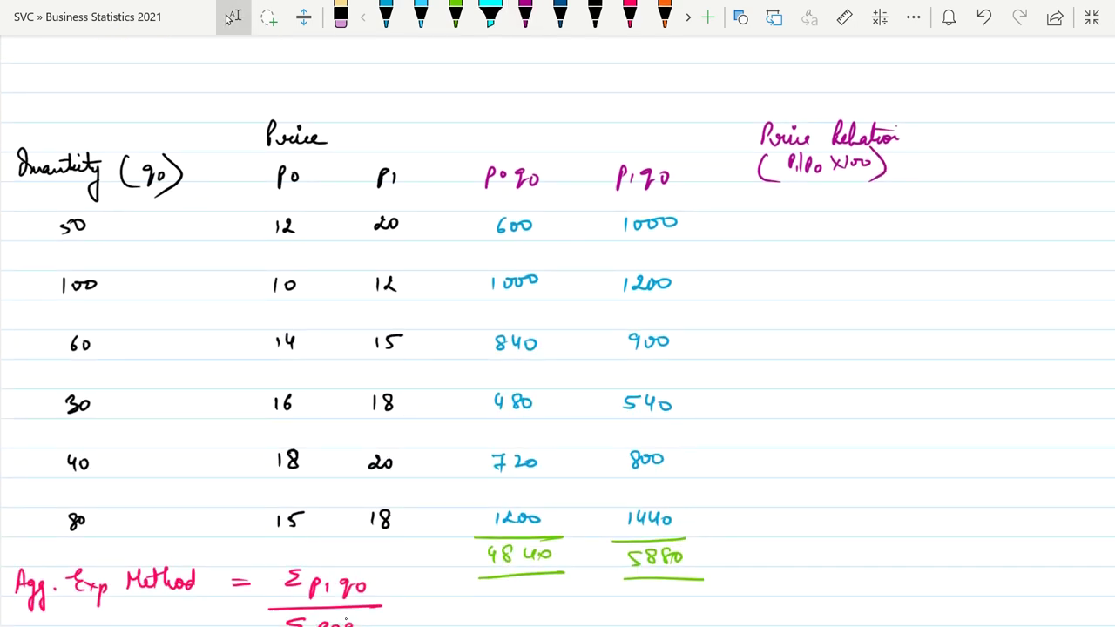
# In dark ink, write price relatives 166.67, 120 and 107.14 for rows A–C
pyautogui.click(560, 15)
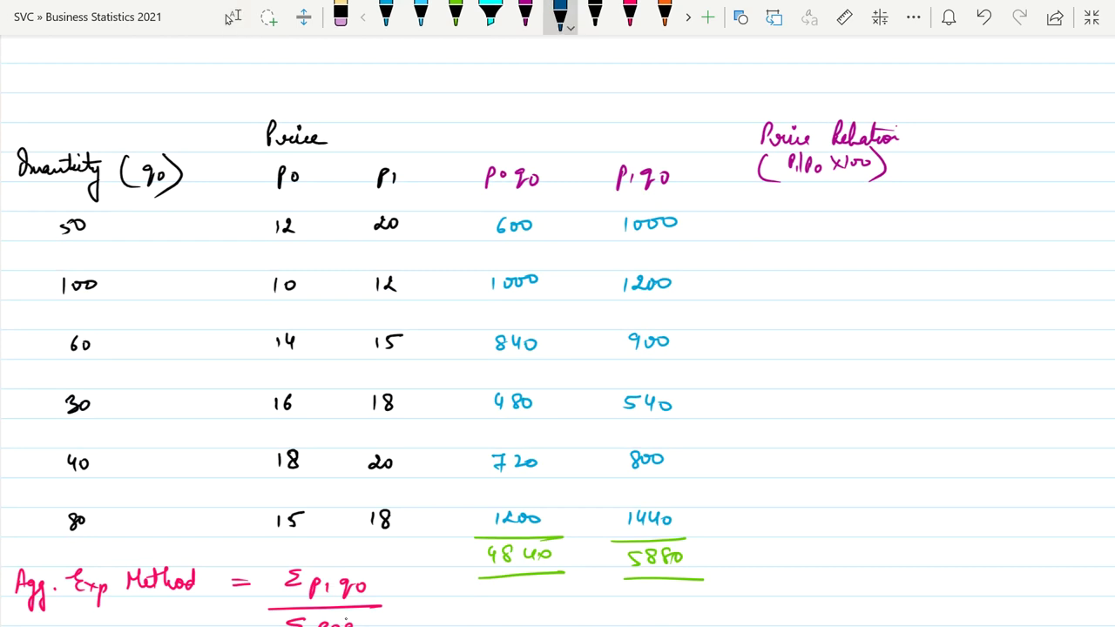
pyautogui.moveTo(790, 217)
pyautogui.mouseDown()
pyautogui.moveTo(789, 234)
pyautogui.moveTo(822, 229)
pyautogui.mouseUp()
pyautogui.moveTo(833, 217)
pyautogui.mouseDown()
pyautogui.moveTo(830, 232)
pyautogui.moveTo(847, 237)
pyautogui.mouseUp()
pyautogui.moveTo(842, 227); pyautogui.dragTo(859, 227)
pyautogui.moveTo(790, 280)
pyautogui.mouseDown()
pyautogui.moveTo(790, 295)
pyautogui.moveTo(816, 284)
pyautogui.mouseUp()
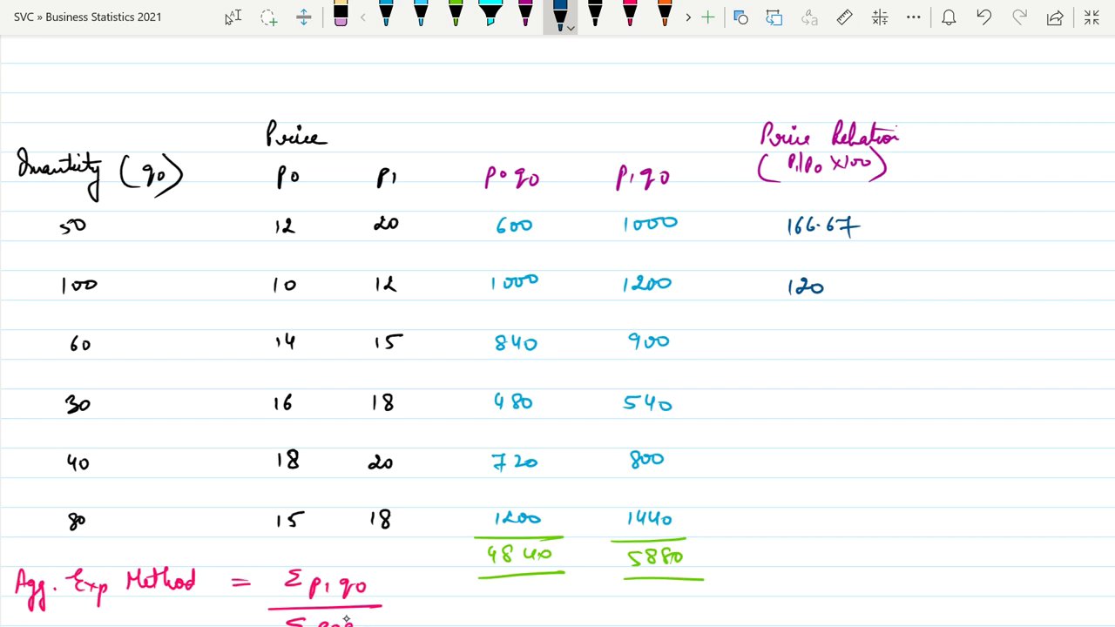
pyautogui.moveTo(790, 336)
pyautogui.mouseDown()
pyautogui.moveTo(790, 349)
pyautogui.moveTo(802, 339)
pyautogui.moveTo(814, 351)
pyautogui.moveTo(853, 345)
pyautogui.mouseUp()
pyautogui.click(828, 344)
pyautogui.moveTo(848, 336); pyautogui.dragTo(848, 354)
# Write price relatives 112.5, 111.11 and 112 for rows D–F
pyautogui.moveTo(790, 396); pyautogui.dragTo(790, 410)
pyautogui.moveTo(799, 396)
pyautogui.mouseDown()
pyautogui.moveTo(799, 410)
pyautogui.moveTo(827, 412)
pyautogui.mouseUp()
pyautogui.moveTo(833, 397); pyautogui.dragTo(851, 394)
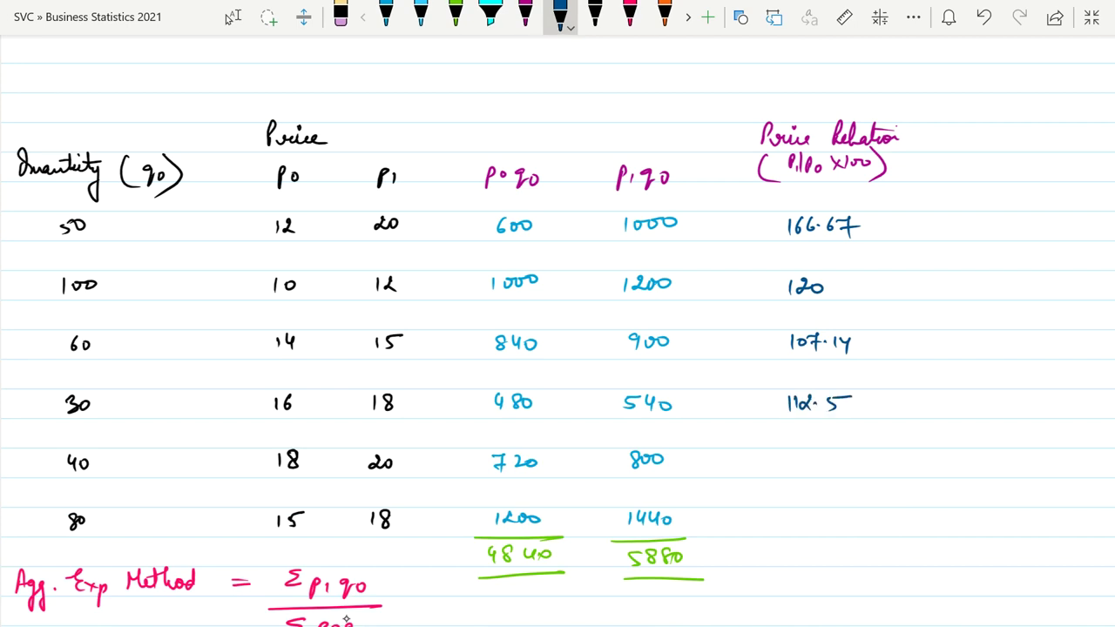
pyautogui.moveTo(792, 455); pyautogui.dragTo(801, 470)
pyautogui.moveTo(810, 456)
pyautogui.mouseDown()
pyautogui.moveTo(809, 470)
pyautogui.moveTo(839, 469)
pyautogui.mouseUp()
pyautogui.click(819, 463)
pyautogui.moveTo(797, 514)
pyautogui.mouseDown()
pyautogui.moveTo(797, 529)
pyautogui.moveTo(833, 528)
pyautogui.mouseUp()
pyautogui.scroll(2, 346, 619)
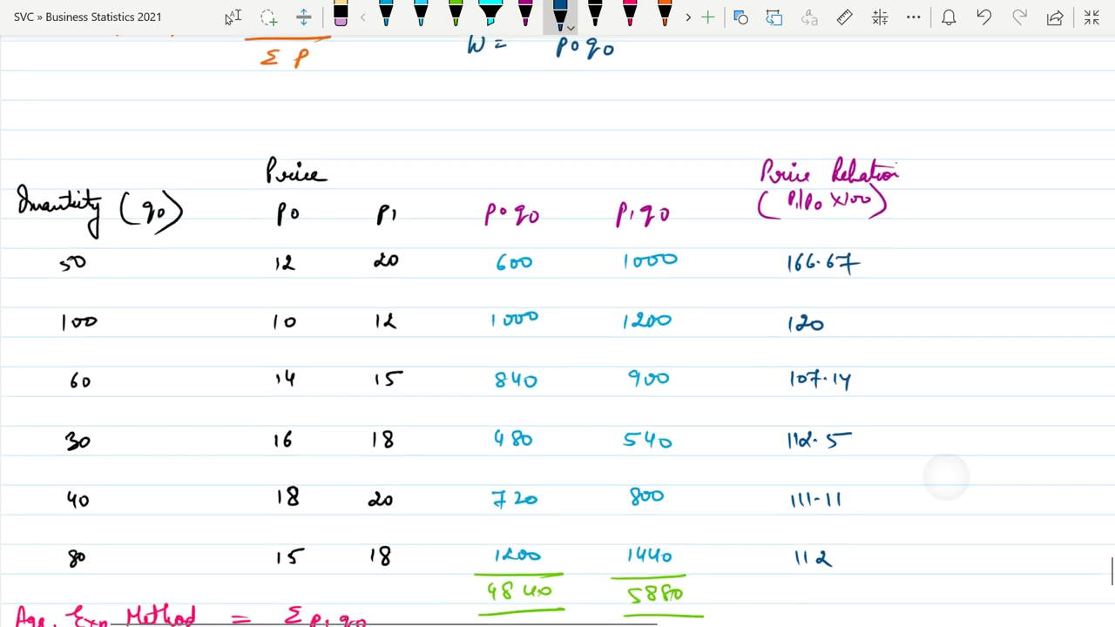
# Label p0q0 as weights W and start a green WP column: 100002, 120000
pyautogui.moveTo(499, 171); pyautogui.dragTo(521, 171)
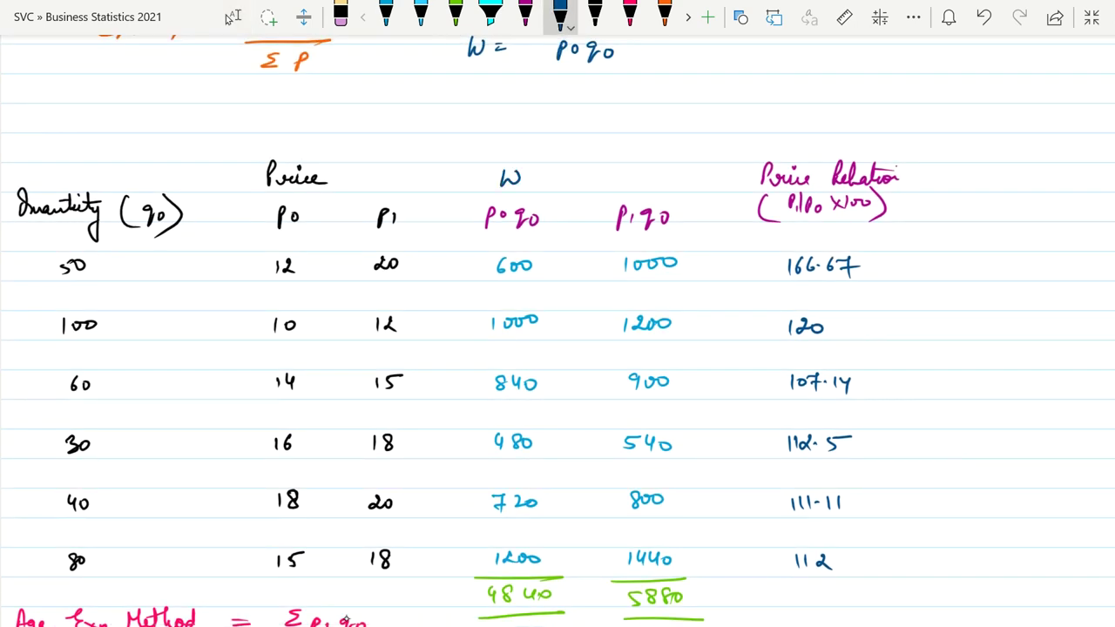
pyautogui.click(455, 16)
pyautogui.moveTo(967, 198); pyautogui.dragTo(993, 204)
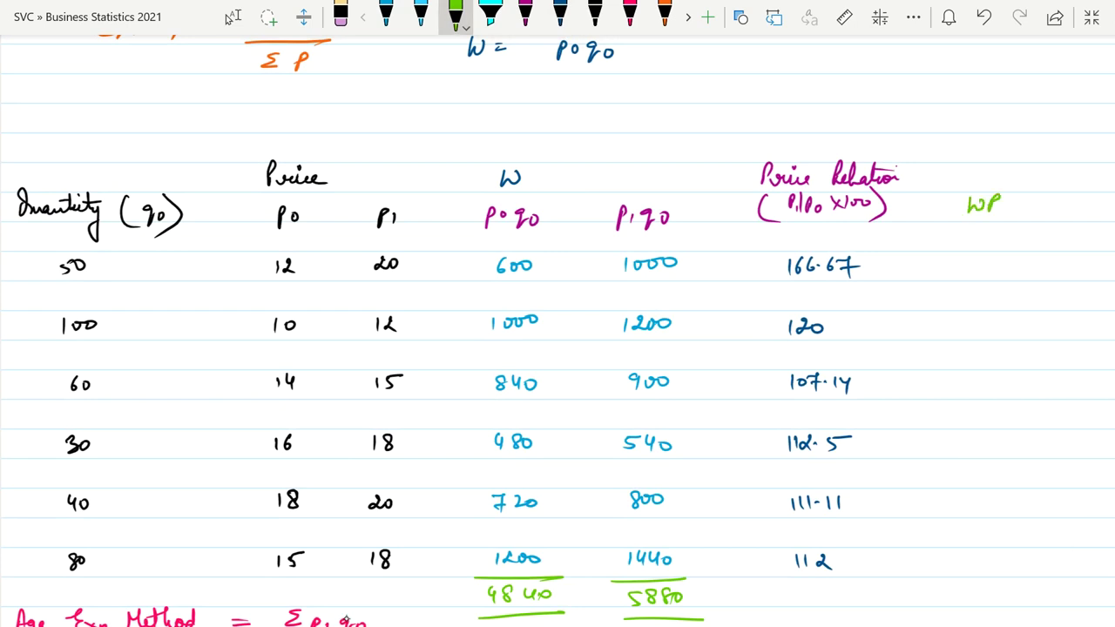
pyautogui.moveTo(962, 258)
pyautogui.mouseDown()
pyautogui.moveTo(961, 273)
pyautogui.moveTo(975, 263)
pyautogui.mouseUp()
pyautogui.moveTo(989, 262); pyautogui.dragTo(1030, 260)
pyautogui.moveTo(1032, 261); pyautogui.dragTo(1044, 272)
pyautogui.moveTo(963, 316)
pyautogui.mouseDown()
pyautogui.moveTo(962, 331)
pyautogui.moveTo(979, 330)
pyautogui.mouseUp()
pyautogui.moveTo(988, 321); pyautogui.dragTo(1030, 319)
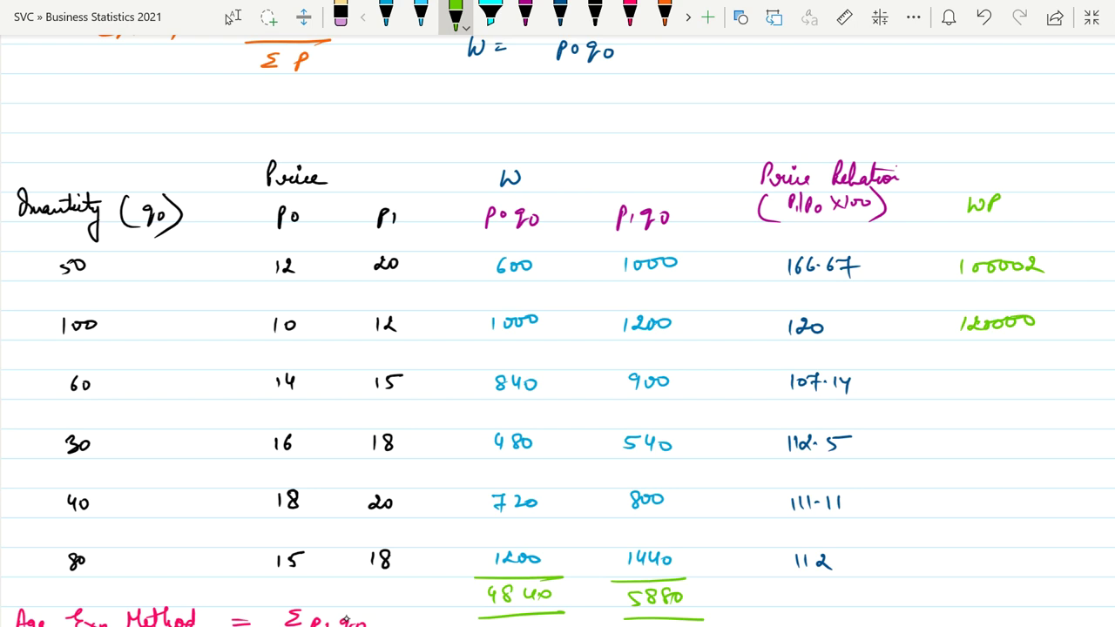
# Write the remaining WP values 89997.6, 54000, 79992 and 144000
pyautogui.moveTo(963, 375)
pyautogui.mouseDown()
pyautogui.moveTo(961, 390)
pyautogui.moveTo(979, 394)
pyautogui.mouseUp()
pyautogui.moveTo(1001, 377)
pyautogui.mouseDown()
pyautogui.moveTo(998, 393)
pyautogui.moveTo(1030, 391)
pyautogui.mouseUp()
pyautogui.moveTo(1045, 376)
pyautogui.mouseDown()
pyautogui.moveTo(1034, 386)
pyautogui.moveTo(1047, 389)
pyautogui.mouseUp()
pyautogui.moveTo(966, 433)
pyautogui.mouseDown()
pyautogui.moveTo(964, 446)
pyautogui.moveTo(998, 436)
pyautogui.mouseUp()
pyautogui.moveTo(1009, 435); pyautogui.dragTo(1025, 435)
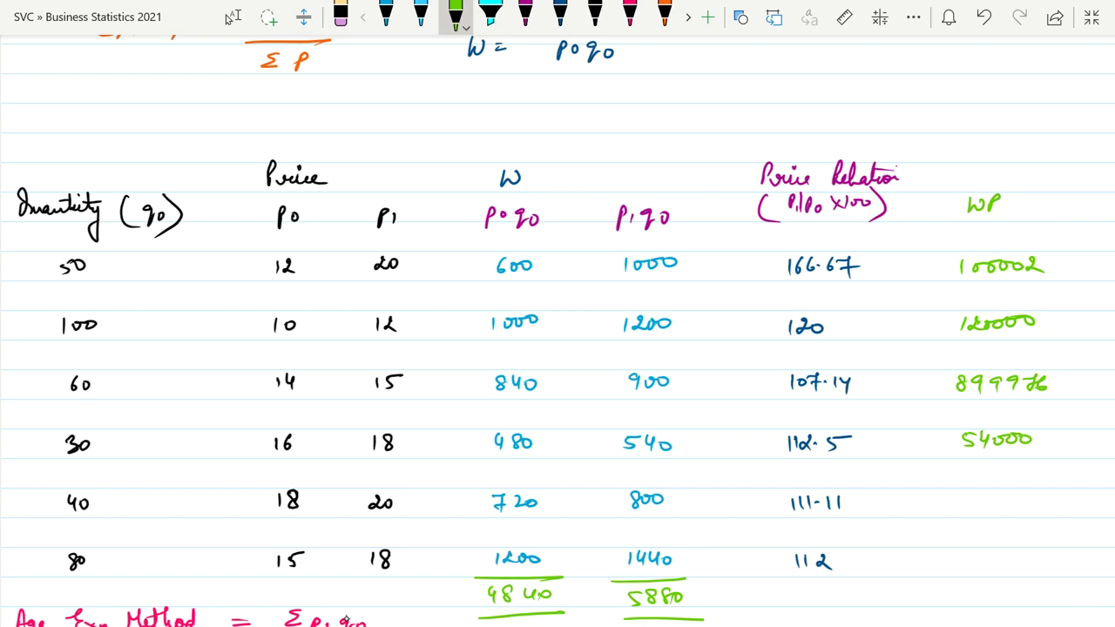
pyautogui.moveTo(953, 493)
pyautogui.mouseDown()
pyautogui.moveTo(960, 517)
pyautogui.moveTo(972, 505)
pyautogui.moveTo(996, 513)
pyautogui.mouseUp()
pyautogui.moveTo(1009, 491)
pyautogui.mouseDown()
pyautogui.moveTo(1009, 512)
pyautogui.moveTo(1021, 497)
pyautogui.moveTo(1026, 510)
pyautogui.moveTo(1058, 513)
pyautogui.mouseUp()
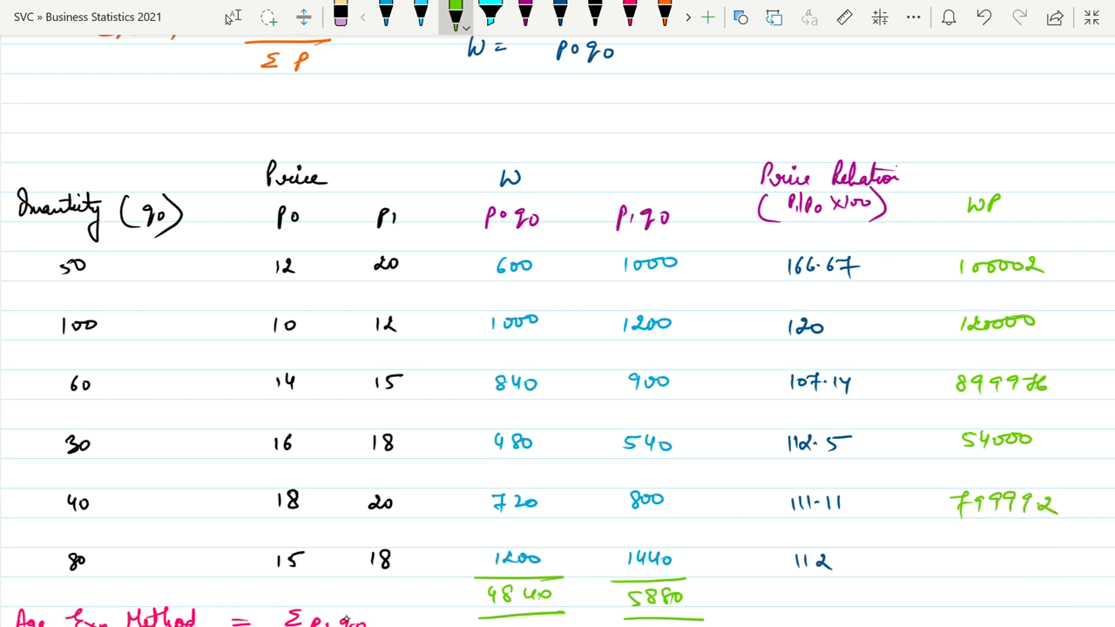
pyautogui.moveTo(951, 553)
pyautogui.mouseDown()
pyautogui.moveTo(952, 571)
pyautogui.moveTo(968, 571)
pyautogui.mouseUp()
pyautogui.moveTo(976, 554)
pyautogui.mouseDown()
pyautogui.moveTo(985, 567)
pyautogui.moveTo(1009, 558)
pyautogui.mouseUp()
pyautogui.moveTo(1025, 556); pyautogui.dragTo(1021, 557)
# Draw two orange lines under the WP column and write ΣWP = 587998.8 between them
pyautogui.scroll(-5, 557, 348)
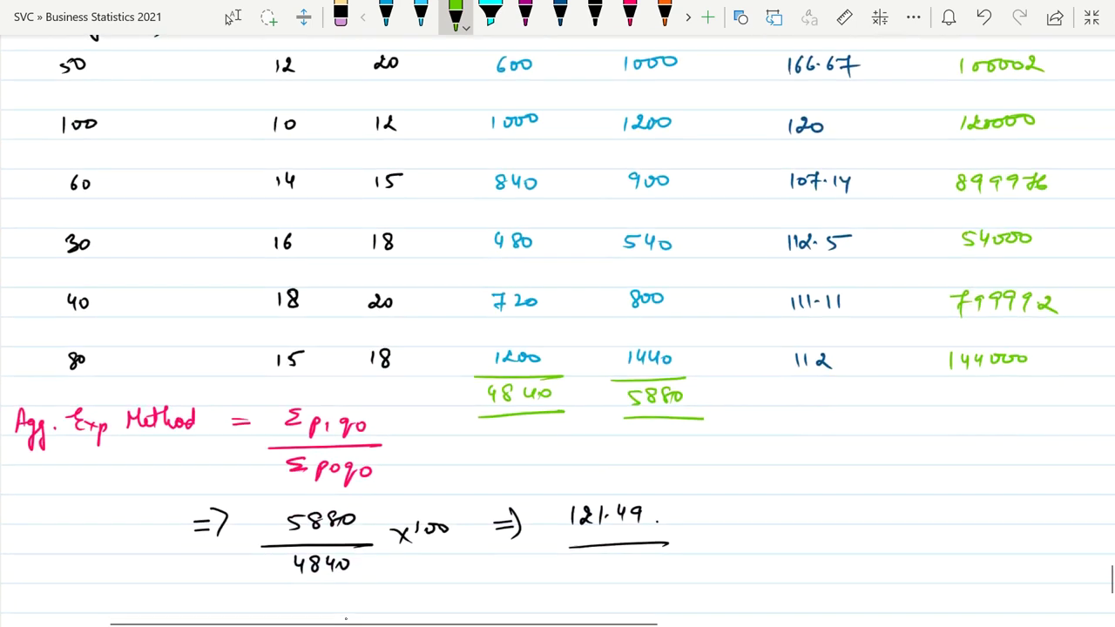
pyautogui.click(664, 16)
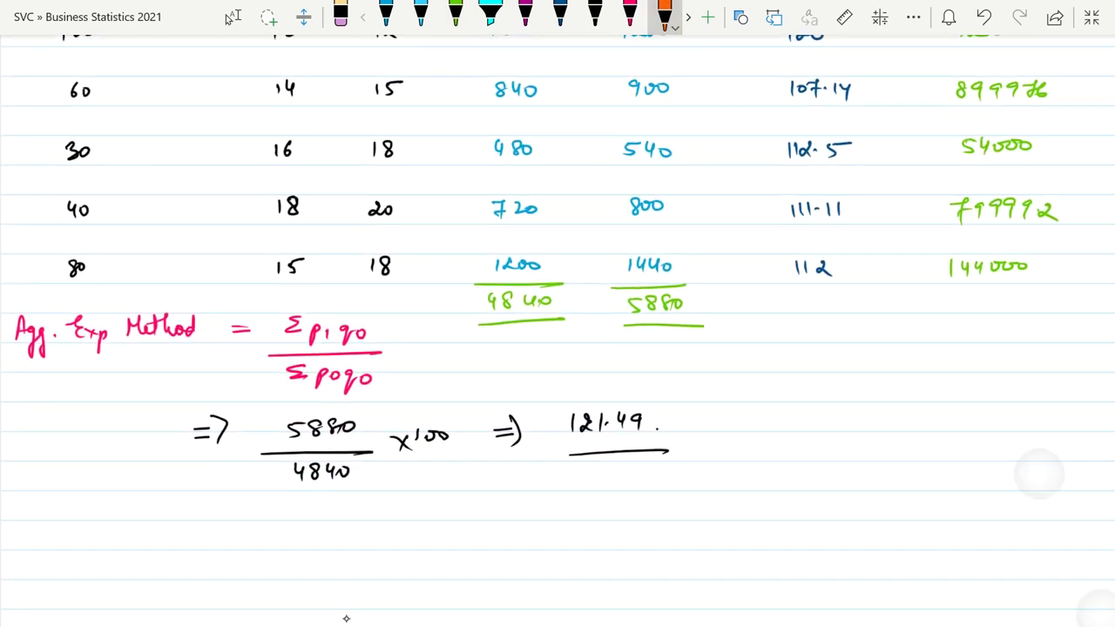
pyautogui.moveTo(929, 283); pyautogui.dragTo(1063, 282)
pyautogui.moveTo(929, 324); pyautogui.dragTo(1063, 323)
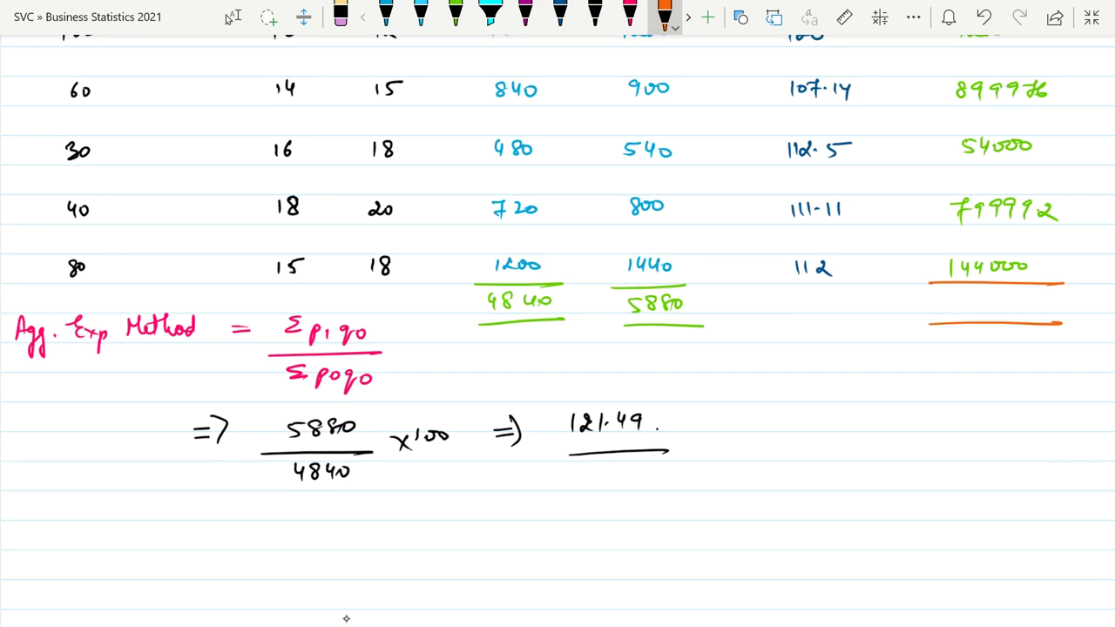
pyautogui.moveTo(951, 293); pyautogui.dragTo(953, 305)
pyautogui.moveTo(954, 293); pyautogui.dragTo(979, 293)
pyautogui.moveTo(992, 293)
pyautogui.mouseDown()
pyautogui.moveTo(996, 306)
pyautogui.moveTo(1018, 295)
pyautogui.moveTo(1016, 307)
pyautogui.moveTo(1065, 305)
pyautogui.mouseUp()
pyautogui.click(1056, 302)
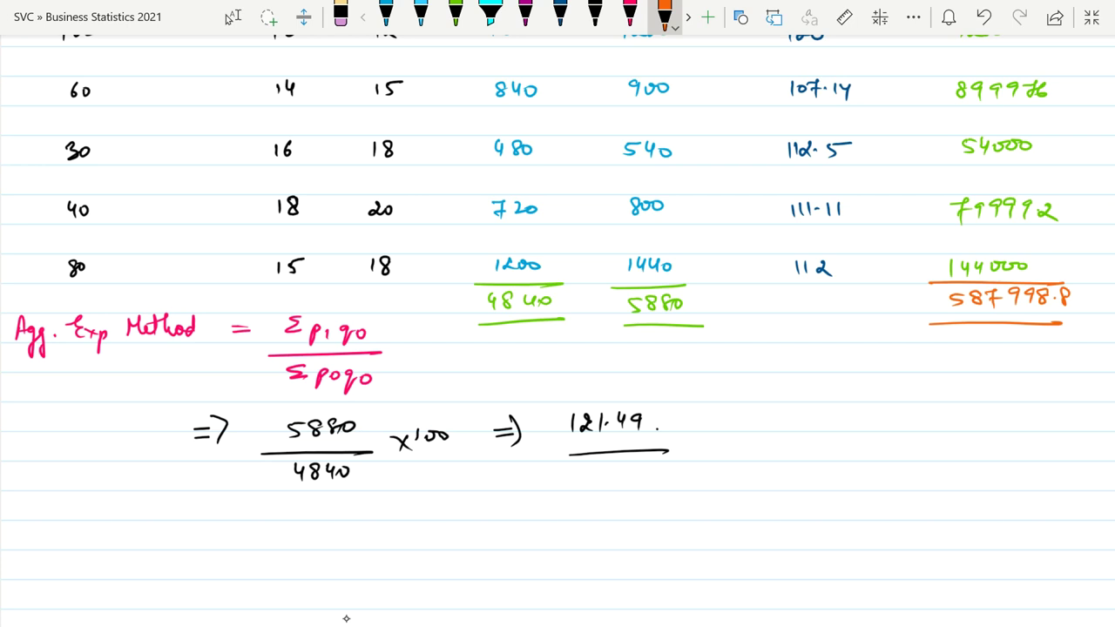
pyautogui.scroll(-3, 346, 619)
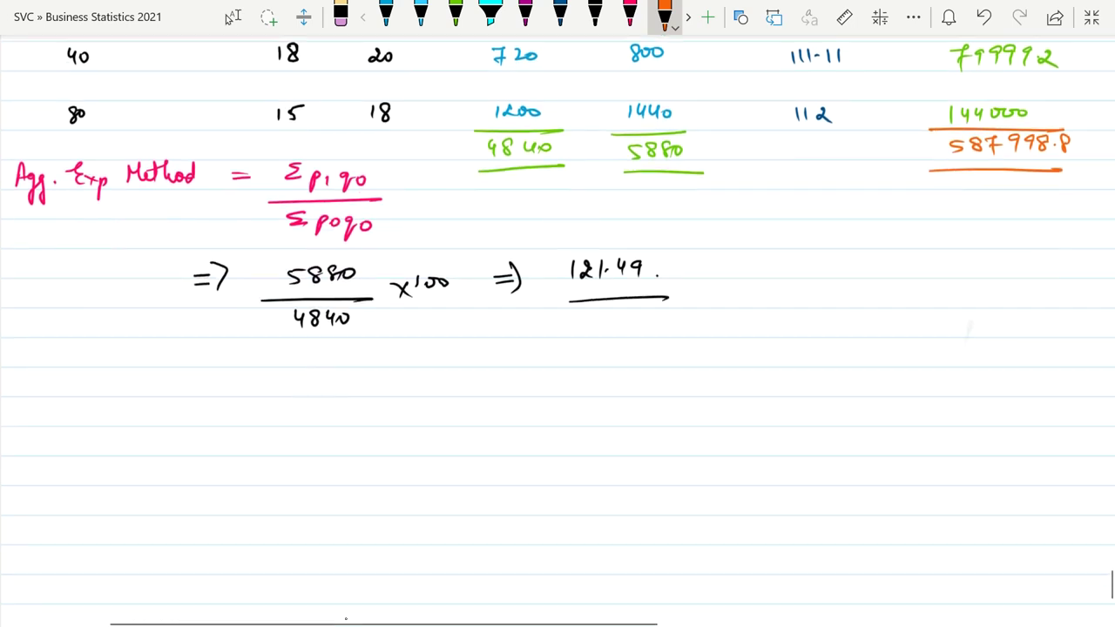
pyautogui.hscroll(-3, 346, 618)
# Write 'Family Budget Method ⇒ ΣWP/ΣW =' in orange ink
pyautogui.click(664, 15)
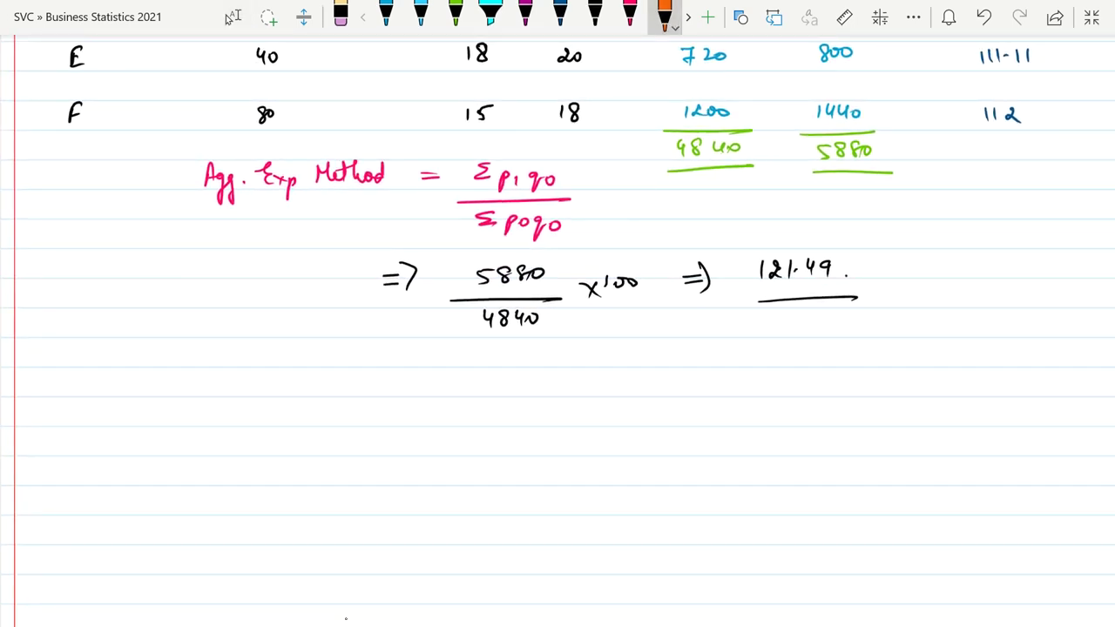
pyautogui.moveTo(175, 370)
pyautogui.mouseDown()
pyautogui.moveTo(169, 394)
pyautogui.moveTo(214, 377)
pyautogui.moveTo(218, 415)
pyautogui.mouseUp()
pyautogui.click(184, 383)
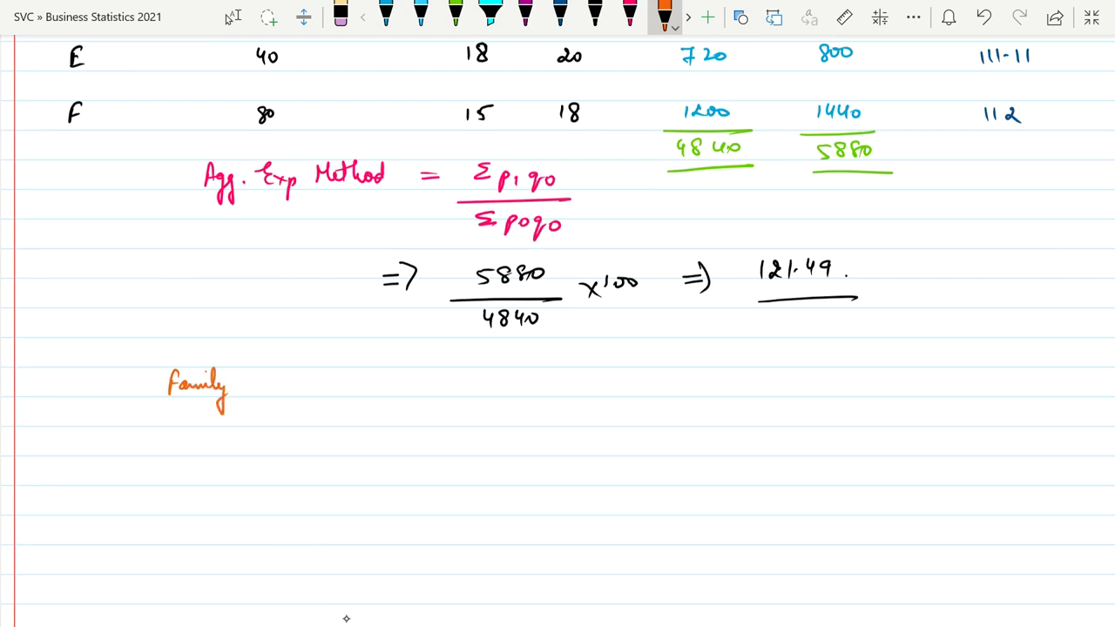
pyautogui.moveTo(251, 375)
pyautogui.mouseDown()
pyautogui.moveTo(249, 390)
pyautogui.moveTo(295, 389)
pyautogui.moveTo(288, 415)
pyautogui.moveTo(326, 375)
pyautogui.moveTo(344, 390)
pyautogui.moveTo(366, 375)
pyautogui.moveTo(377, 387)
pyautogui.mouseUp()
pyautogui.moveTo(383, 370); pyautogui.dragTo(400, 389)
pyautogui.moveTo(402, 383); pyautogui.dragTo(479, 377)
pyautogui.moveTo(455, 385)
pyautogui.mouseDown()
pyautogui.moveTo(474, 385)
pyautogui.moveTo(472, 399)
pyautogui.mouseUp()
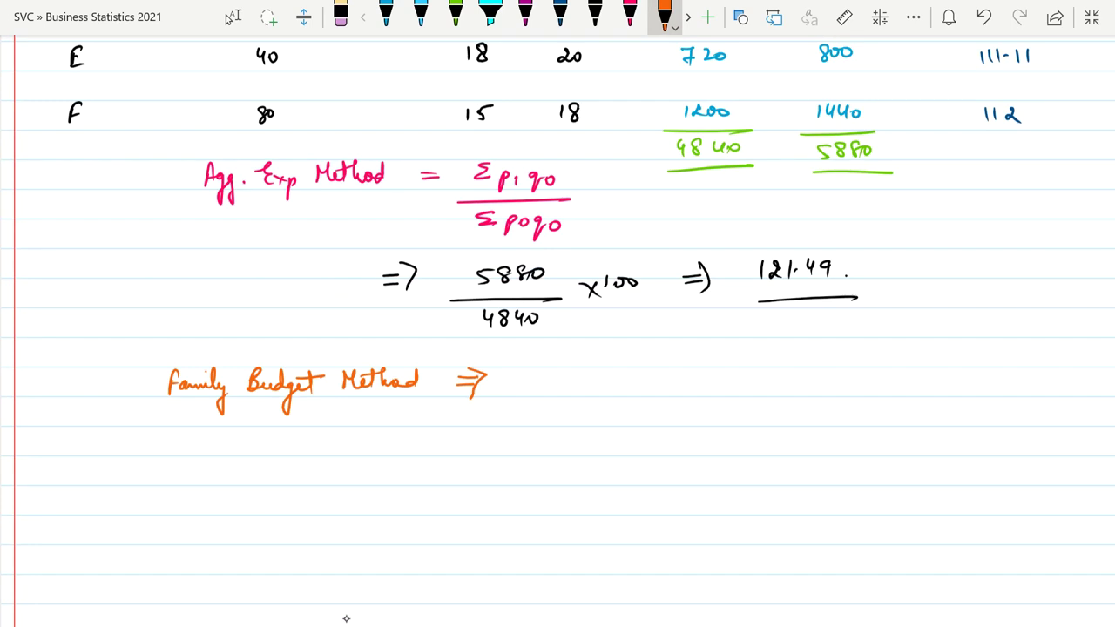
pyautogui.moveTo(568, 371)
pyautogui.mouseDown()
pyautogui.moveTo(569, 387)
pyautogui.moveTo(608, 378)
pyautogui.mouseUp()
pyautogui.moveTo(532, 398)
pyautogui.mouseDown()
pyautogui.moveTo(613, 396)
pyautogui.moveTo(573, 422)
pyautogui.moveTo(600, 408)
pyautogui.mouseUp()
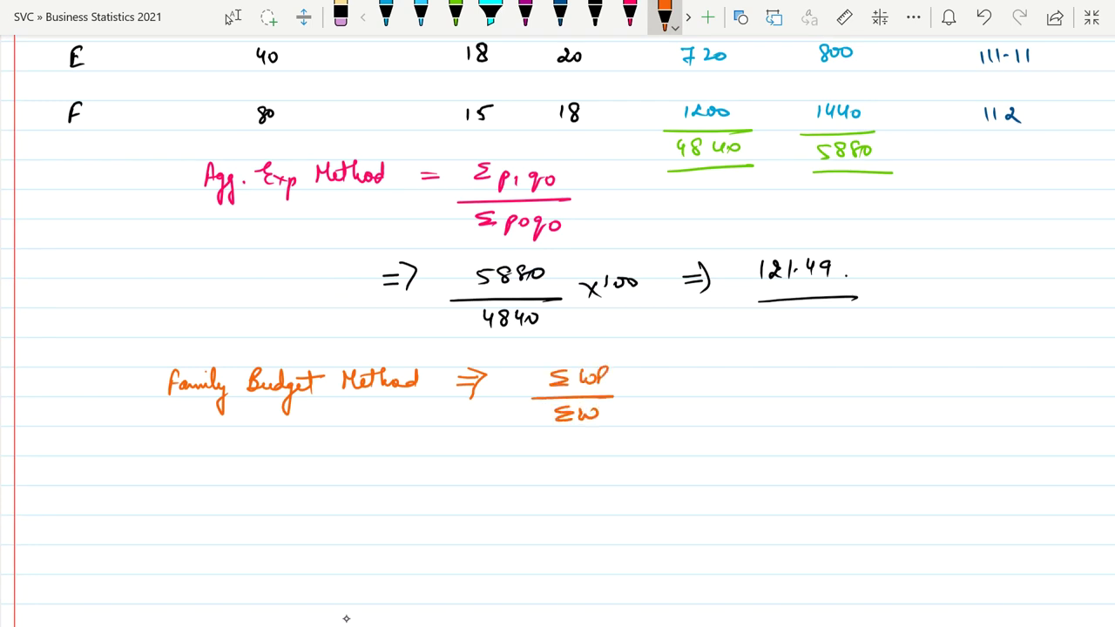
pyautogui.moveTo(657, 388); pyautogui.dragTo(673, 388)
pyautogui.moveTo(657, 396)
pyautogui.mouseDown()
pyautogui.moveTo(725, 388)
pyautogui.moveTo(738, 373)
pyautogui.mouseUp()
# Write the fraction 587998.8/4840, undoing a mistaken denominator stroke
pyautogui.moveTo(754, 371); pyautogui.dragTo(751, 388)
pyautogui.moveTo(764, 371)
pyautogui.mouseDown()
pyautogui.moveTo(777, 369)
pyautogui.moveTo(769, 389)
pyautogui.moveTo(800, 376)
pyautogui.moveTo(797, 387)
pyautogui.mouseUp()
pyautogui.moveTo(814, 371)
pyautogui.mouseDown()
pyautogui.moveTo(810, 387)
pyautogui.moveTo(833, 373)
pyautogui.moveTo(825, 385)
pyautogui.mouseUp()
pyautogui.click(837, 382)
pyautogui.moveTo(854, 369); pyautogui.dragTo(849, 387)
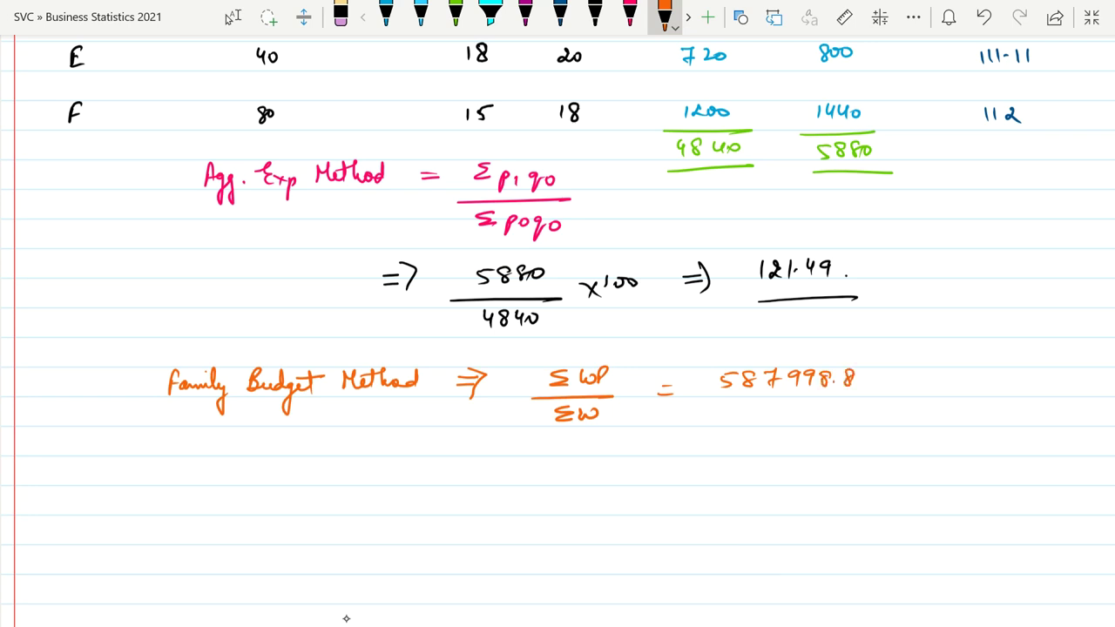
pyautogui.moveTo(711, 402); pyautogui.dragTo(894, 404)
pyautogui.moveTo(767, 415)
pyautogui.mouseDown()
pyautogui.moveTo(763, 427)
pyautogui.moveTo(784, 413)
pyautogui.mouseUp()
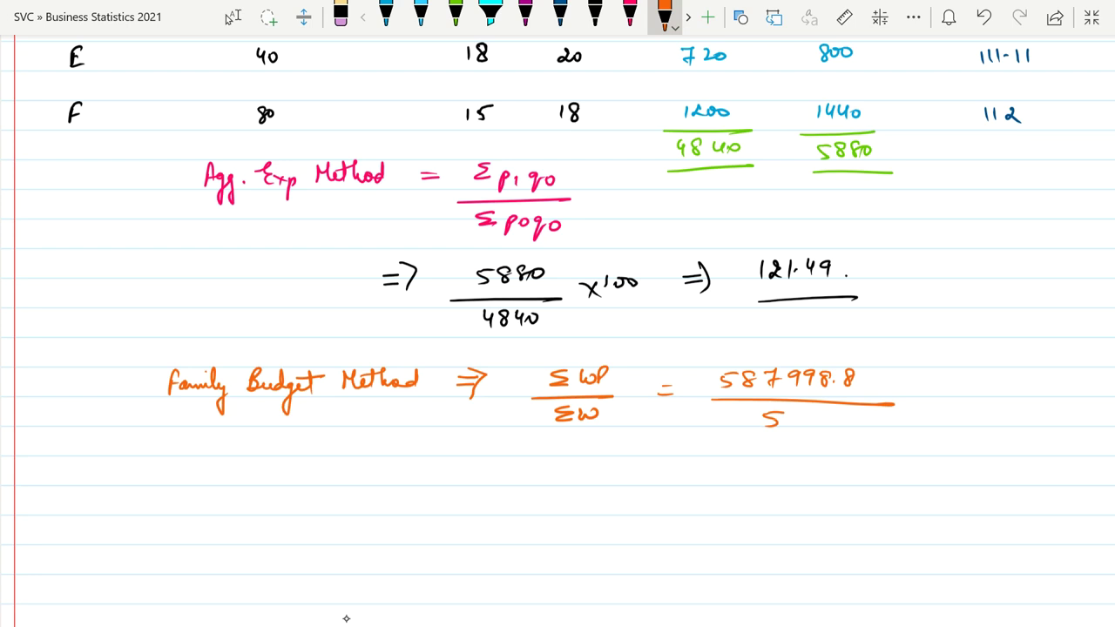
pyautogui.click(490, 16)
pyautogui.hotkey('ctrl', 'z')
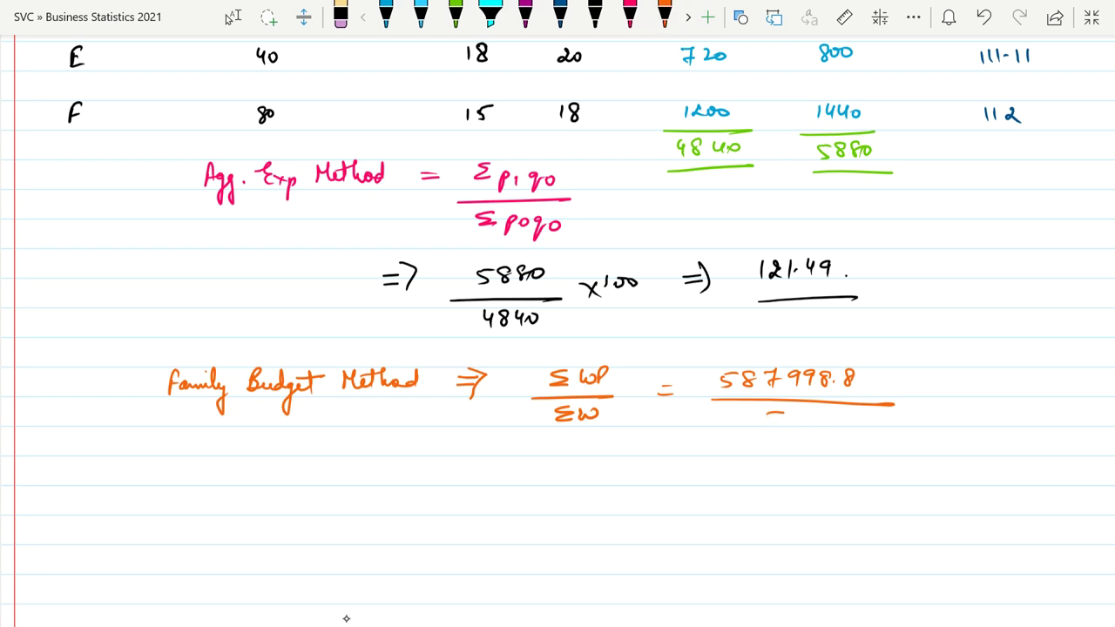
pyautogui.hotkey('ctrl', 'z')
pyautogui.click(664, 16)
pyautogui.moveTo(763, 411)
pyautogui.mouseDown()
pyautogui.moveTo(770, 425)
pyautogui.moveTo(803, 425)
pyautogui.mouseUp()
pyautogui.moveTo(814, 413); pyautogui.dragTo(822, 419)
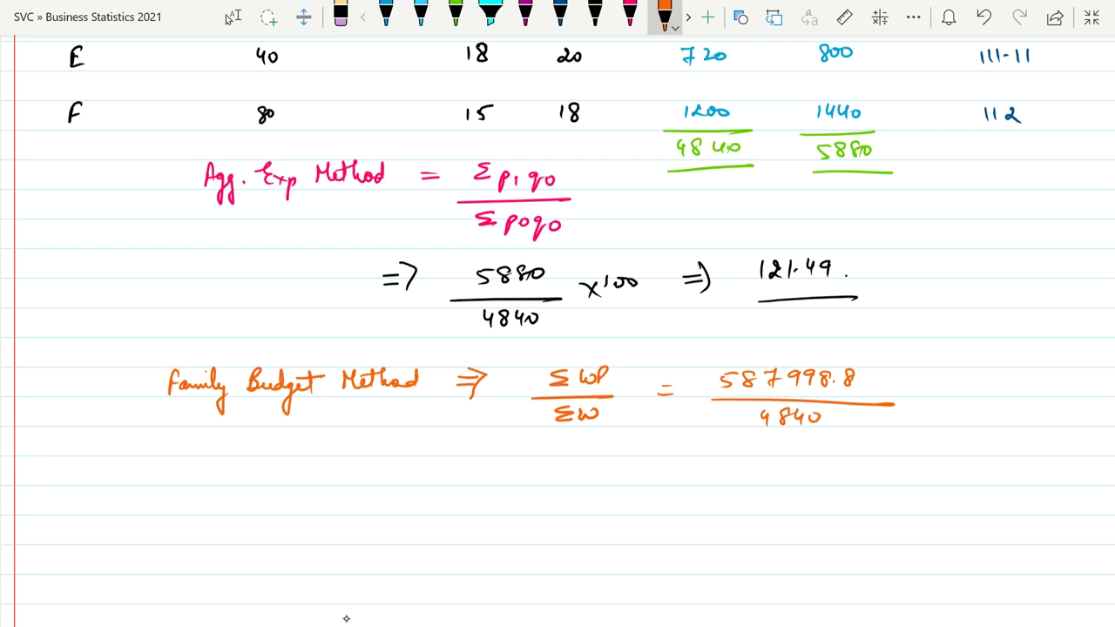
# Finish with ⇒ 121.49 underlined, then go back to the question PDF
pyautogui.moveTo(925, 379)
pyautogui.mouseDown()
pyautogui.moveTo(942, 377)
pyautogui.moveTo(942, 389)
pyautogui.mouseUp()
pyautogui.moveTo(936, 369); pyautogui.dragTo(935, 397)
pyautogui.moveTo(988, 370)
pyautogui.mouseDown()
pyautogui.moveTo(986, 388)
pyautogui.moveTo(1040, 396)
pyautogui.mouseUp()
pyautogui.click(1026, 373)
pyautogui.moveTo(989, 408); pyautogui.dragTo(1068, 408)
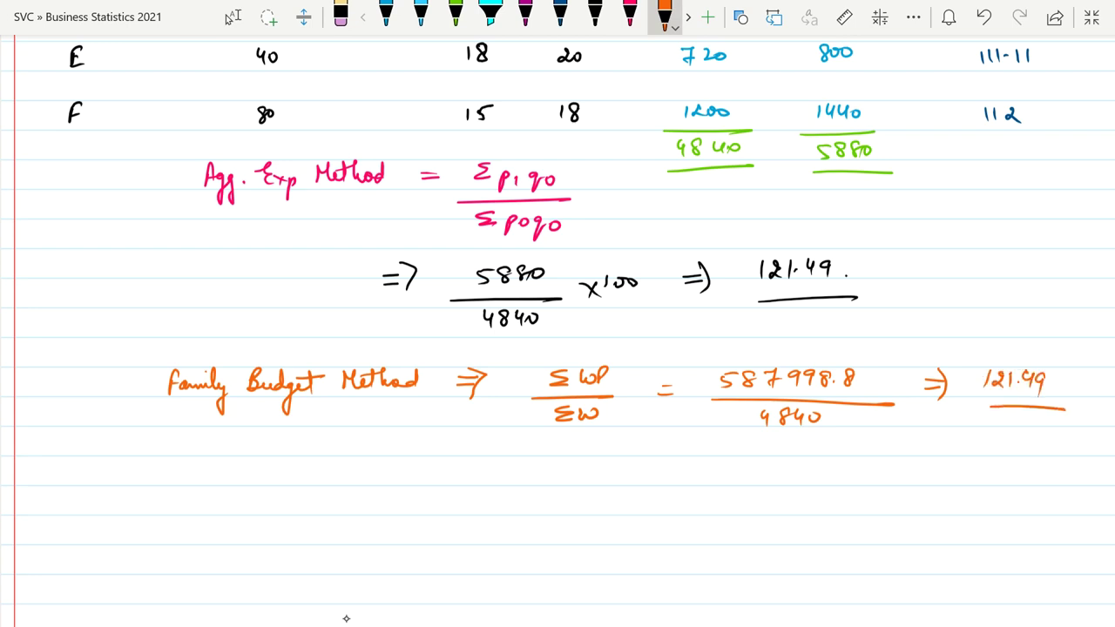
pyautogui.scroll(1, 557, 349)
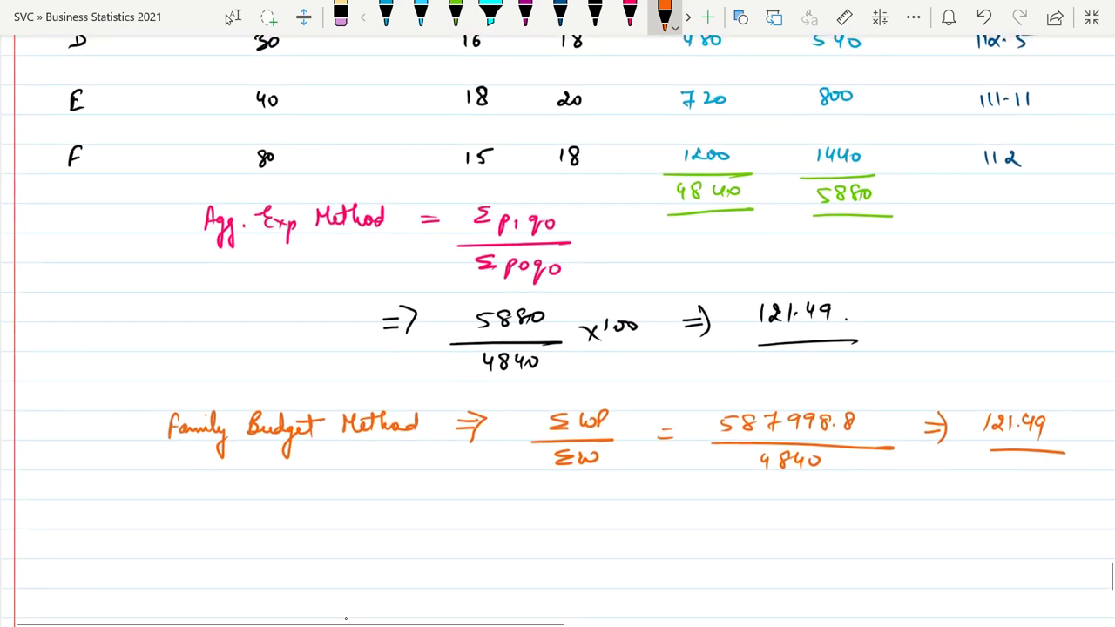
pyautogui.click(234, 18)
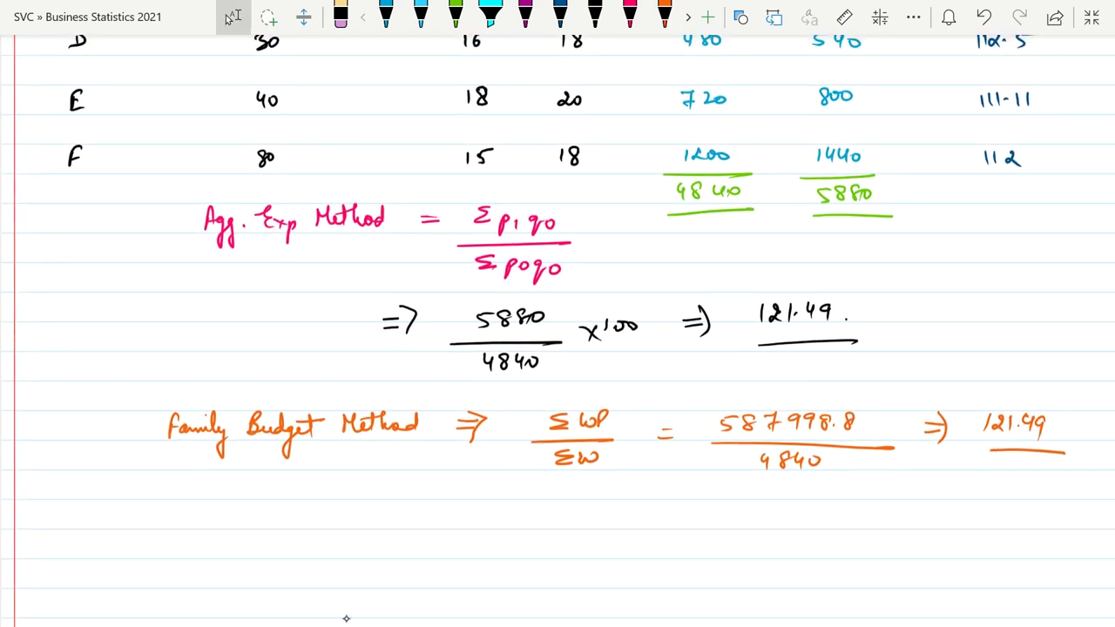
pyautogui.click(400, 609)
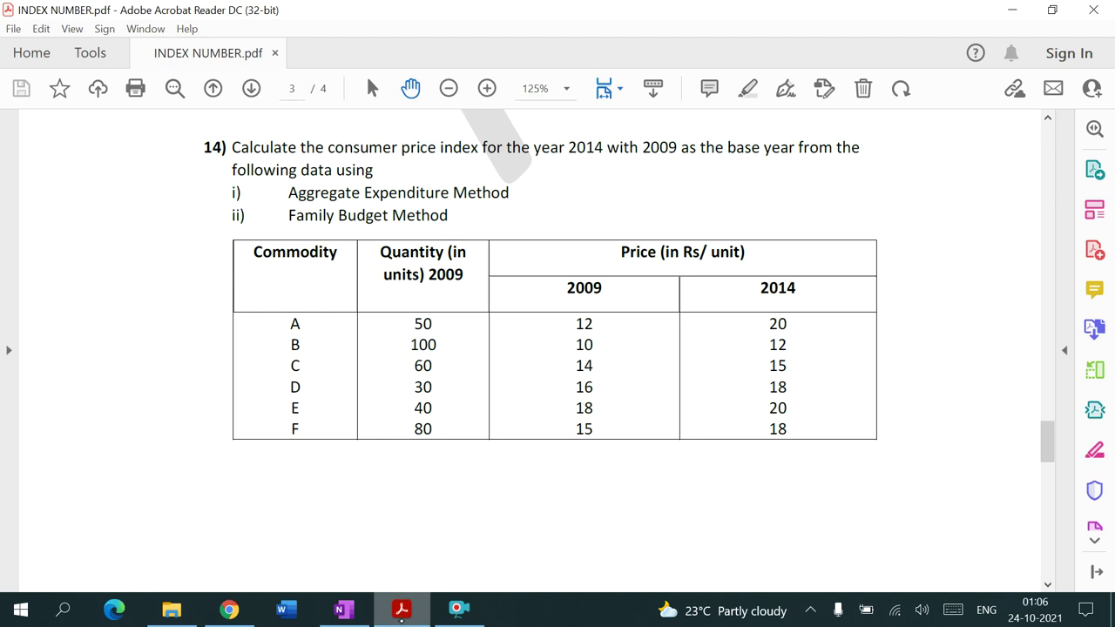
# Scroll down to question 15's 2018–2019 price and weight table on page 4
pyautogui.scroll(-10, 538, 349)
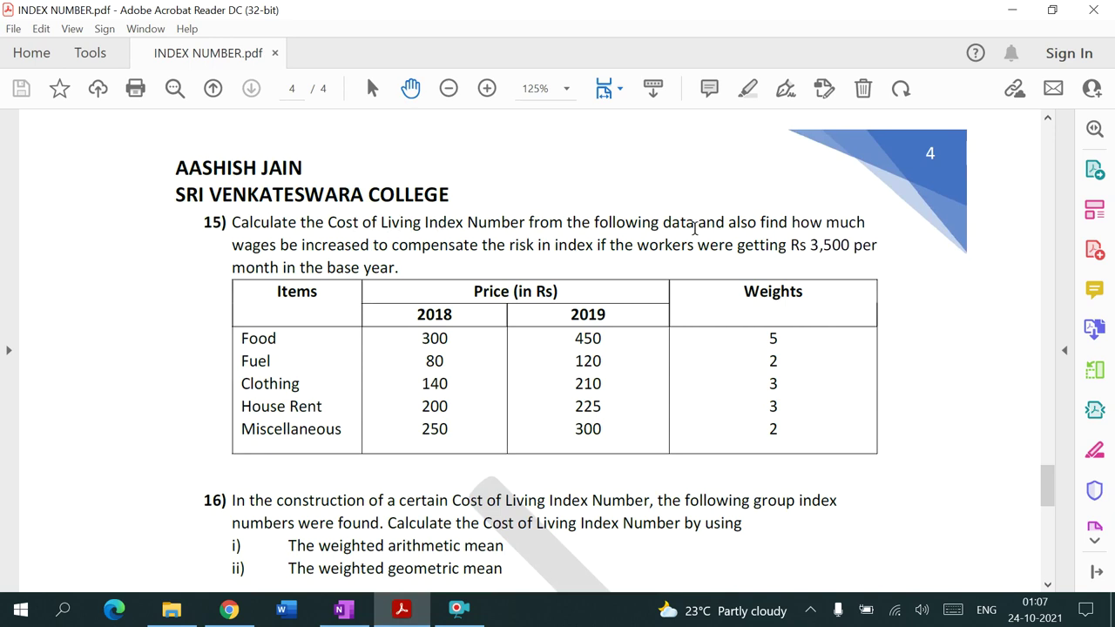
pyautogui.scroll(-1, 695, 226)
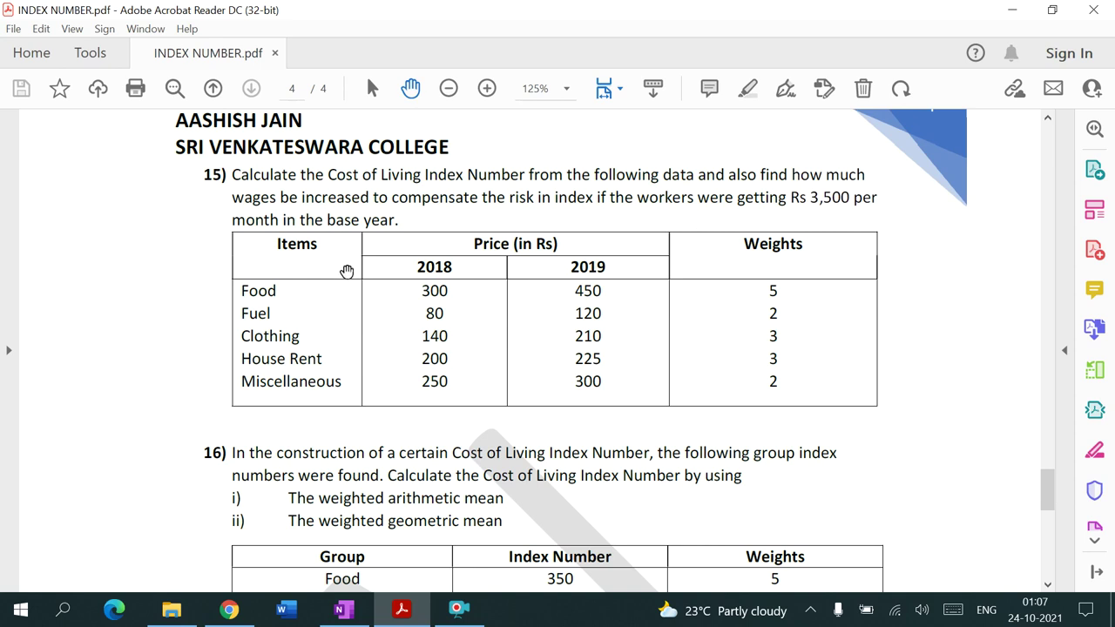
pyautogui.doubleClick(435, 198)
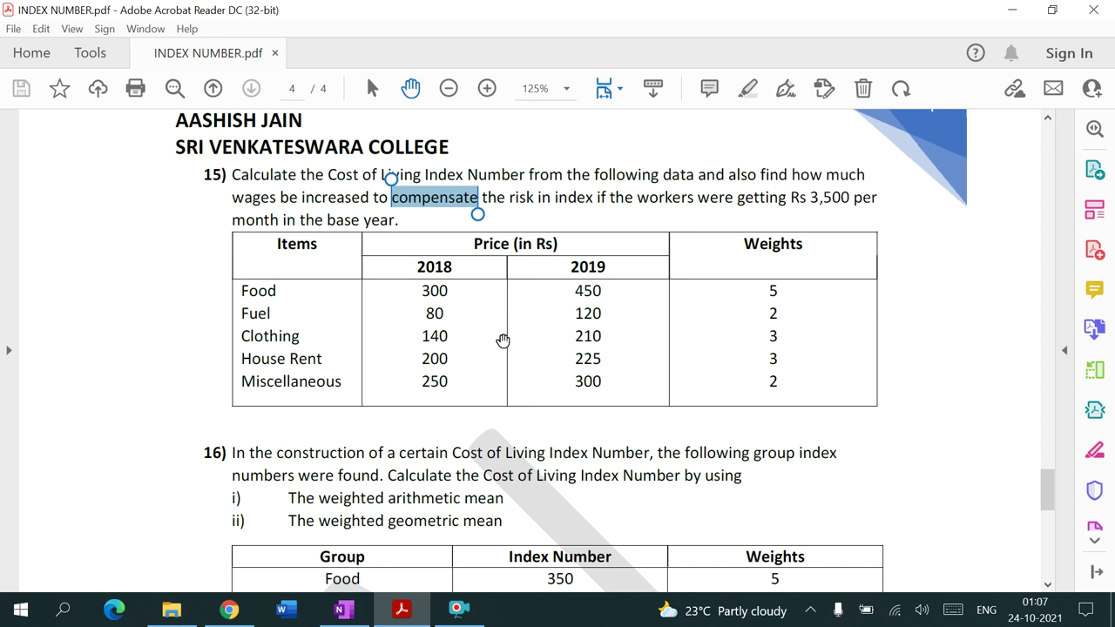
pyautogui.click(475, 338)
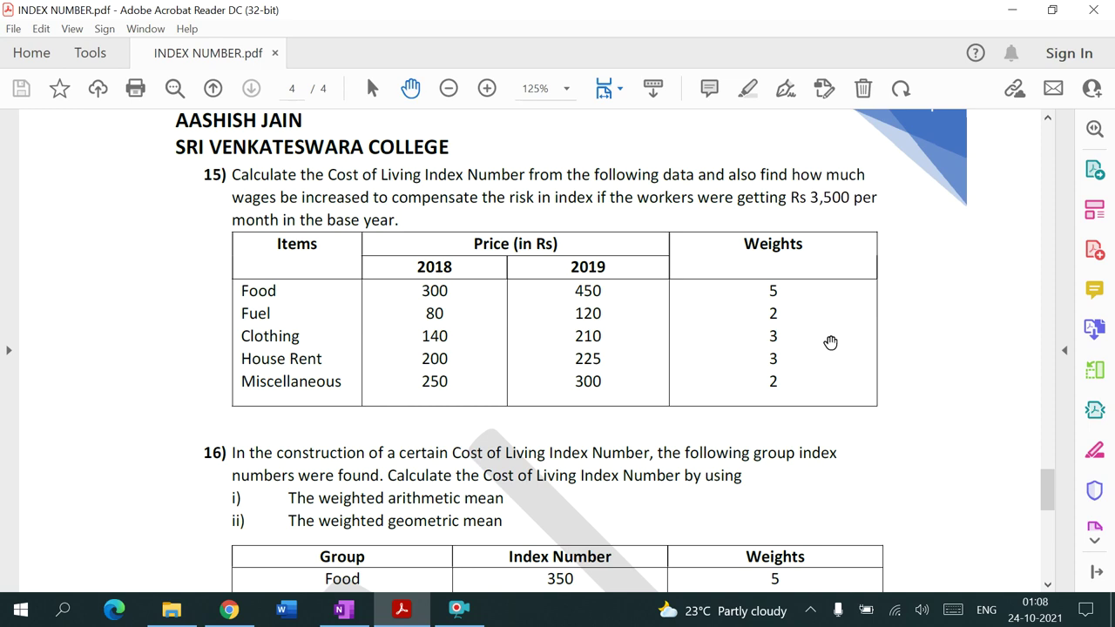
# Label question 15 and write index 138.5 with its 38.5% rise in blue
pyautogui.click(343, 610)
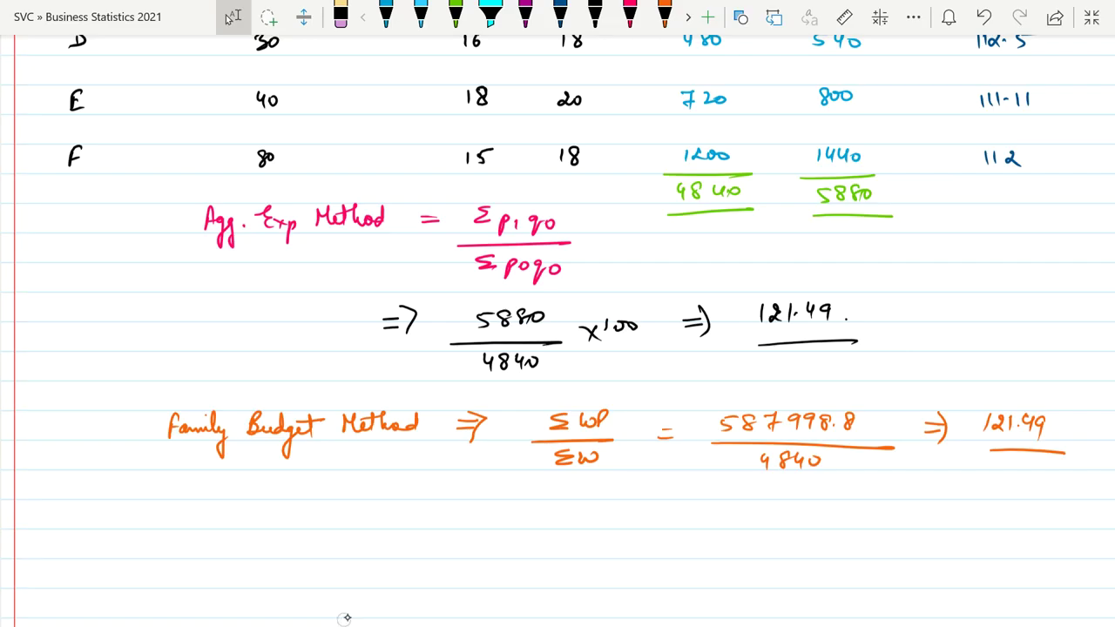
pyautogui.scroll(-3, 347, 617)
pyautogui.click(665, 13)
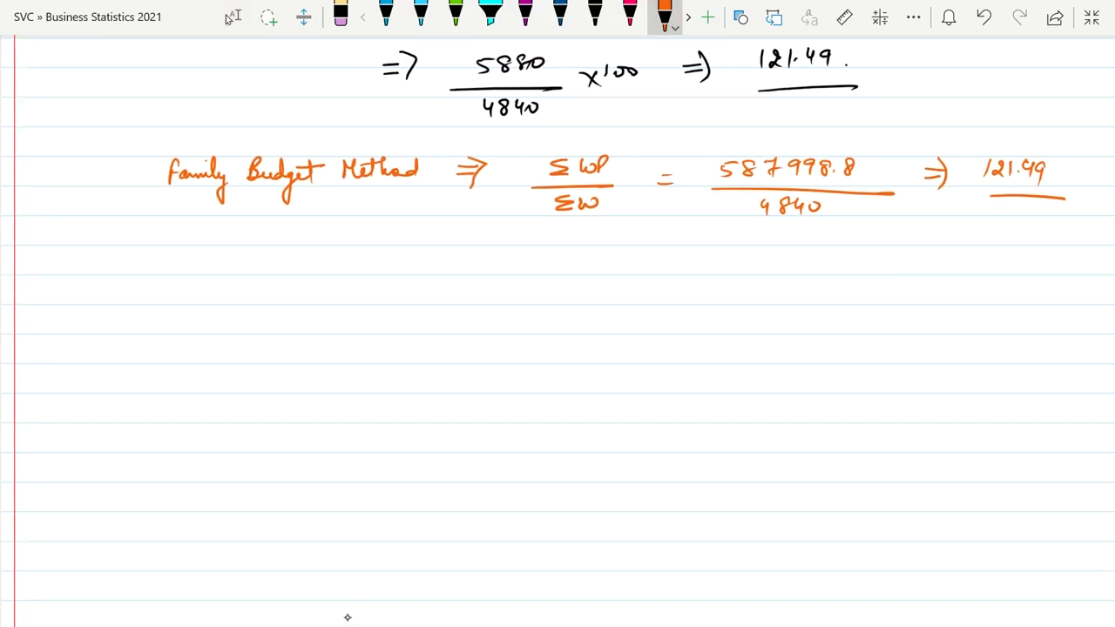
pyautogui.moveTo(27, 284)
pyautogui.mouseDown()
pyautogui.moveTo(37, 298)
pyautogui.moveTo(45, 270)
pyautogui.mouseUp()
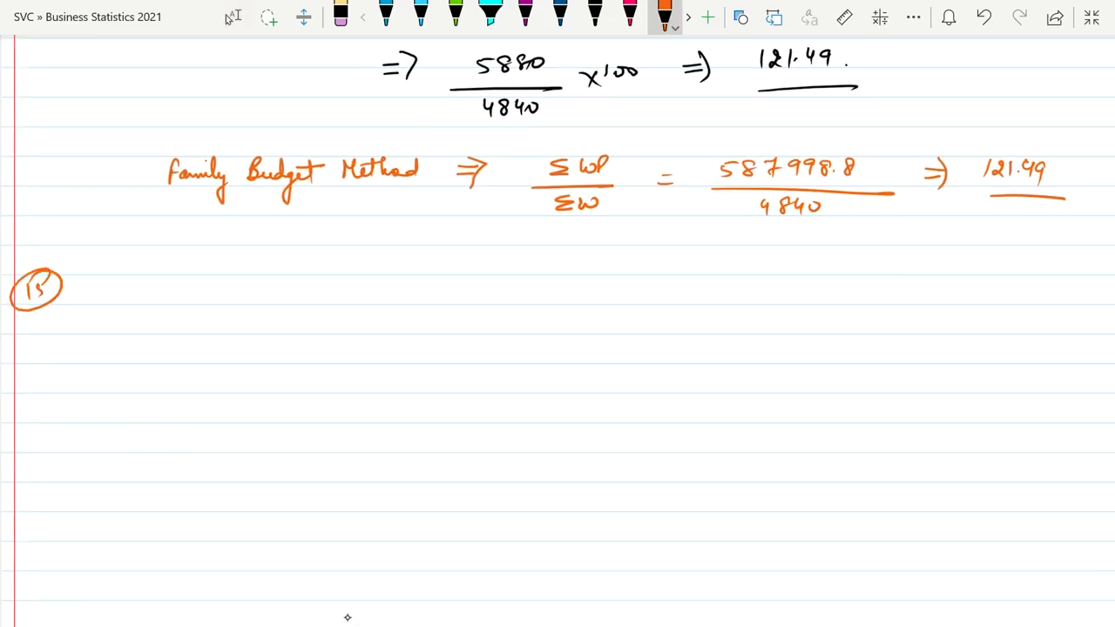
pyautogui.click(231, 17)
pyautogui.click(386, 13)
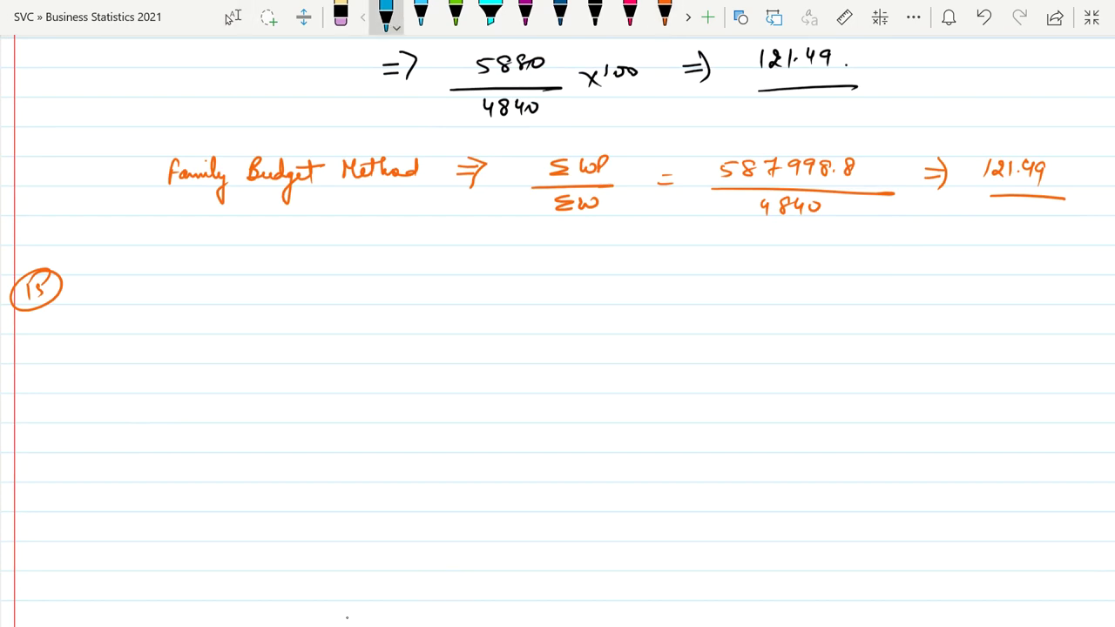
pyautogui.moveTo(219, 281)
pyautogui.mouseDown()
pyautogui.moveTo(225, 298)
pyautogui.moveTo(240, 282)
pyautogui.moveTo(261, 296)
pyautogui.moveTo(281, 278)
pyautogui.mouseUp()
pyautogui.click(252, 290)
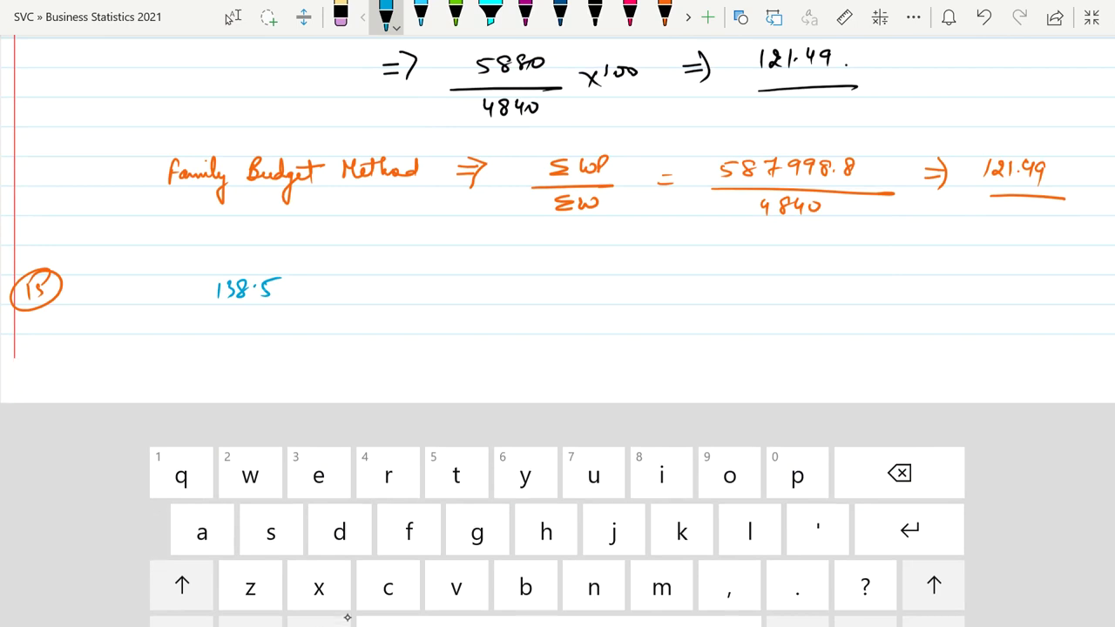
pyautogui.moveTo(312, 318)
pyautogui.mouseDown()
pyautogui.moveTo(315, 333)
pyautogui.moveTo(373, 335)
pyautogui.moveTo(361, 332)
pyautogui.mouseUp()
pyautogui.click(350, 326)
pyautogui.moveTo(361, 321); pyautogui.dragTo(373, 316)
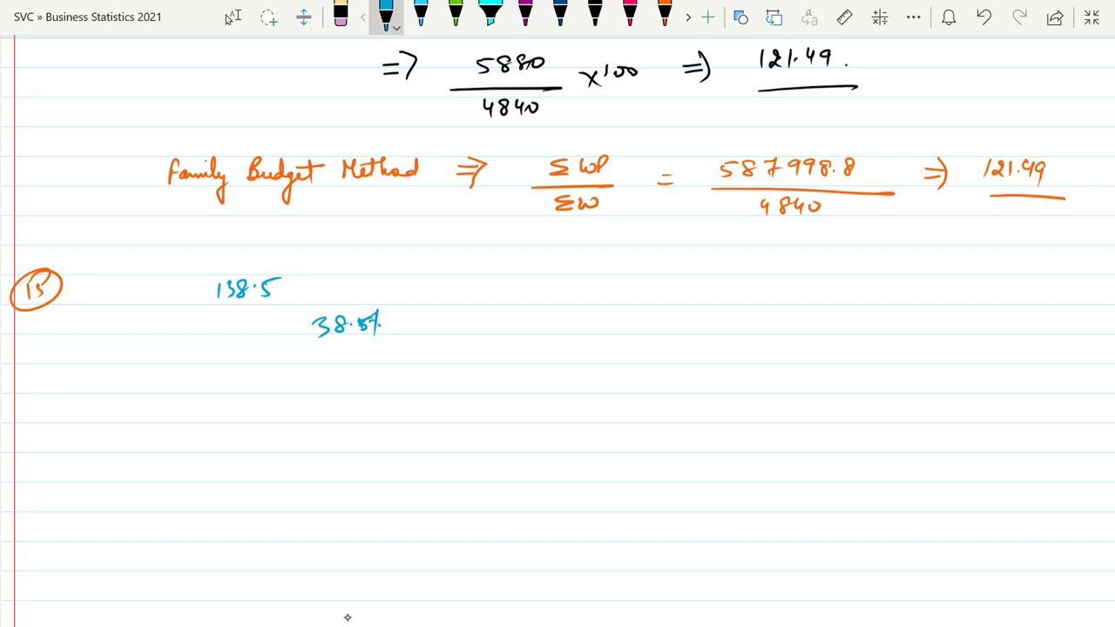
# In black ink, write 3500 + 38.5% ⇒ 4,847.5 and underline the result
pyautogui.click(595, 16)
pyautogui.moveTo(267, 376)
pyautogui.mouseDown()
pyautogui.moveTo(268, 389)
pyautogui.moveTo(292, 388)
pyautogui.moveTo(300, 374)
pyautogui.mouseUp()
pyautogui.moveTo(300, 377); pyautogui.dragTo(370, 376)
pyautogui.moveTo(358, 371)
pyautogui.mouseDown()
pyautogui.moveTo(359, 388)
pyautogui.moveTo(424, 384)
pyautogui.moveTo(442, 368)
pyautogui.mouseUp()
pyautogui.moveTo(443, 360)
pyautogui.mouseDown()
pyautogui.moveTo(439, 387)
pyautogui.moveTo(517, 373)
pyautogui.mouseUp()
pyautogui.moveTo(500, 383)
pyautogui.mouseDown()
pyautogui.moveTo(516, 382)
pyautogui.moveTo(512, 397)
pyautogui.mouseUp()
pyautogui.moveTo(585, 367); pyautogui.dragTo(584, 383)
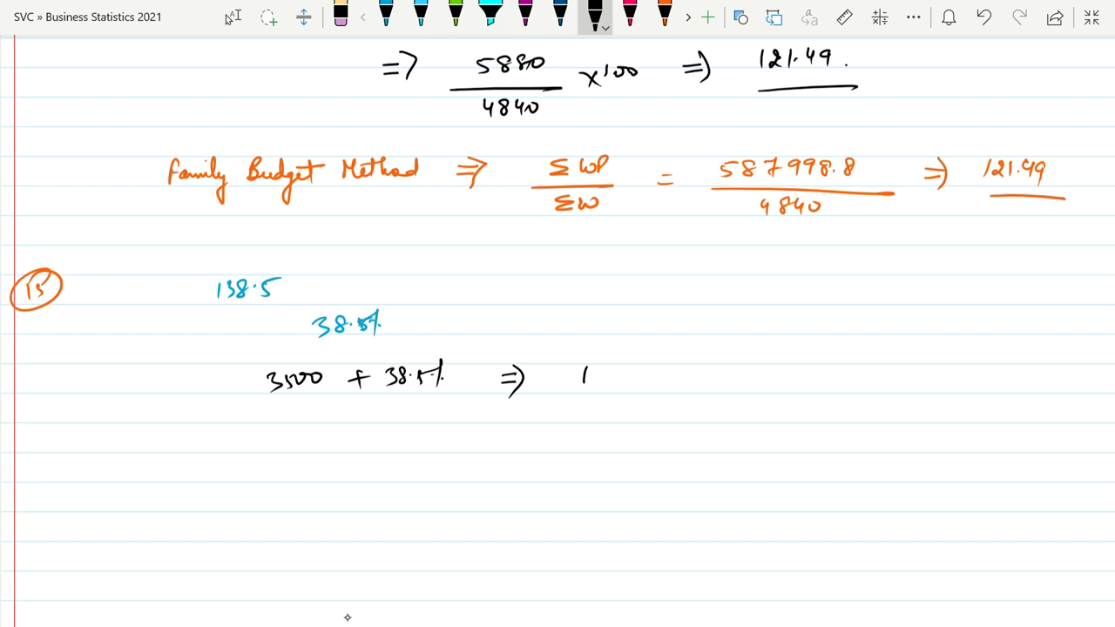
pyautogui.moveTo(578, 367); pyautogui.dragTo(596, 388)
pyautogui.moveTo(618, 370)
pyautogui.mouseDown()
pyautogui.moveTo(615, 385)
pyautogui.moveTo(634, 376)
pyautogui.mouseUp()
pyautogui.moveTo(631, 371)
pyautogui.mouseDown()
pyautogui.moveTo(631, 383)
pyautogui.moveTo(673, 385)
pyautogui.mouseUp()
pyautogui.click(668, 378)
pyautogui.moveTo(672, 370); pyautogui.dragTo(695, 371)
pyautogui.moveTo(619, 401); pyautogui.dragTo(697, 399)
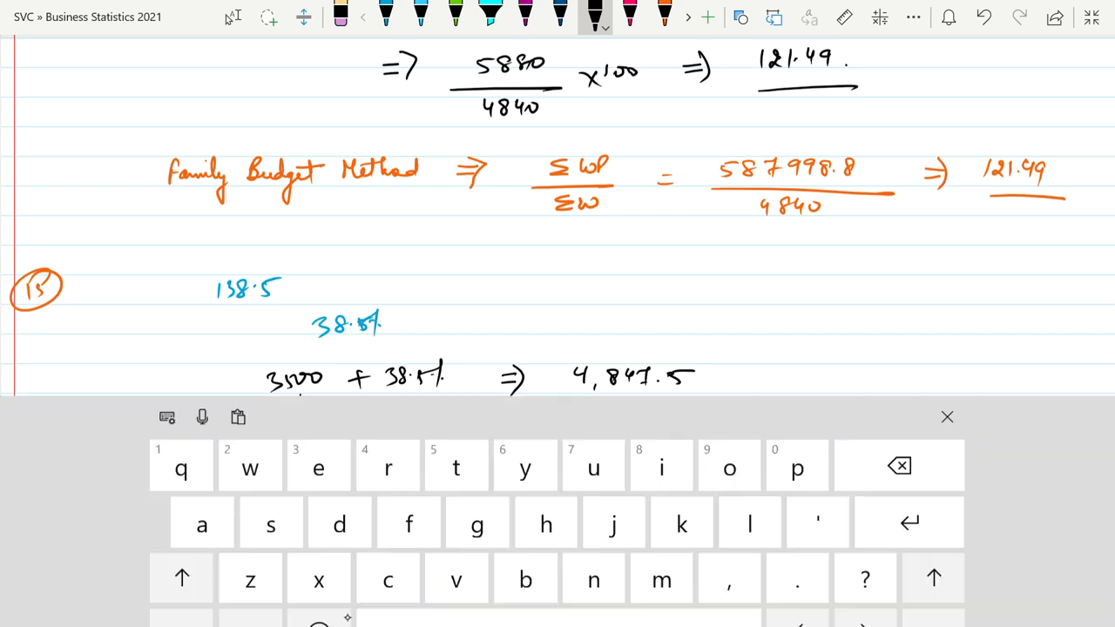
# Bracket 3500 to 4,847.5, write the 1,347.5 increase beneath, and return to the PDF
pyautogui.scroll(-2, 557, 349)
pyautogui.moveTo(298, 277); pyautogui.dragTo(640, 302)
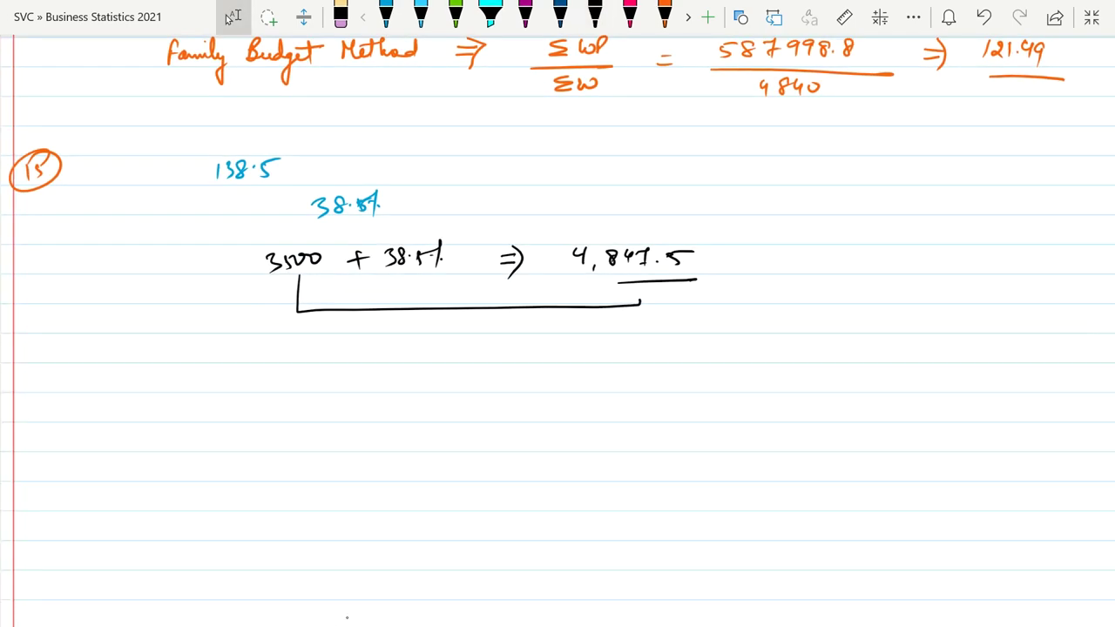
pyautogui.moveTo(572, 339)
pyautogui.mouseDown()
pyautogui.moveTo(572, 353)
pyautogui.moveTo(611, 339)
pyautogui.moveTo(600, 352)
pyautogui.mouseUp()
pyautogui.moveTo(624, 337); pyautogui.dragTo(624, 352)
pyautogui.moveTo(627, 334)
pyautogui.mouseDown()
pyautogui.moveTo(634, 353)
pyautogui.moveTo(643, 345)
pyautogui.mouseUp()
pyautogui.moveTo(648, 347); pyautogui.dragTo(691, 332)
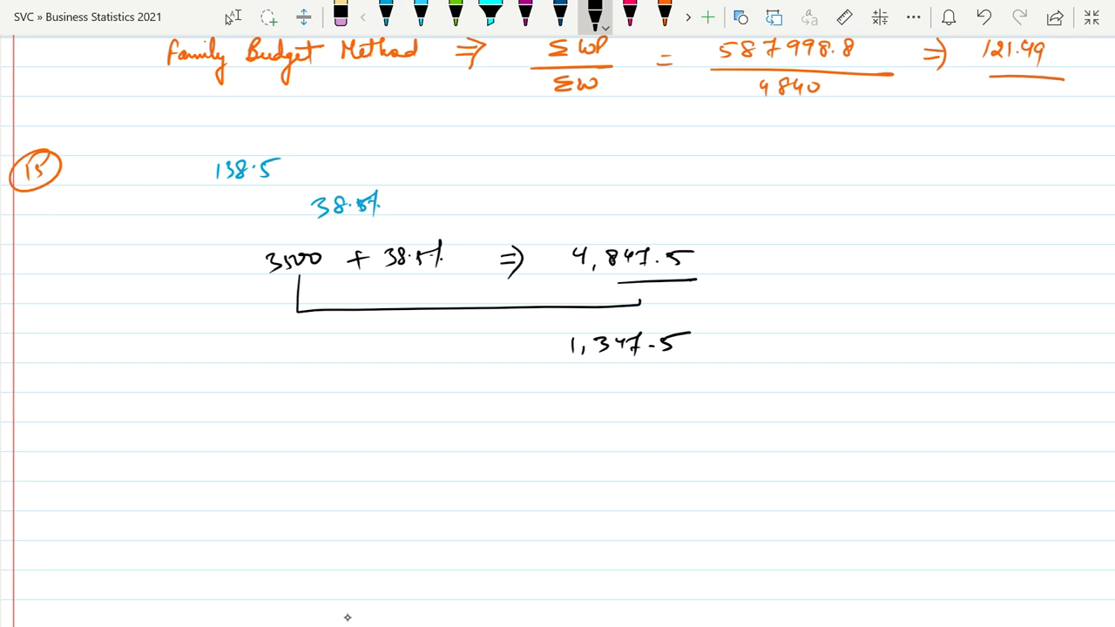
pyautogui.click(402, 610)
# Scroll the PDF through question 16 and 17's tables, then return to OneNote
pyautogui.scroll(-3, 558, 348)
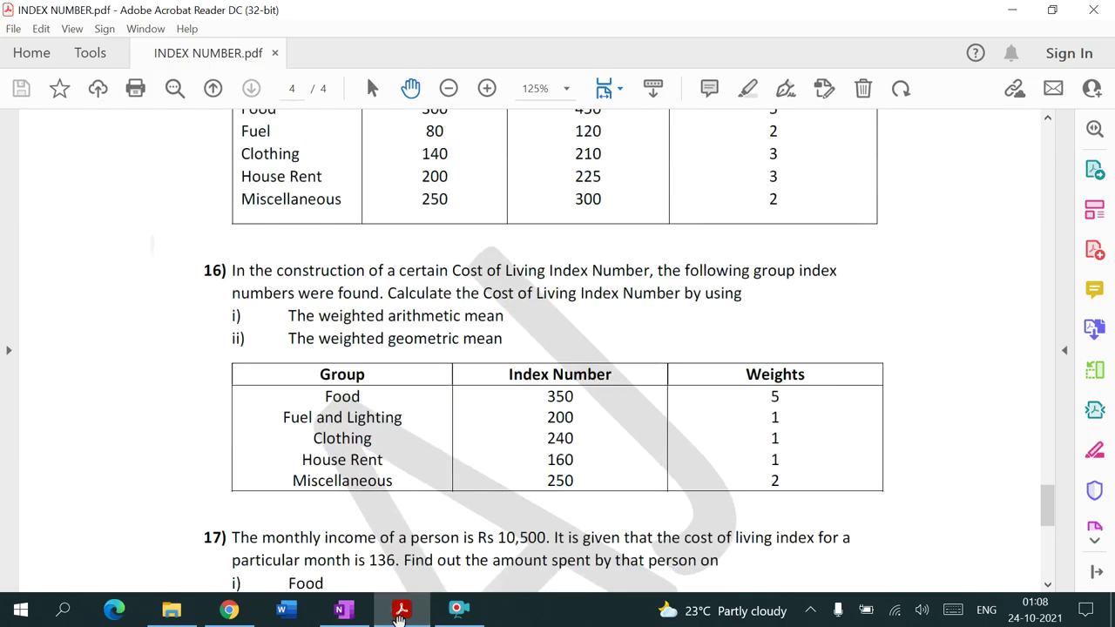
pyautogui.press('Down')
pyautogui.press('Down')
pyautogui.press('Down')
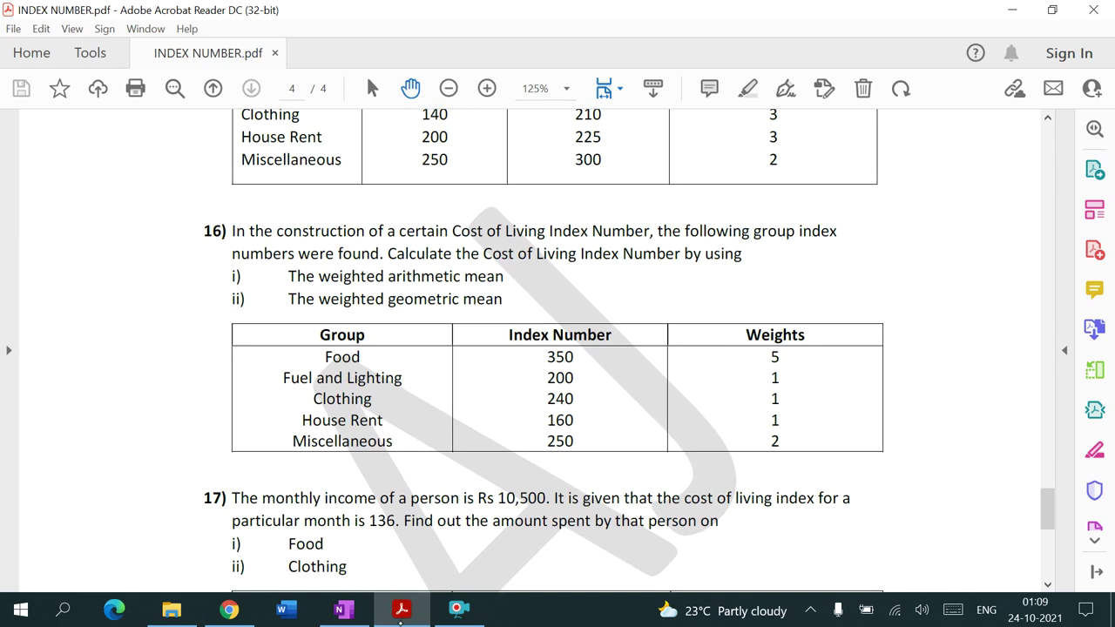
pyautogui.press('Down')
pyautogui.press('Down')
pyautogui.press('Down')
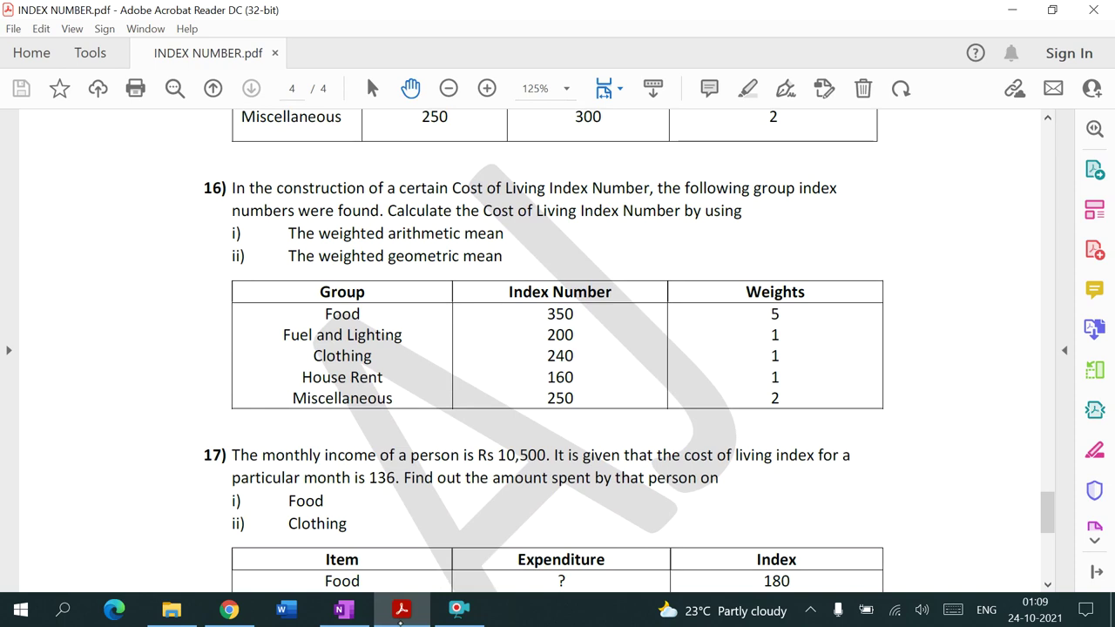
pyautogui.press('Down')
pyautogui.press('Down')
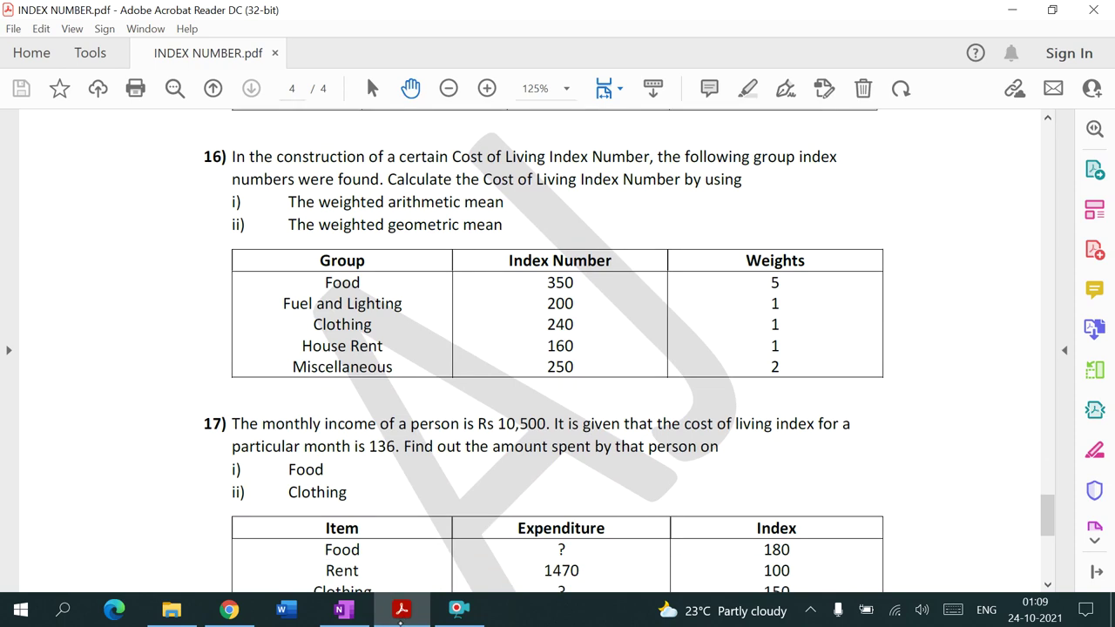
pyautogui.press('Down')
pyautogui.press('Down')
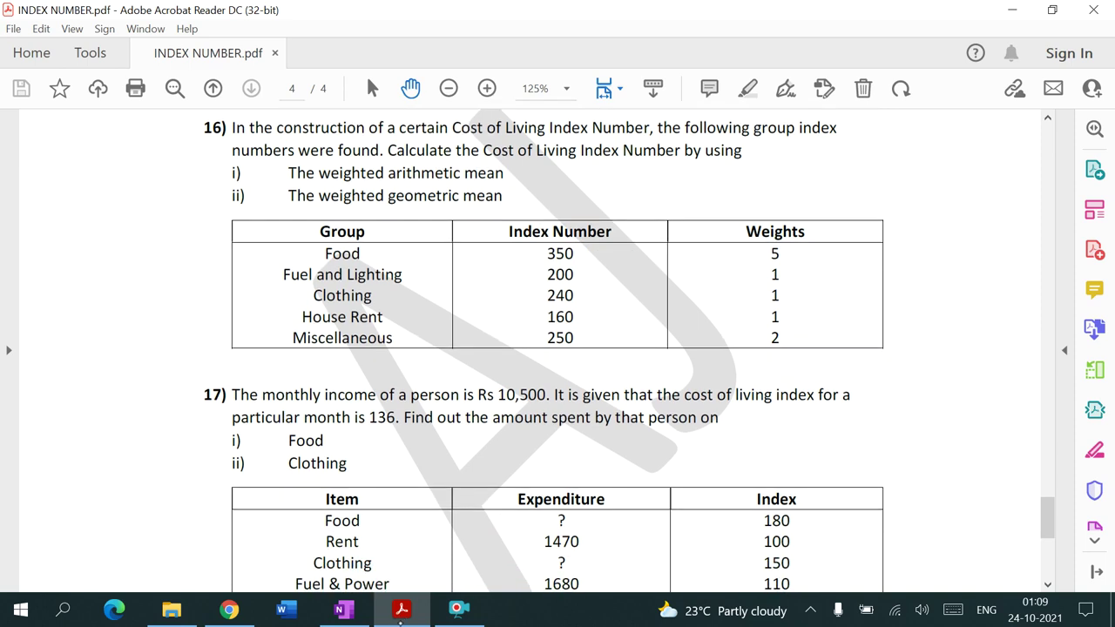
pyautogui.hotkey('alt', 'Tab')
pyautogui.scroll(-3, 558, 331)
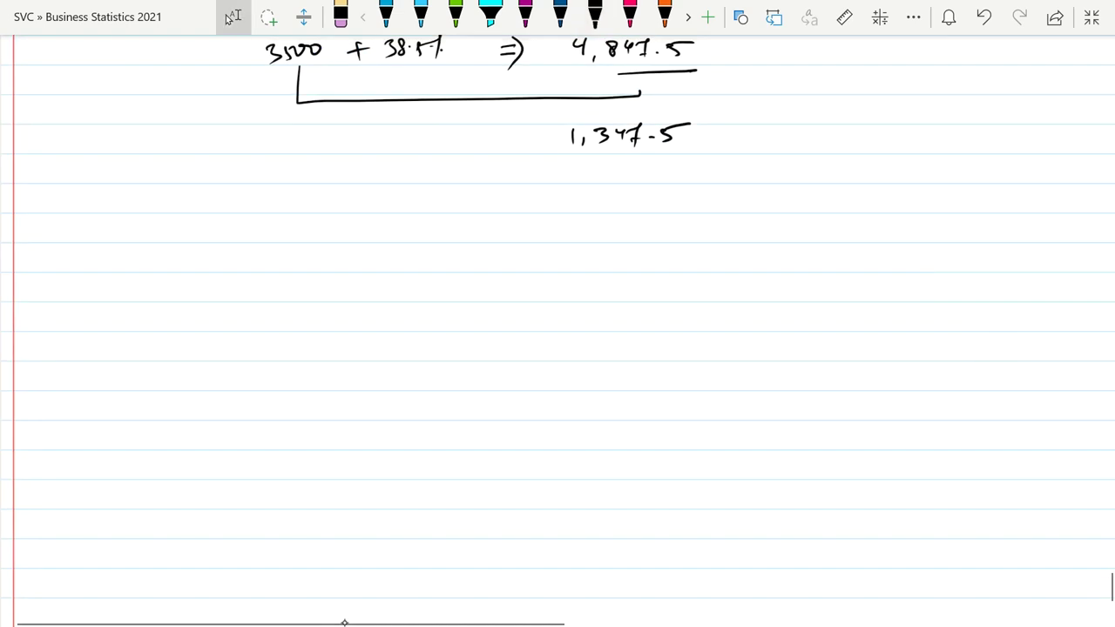
# Write a circled 16 in black ink to start question 16
pyautogui.hotkey('alt', 'd')
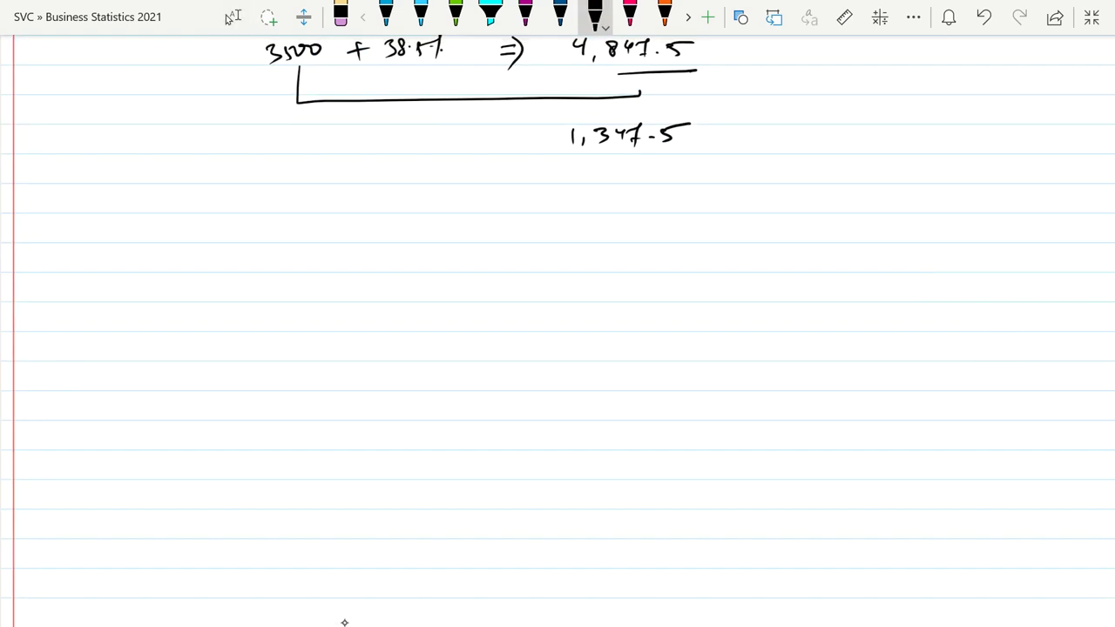
pyautogui.moveTo(378, 294); pyautogui.dragTo(413, 293)
pyautogui.moveTo(25, 193)
pyautogui.mouseDown()
pyautogui.moveTo(25, 210)
pyautogui.moveTo(26, 190)
pyautogui.mouseUp()
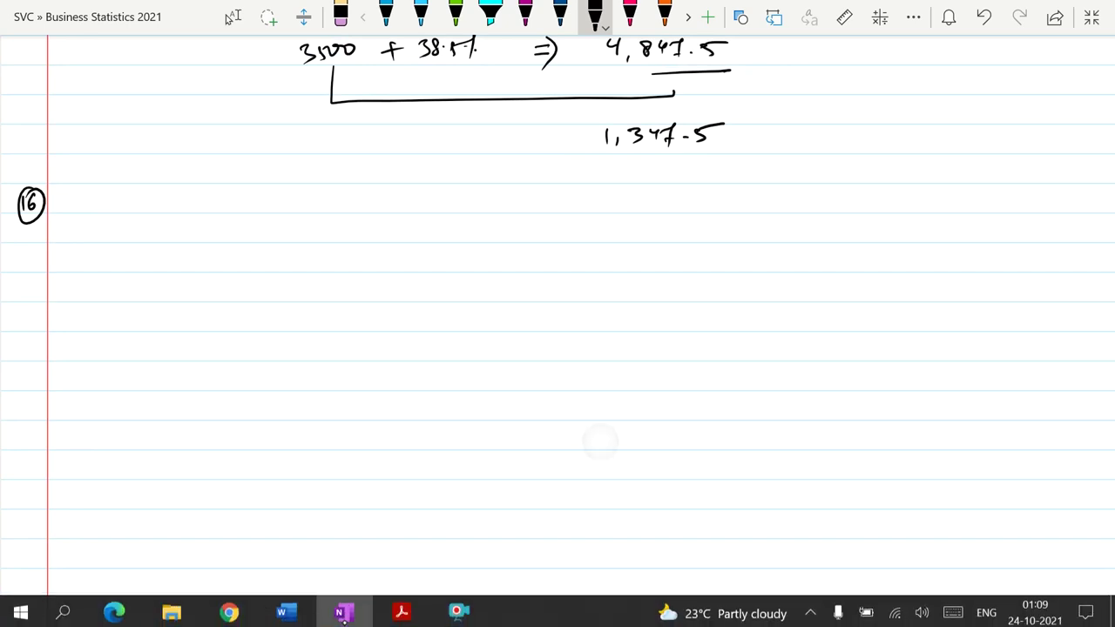
# Check question 16's table in the PDF, then switch to pink ink
pyautogui.click(402, 609)
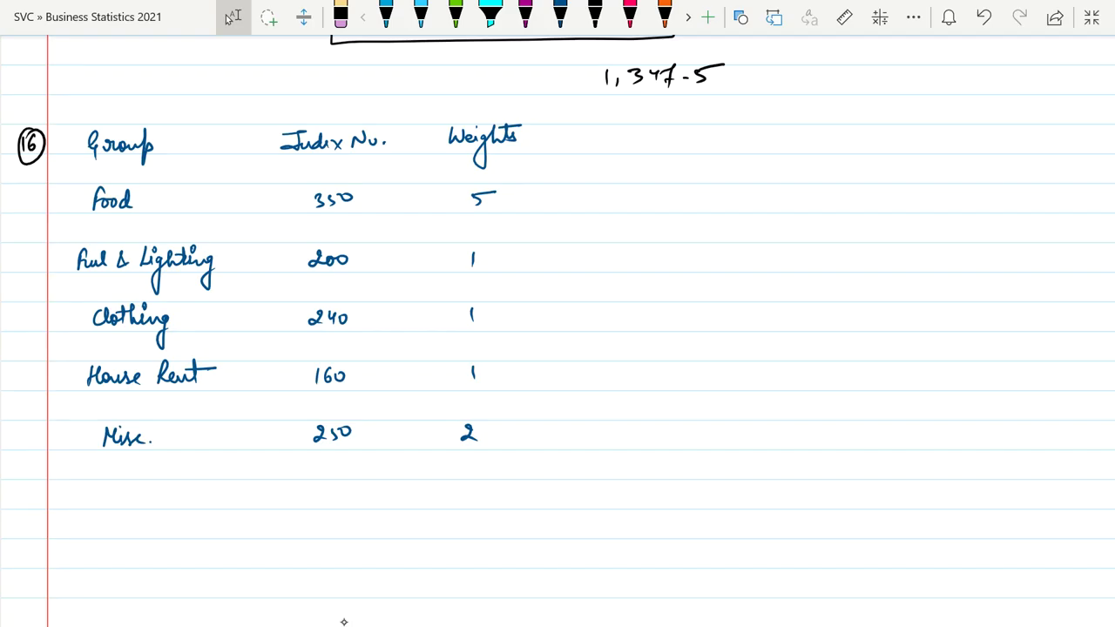
pyautogui.scroll(-1, 557, 349)
pyautogui.scroll(-4, 557, 349)
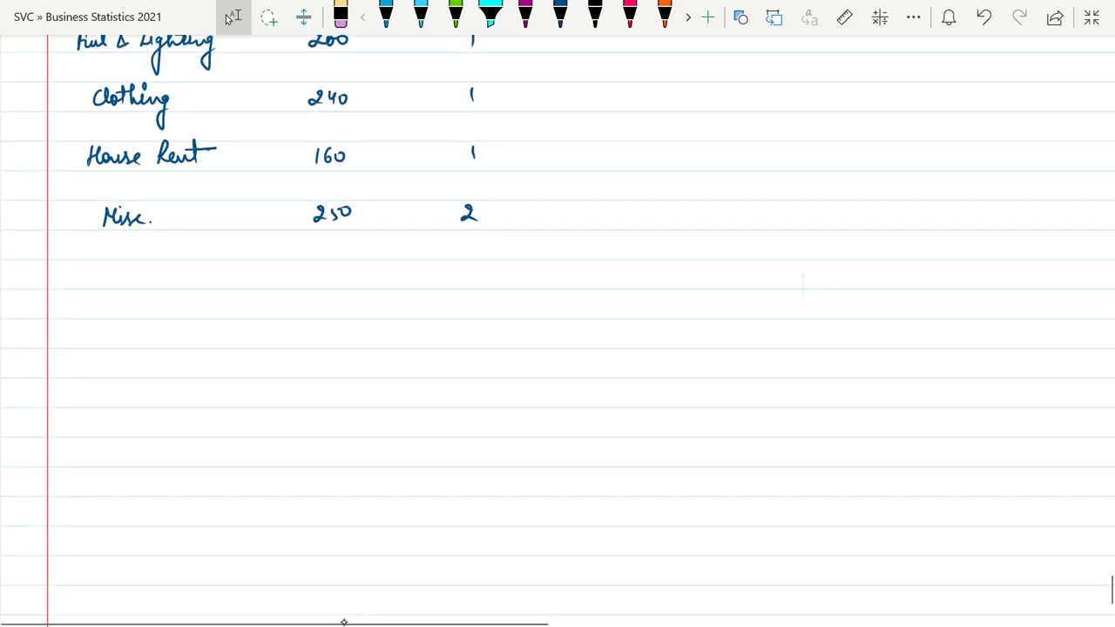
pyautogui.click(630, 15)
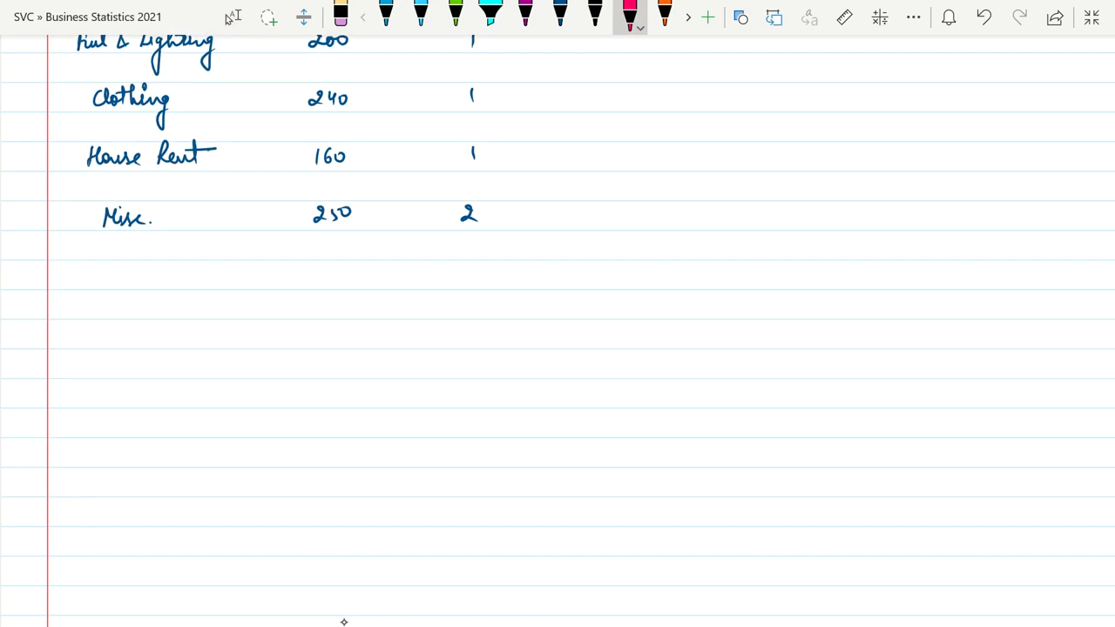
pyautogui.click(232, 17)
pyautogui.click(313, 448)
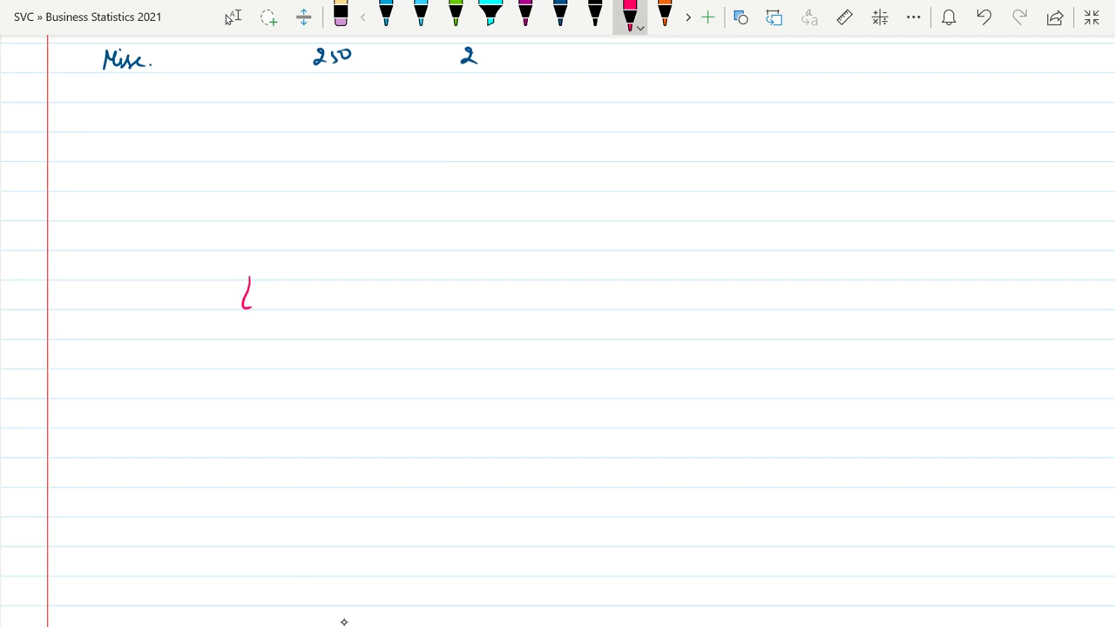
# Undo the stray mark and write CPI = ΣWP/ΣW in pink below the table
pyautogui.hotkey('ctrl', 'z')
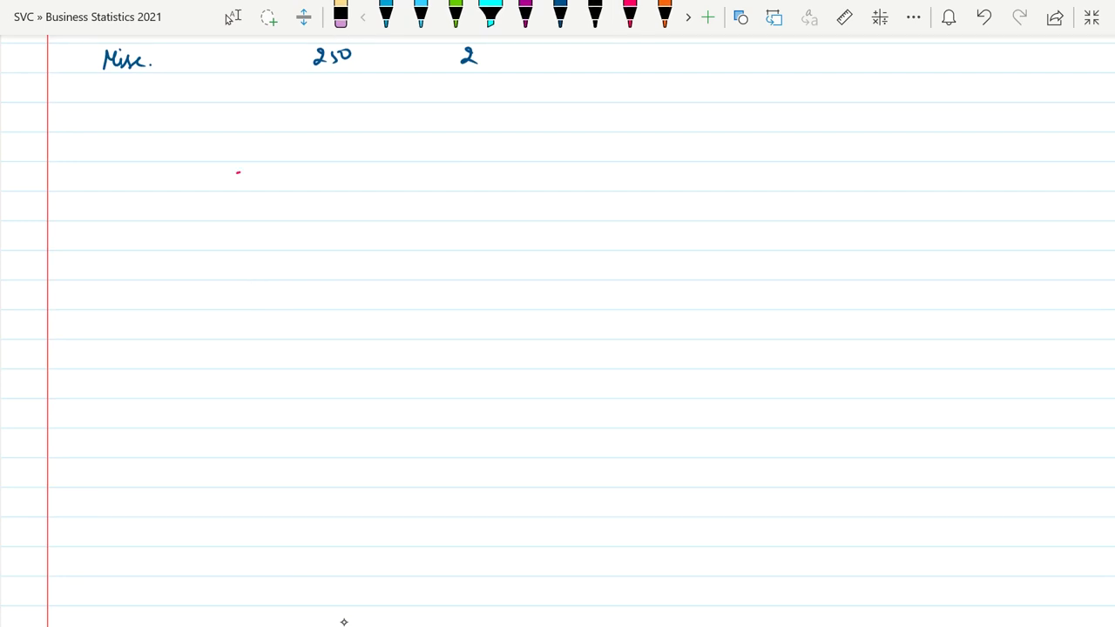
pyautogui.moveTo(240, 171); pyautogui.dragTo(241, 182)
pyautogui.moveTo(249, 169)
pyautogui.mouseDown()
pyautogui.moveTo(266, 182)
pyautogui.moveTo(318, 179)
pyautogui.mouseUp()
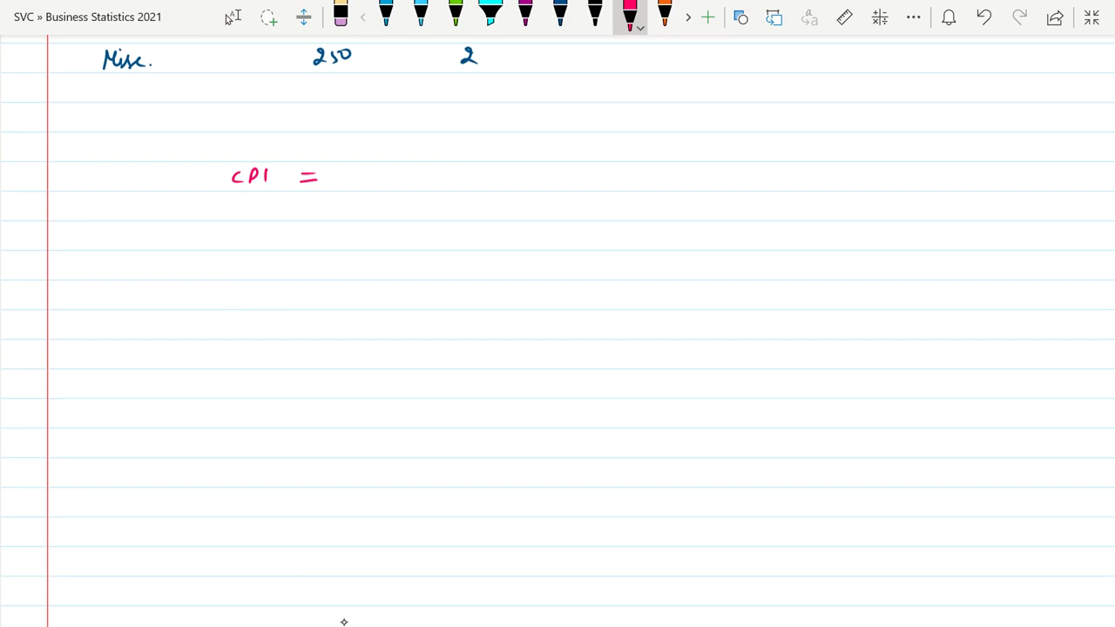
pyautogui.moveTo(383, 168)
pyautogui.mouseDown()
pyautogui.moveTo(371, 169)
pyautogui.moveTo(382, 185)
pyautogui.moveTo(423, 167)
pyautogui.mouseUp()
pyautogui.moveTo(421, 185); pyautogui.dragTo(427, 169)
pyautogui.moveTo(366, 191)
pyautogui.mouseDown()
pyautogui.moveTo(434, 188)
pyautogui.moveTo(402, 213)
pyautogui.moveTo(433, 197)
pyautogui.mouseUp()
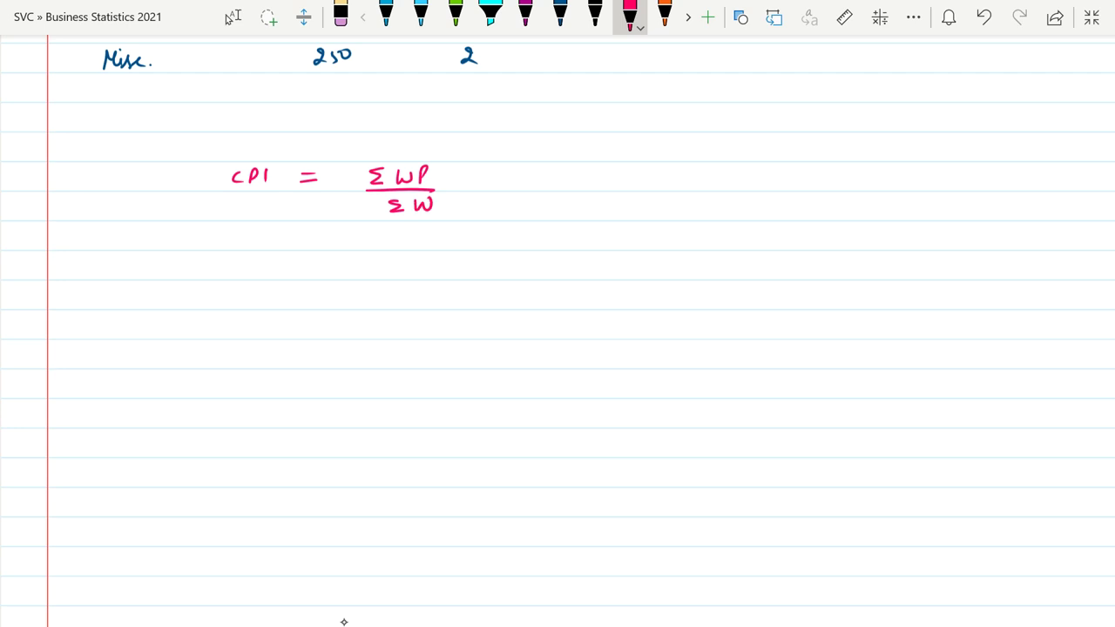
pyautogui.scroll(5, 343, 621)
pyautogui.scroll(2, 343, 622)
pyautogui.scroll(2, 343, 621)
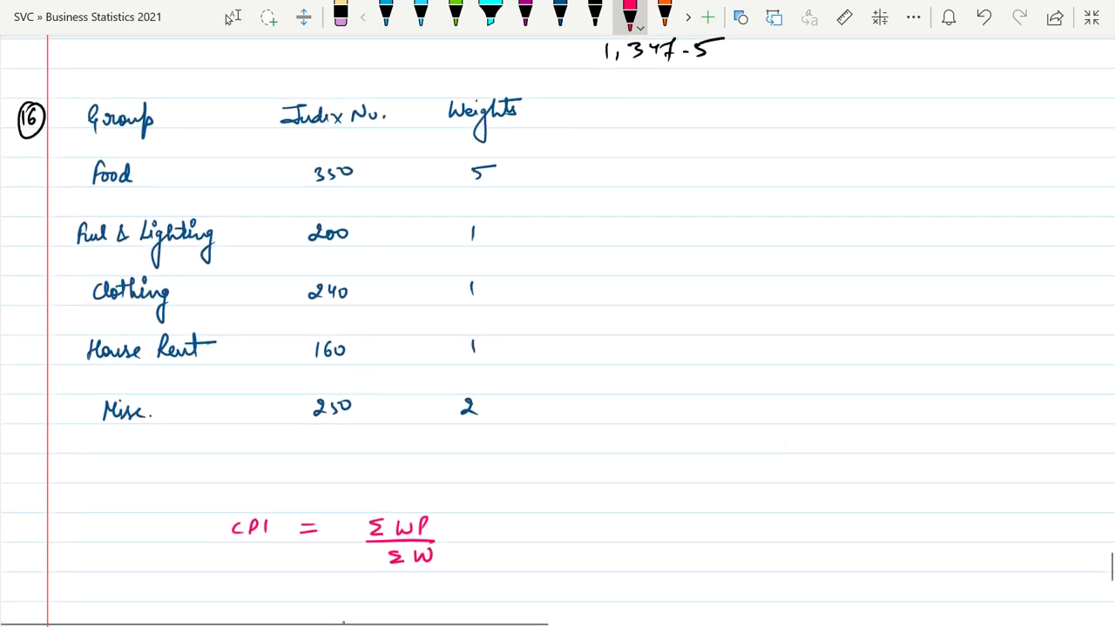
pyautogui.moveTo(791, 436); pyautogui.dragTo(791, 425)
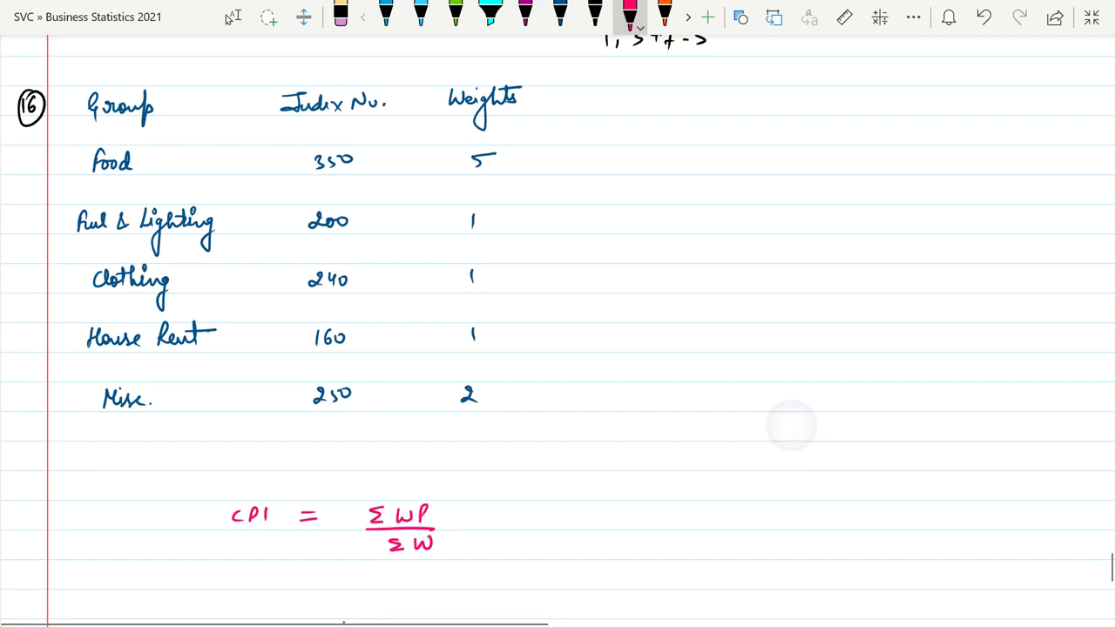
pyautogui.click(231, 18)
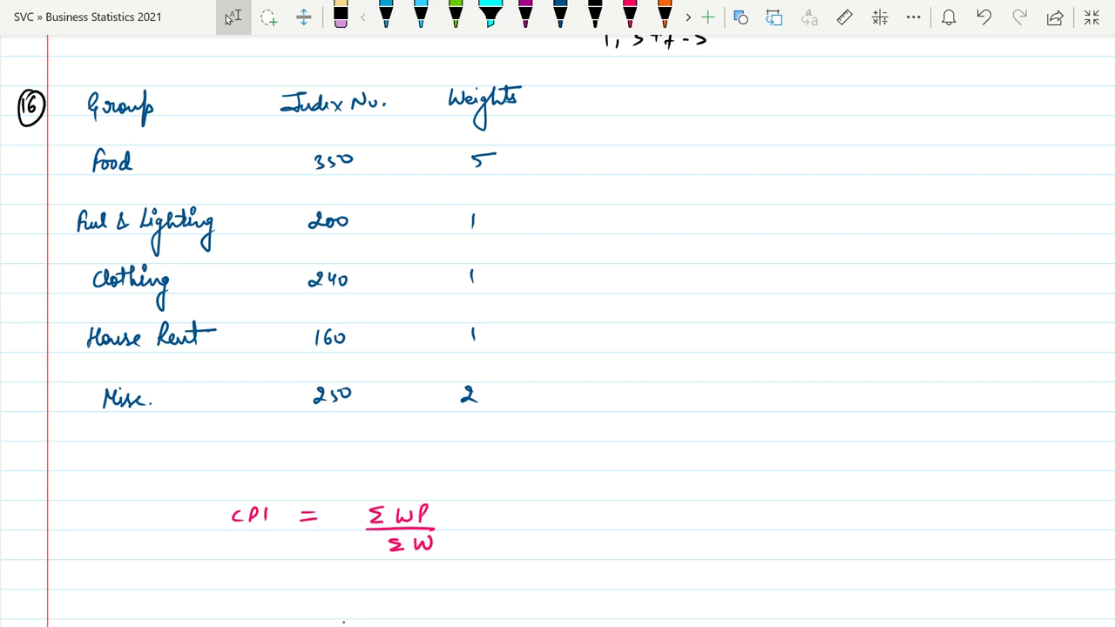
# Add a magenta WP column with values 1750, 200, 240, 160 and 500
pyautogui.click(526, 18)
pyautogui.moveTo(586, 94); pyautogui.dragTo(612, 98)
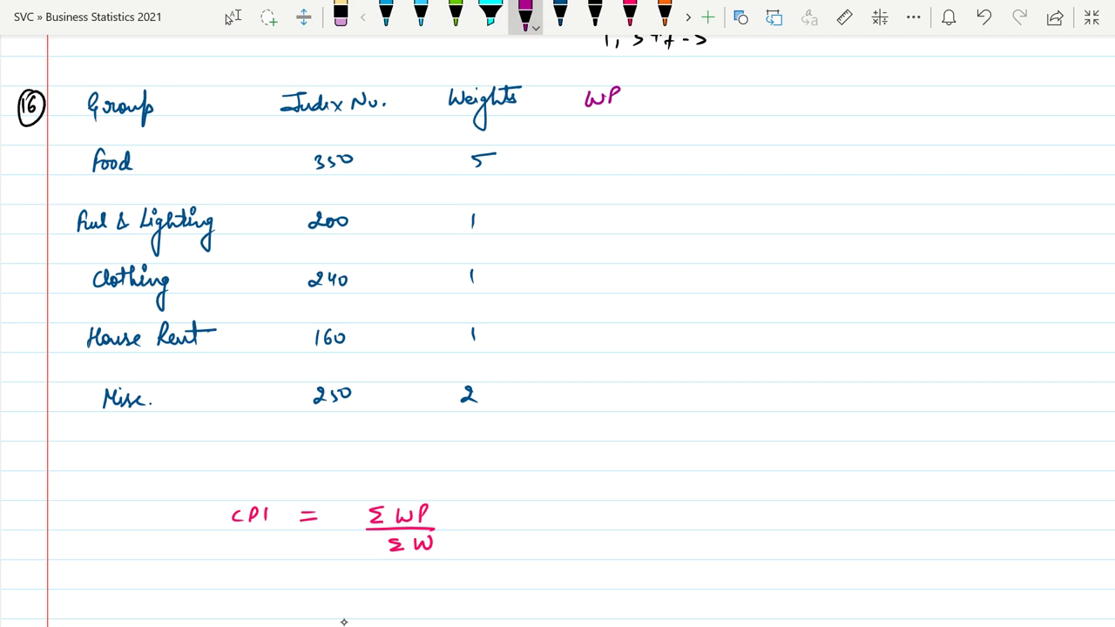
pyautogui.moveTo(586, 153); pyautogui.dragTo(586, 165)
pyautogui.moveTo(592, 156); pyautogui.dragTo(604, 151)
pyautogui.moveTo(613, 154); pyautogui.dragTo(618, 164)
pyautogui.moveTo(627, 151)
pyautogui.mouseDown()
pyautogui.moveTo(620, 161)
pyautogui.moveTo(631, 151)
pyautogui.mouseUp()
pyautogui.moveTo(587, 215); pyautogui.dragTo(604, 215)
pyautogui.moveTo(617, 214); pyautogui.dragTo(616, 215)
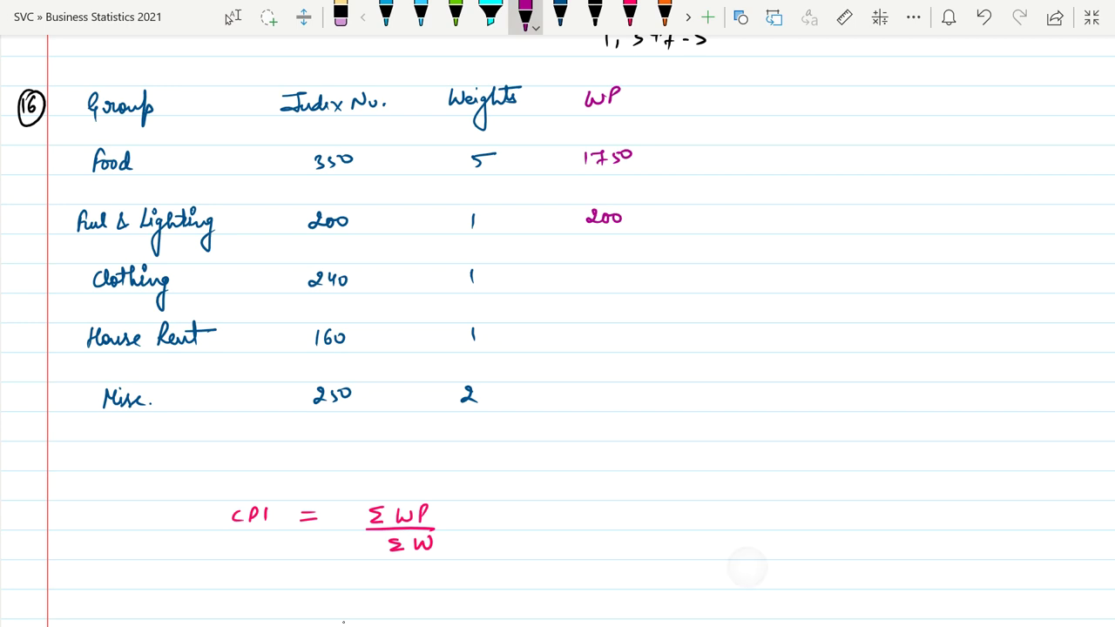
pyautogui.moveTo(581, 273); pyautogui.dragTo(606, 283)
pyautogui.moveTo(617, 269); pyautogui.dragTo(616, 270)
pyautogui.moveTo(590, 325)
pyautogui.mouseDown()
pyautogui.moveTo(593, 336)
pyautogui.moveTo(615, 332)
pyautogui.mouseUp()
pyautogui.moveTo(603, 389)
pyautogui.mouseDown()
pyautogui.moveTo(595, 397)
pyautogui.moveTo(628, 389)
pyautogui.mouseUp()
pyautogui.moveTo(569, 414); pyautogui.dragTo(662, 412)
pyautogui.moveTo(564, 445); pyautogui.dragTo(684, 446)
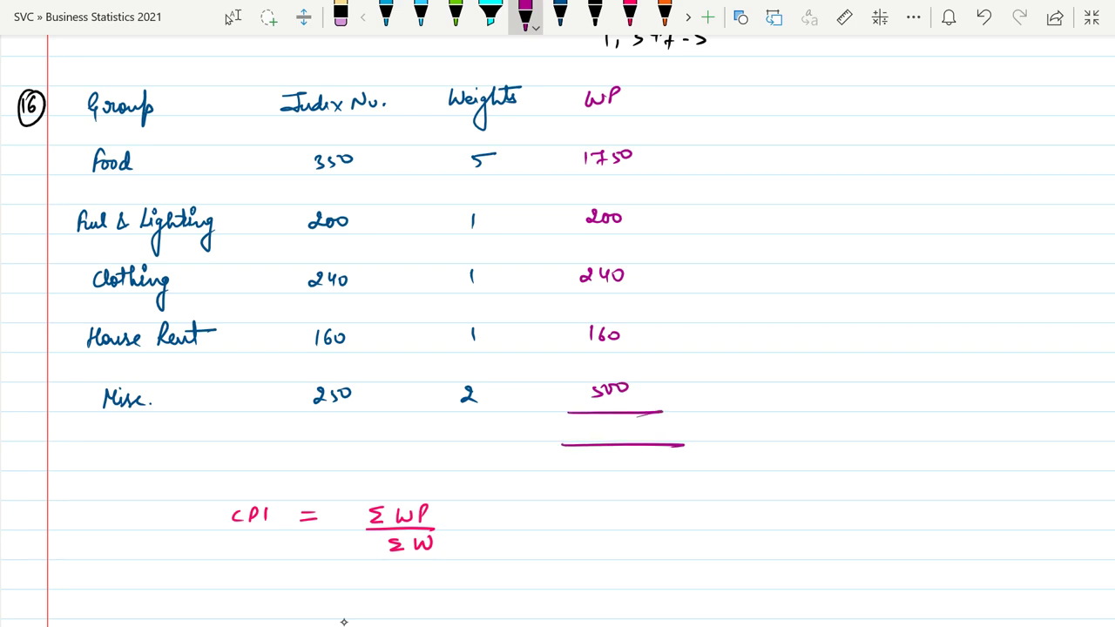
# Total the WP column as 2850 and the weights column as 10
pyautogui.moveTo(586, 422)
pyautogui.mouseDown()
pyautogui.moveTo(601, 433)
pyautogui.moveTo(631, 418)
pyautogui.mouseUp()
pyautogui.moveTo(639, 418); pyautogui.dragTo(637, 420)
pyautogui.moveTo(442, 416)
pyautogui.mouseDown()
pyautogui.moveTo(500, 412)
pyautogui.moveTo(468, 435)
pyautogui.mouseUp()
pyautogui.moveTo(475, 423); pyautogui.dragTo(504, 444)
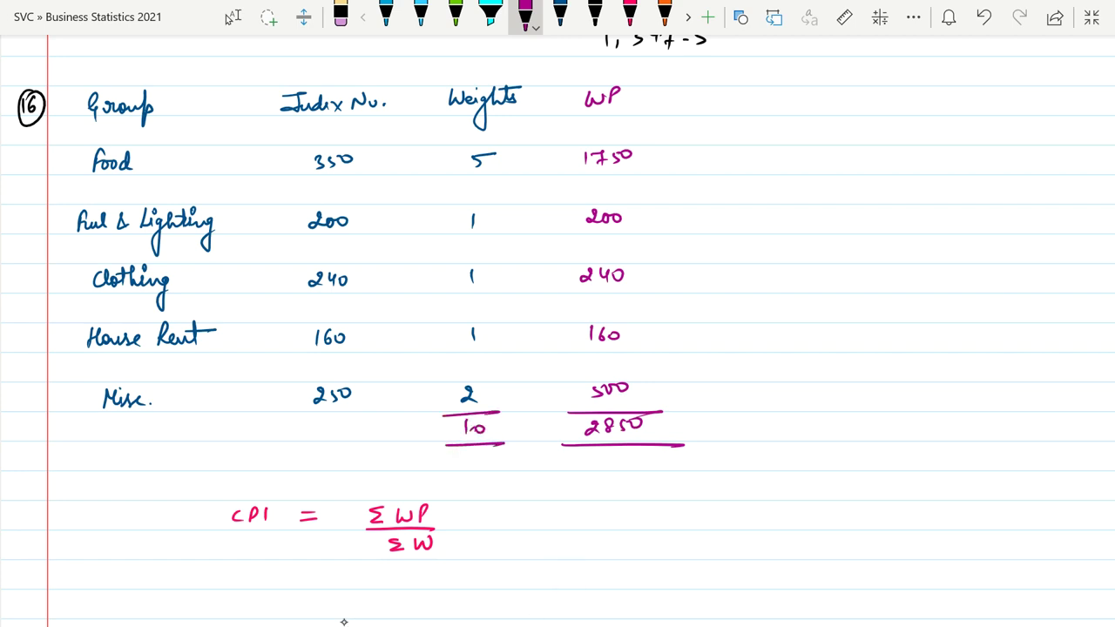
# Complete CPI = 2850/10 = 285 and mark it as part 1
pyautogui.moveTo(483, 511)
pyautogui.mouseDown()
pyautogui.moveTo(497, 520)
pyautogui.moveTo(547, 513)
pyautogui.moveTo(561, 495)
pyautogui.moveTo(584, 499)
pyautogui.mouseUp()
pyautogui.moveTo(524, 526)
pyautogui.mouseDown()
pyautogui.moveTo(595, 523)
pyautogui.moveTo(560, 545)
pyautogui.mouseUp()
pyautogui.moveTo(574, 535); pyautogui.dragTo(643, 515)
pyautogui.moveTo(627, 522); pyautogui.dragTo(693, 519)
pyautogui.moveTo(704, 506); pyautogui.dragTo(723, 503)
pyautogui.moveTo(130, 518)
pyautogui.mouseDown()
pyautogui.moveTo(132, 537)
pyautogui.moveTo(122, 508)
pyautogui.mouseUp()
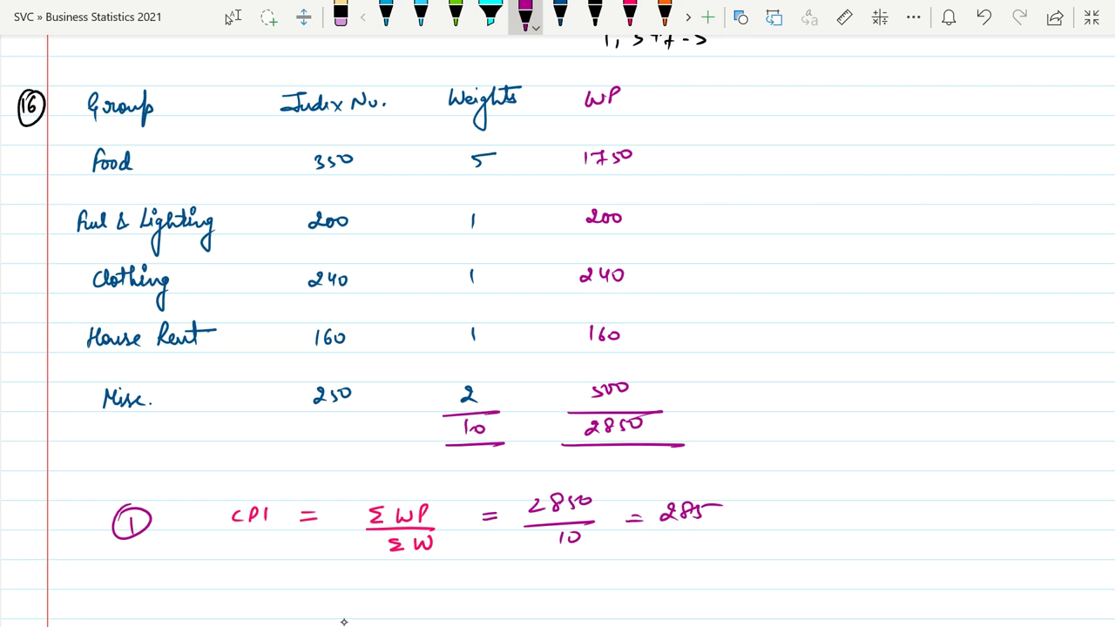
pyautogui.scroll(-1, 343, 622)
# Label part 2 and write 'CPI =' in green ink
pyautogui.scroll(-2, 343, 622)
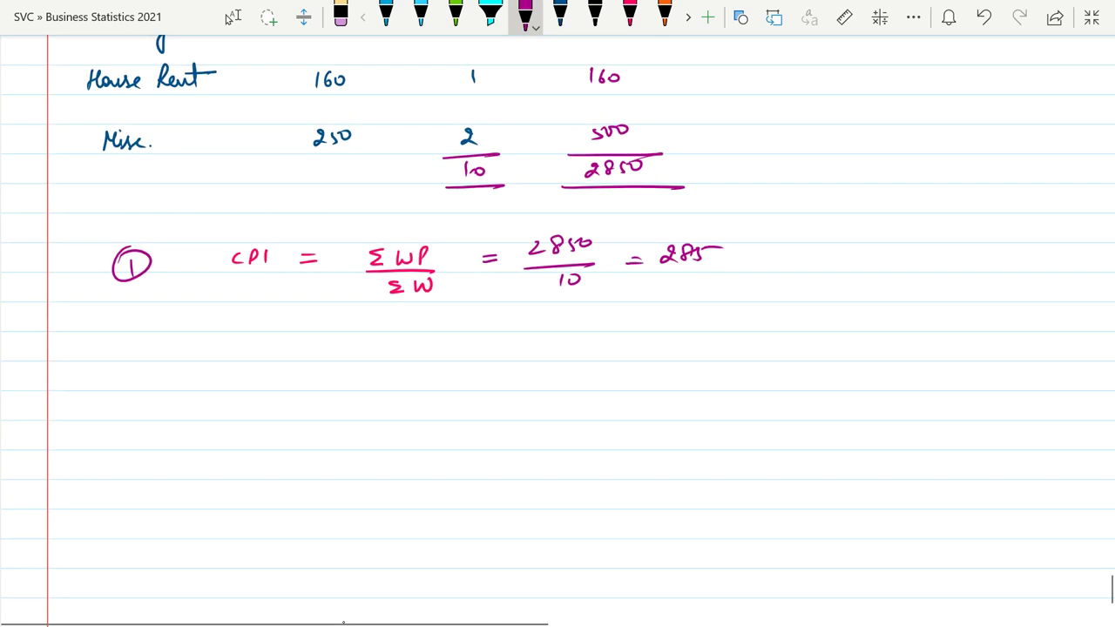
pyautogui.click(455, 16)
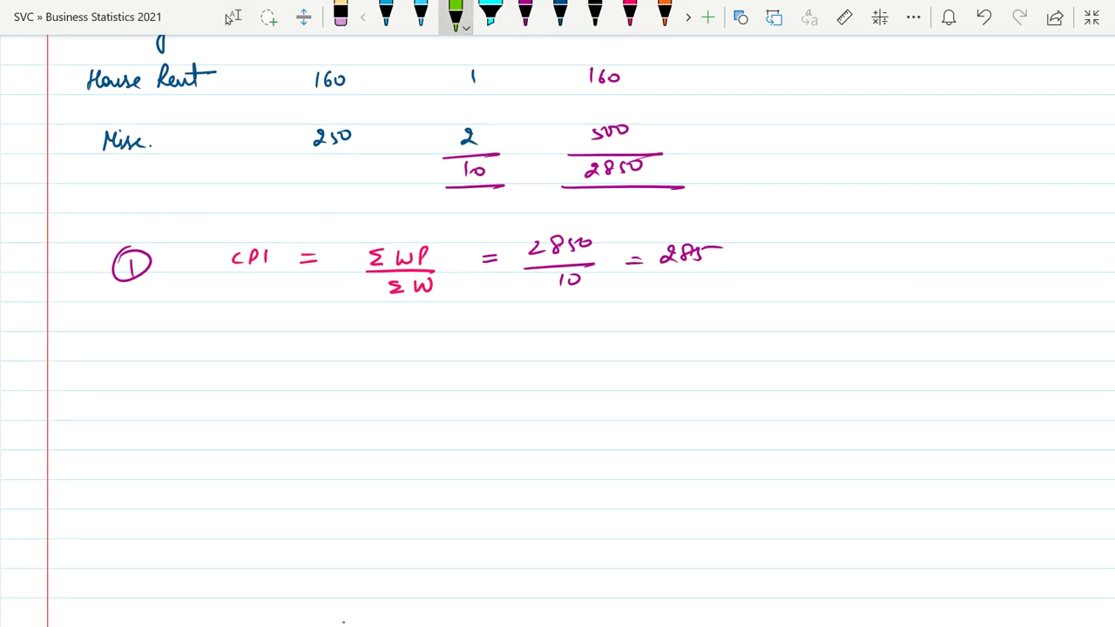
pyautogui.moveTo(124, 337); pyautogui.dragTo(150, 353)
pyautogui.moveTo(140, 323); pyautogui.dragTo(131, 321)
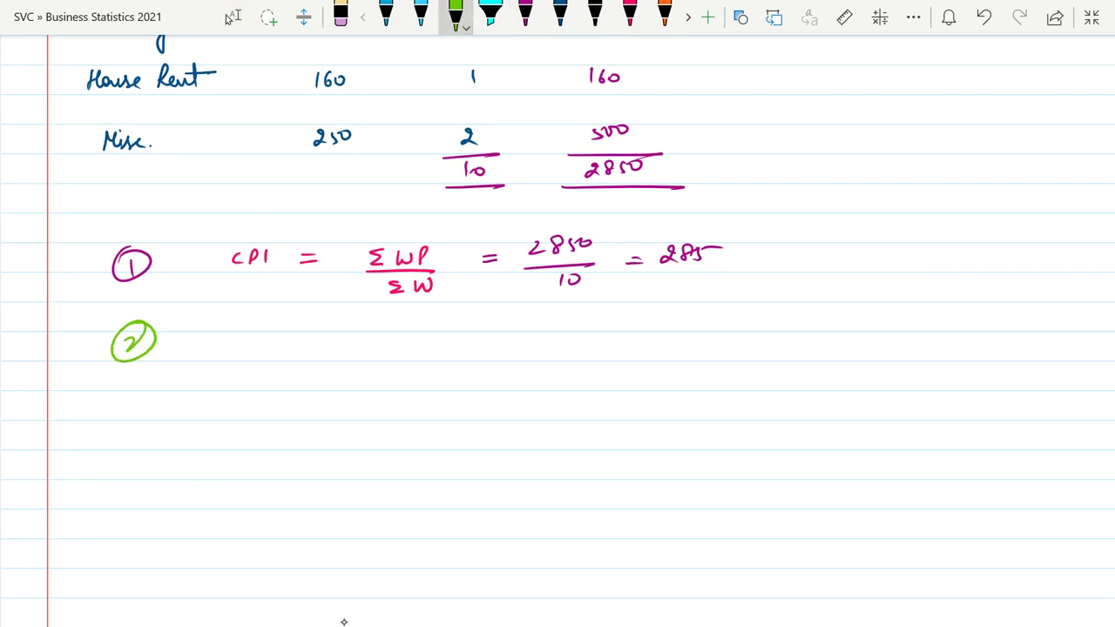
pyautogui.moveTo(259, 338); pyautogui.dragTo(323, 337)
pyautogui.moveTo(310, 340)
pyautogui.mouseDown()
pyautogui.moveTo(391, 338)
pyautogui.moveTo(479, 367)
pyautogui.mouseUp()
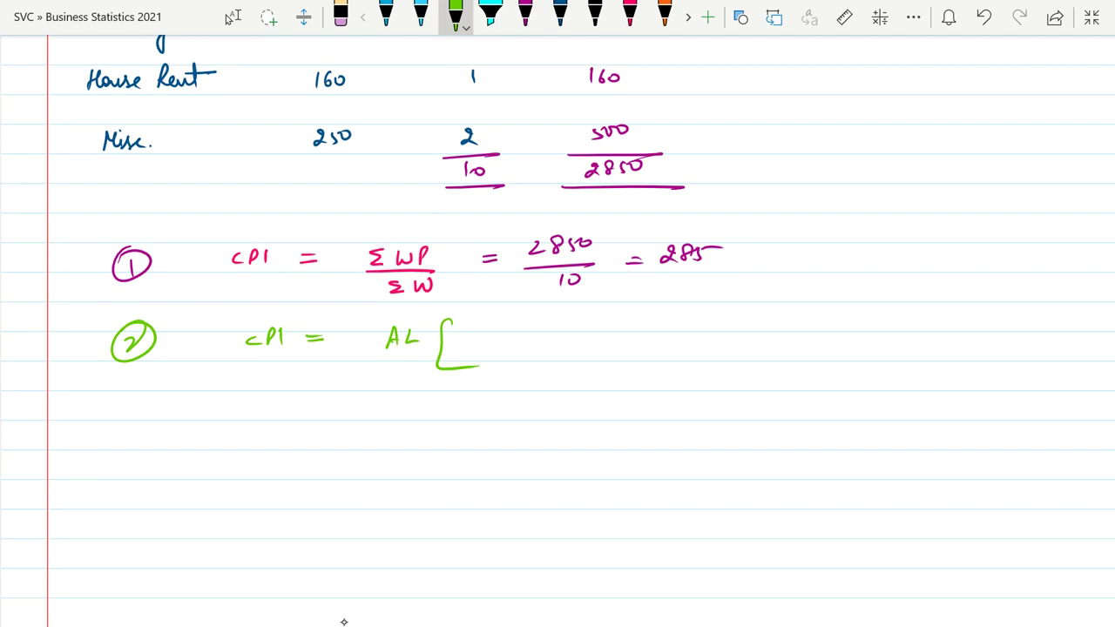
# Write AL[ΣW log P / ΣW] after CPI, then scroll up to the table
pyautogui.moveTo(486, 319)
pyautogui.mouseDown()
pyautogui.moveTo(476, 320)
pyautogui.moveTo(486, 332)
pyautogui.moveTo(516, 316)
pyautogui.moveTo(534, 329)
pyautogui.moveTo(554, 322)
pyautogui.moveTo(552, 348)
pyautogui.moveTo(582, 316)
pyautogui.mouseUp()
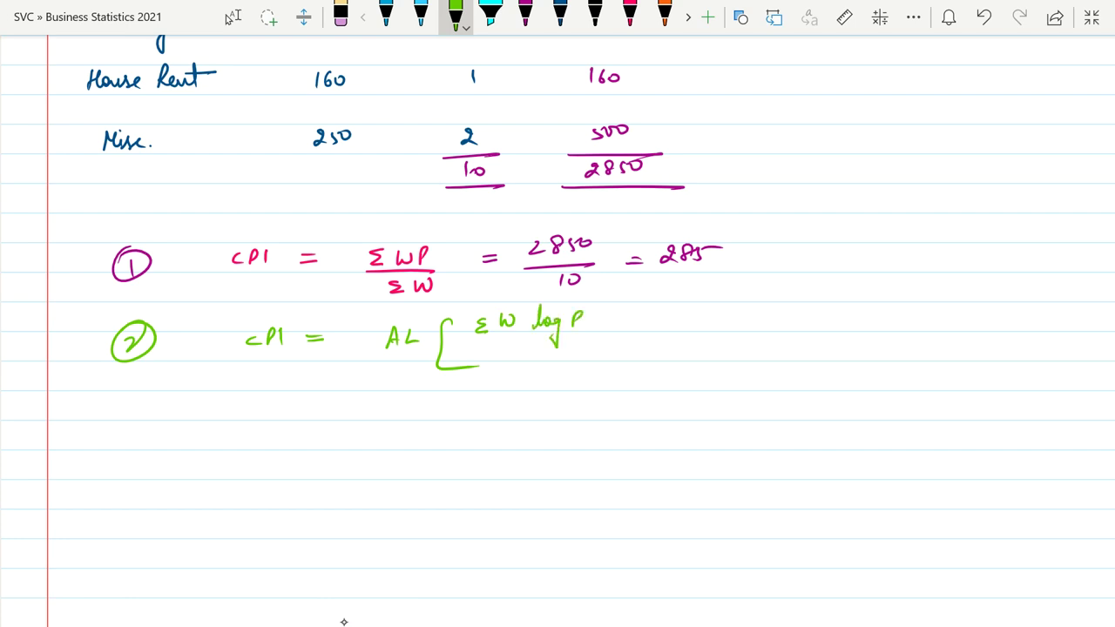
pyautogui.moveTo(486, 346); pyautogui.dragTo(596, 346)
pyautogui.moveTo(536, 362)
pyautogui.mouseDown()
pyautogui.moveTo(540, 376)
pyautogui.moveTo(568, 362)
pyautogui.mouseUp()
pyautogui.moveTo(615, 314)
pyautogui.mouseDown()
pyautogui.moveTo(640, 316)
pyautogui.moveTo(611, 372)
pyautogui.mouseUp()
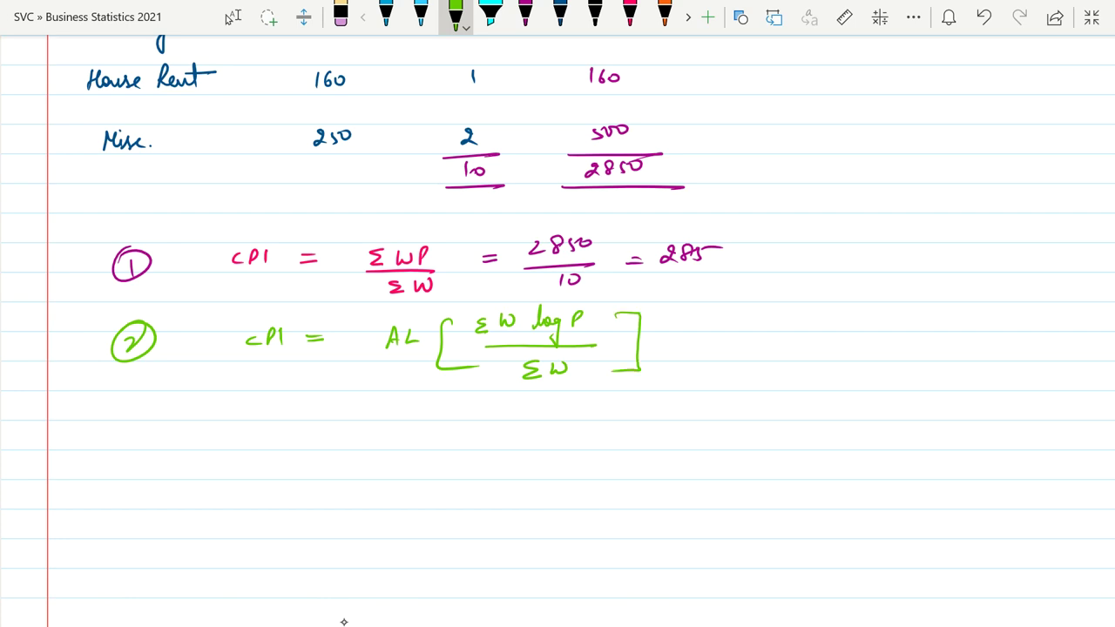
pyautogui.scroll(4, 557, 348)
pyautogui.click(232, 17)
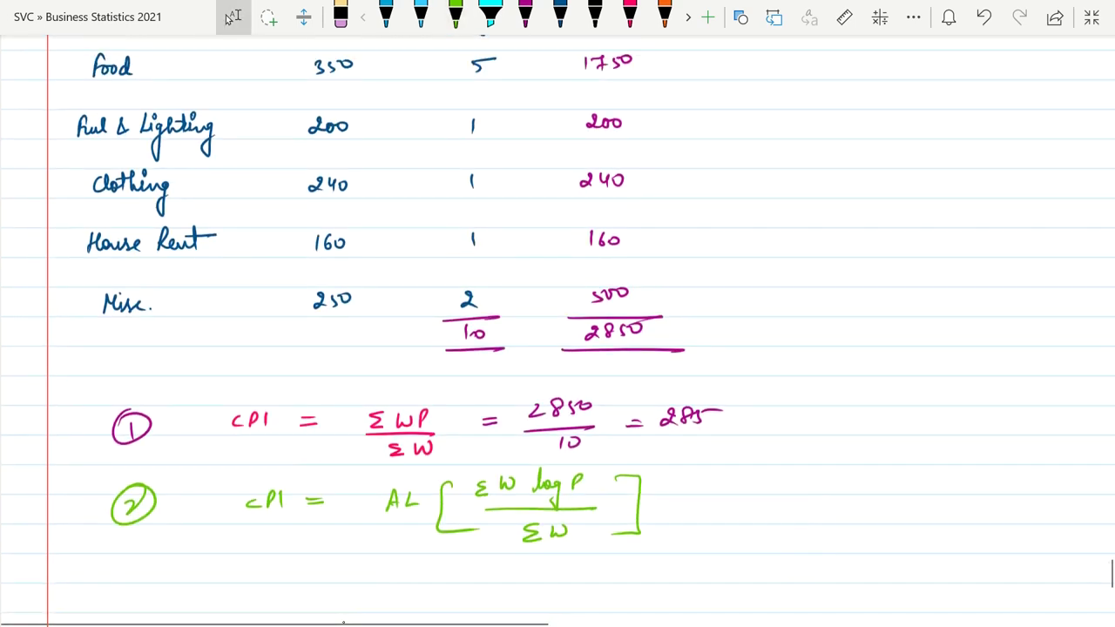
pyautogui.scroll(1, 558, 349)
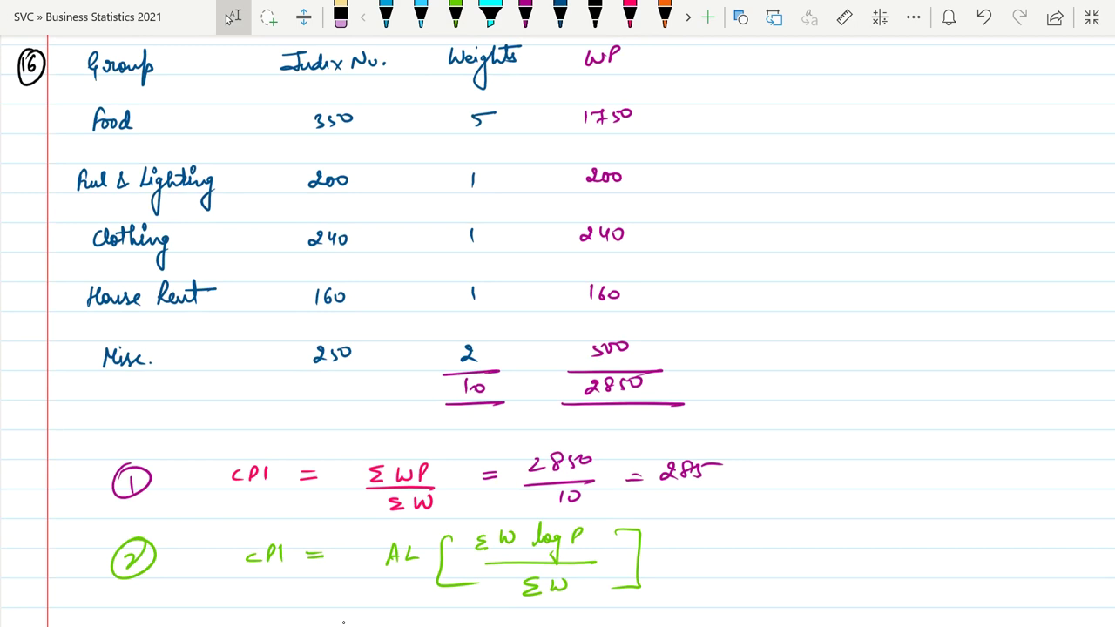
pyautogui.scroll(1, 558, 349)
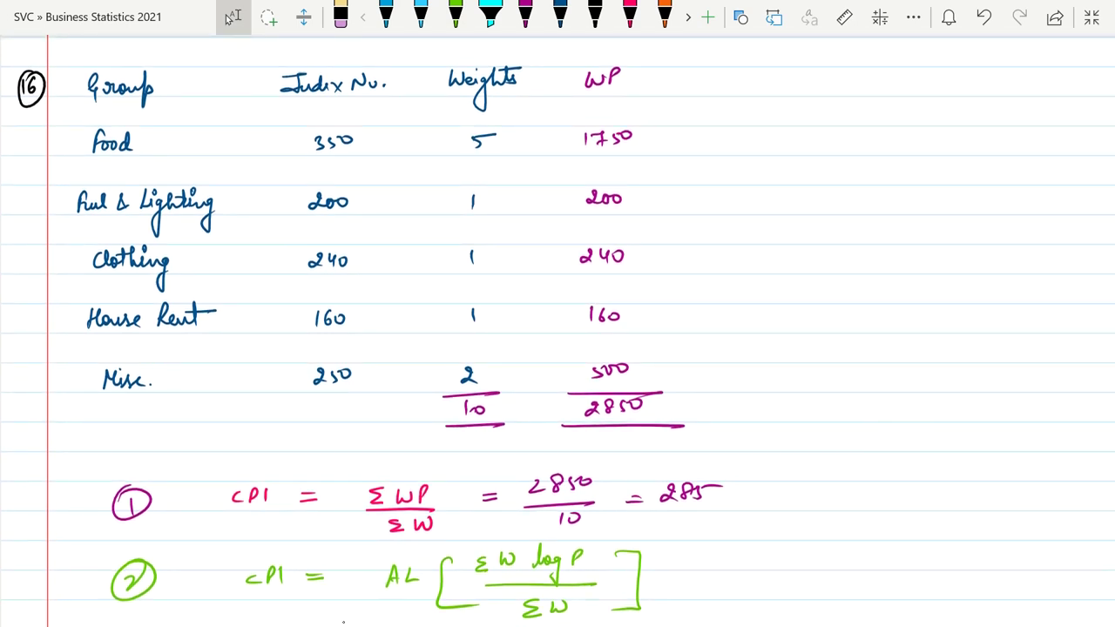
# In pink ink, head a Log P column and write Food's log value 2.5441
pyautogui.click(629, 15)
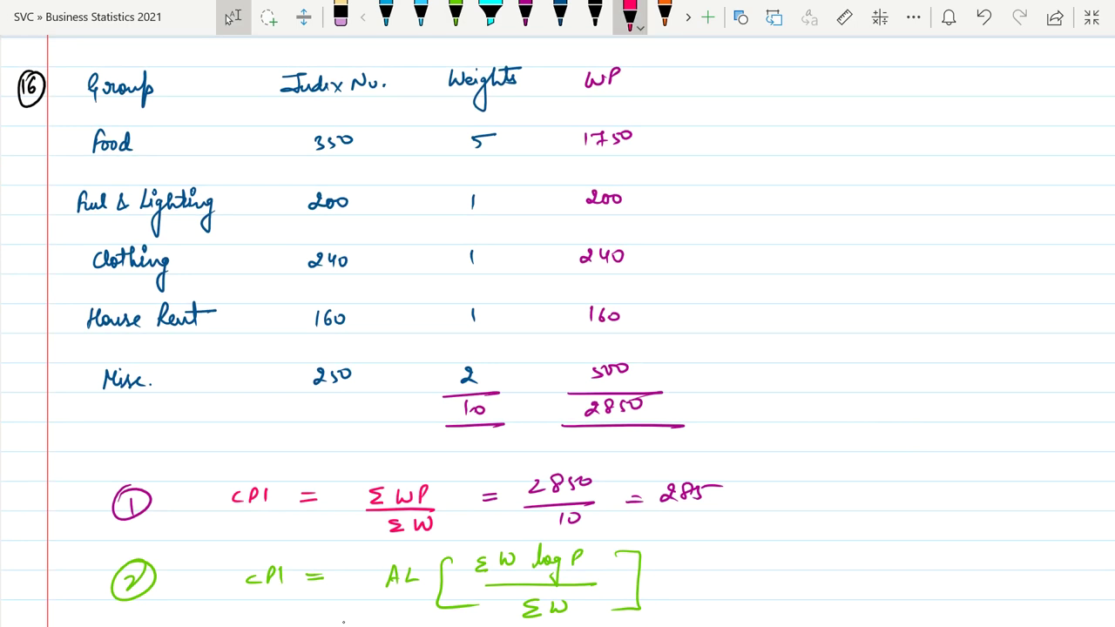
pyautogui.moveTo(724, 70)
pyautogui.mouseDown()
pyautogui.moveTo(747, 84)
pyautogui.moveTo(747, 107)
pyautogui.mouseUp()
pyautogui.moveTo(766, 77); pyautogui.dragTo(768, 88)
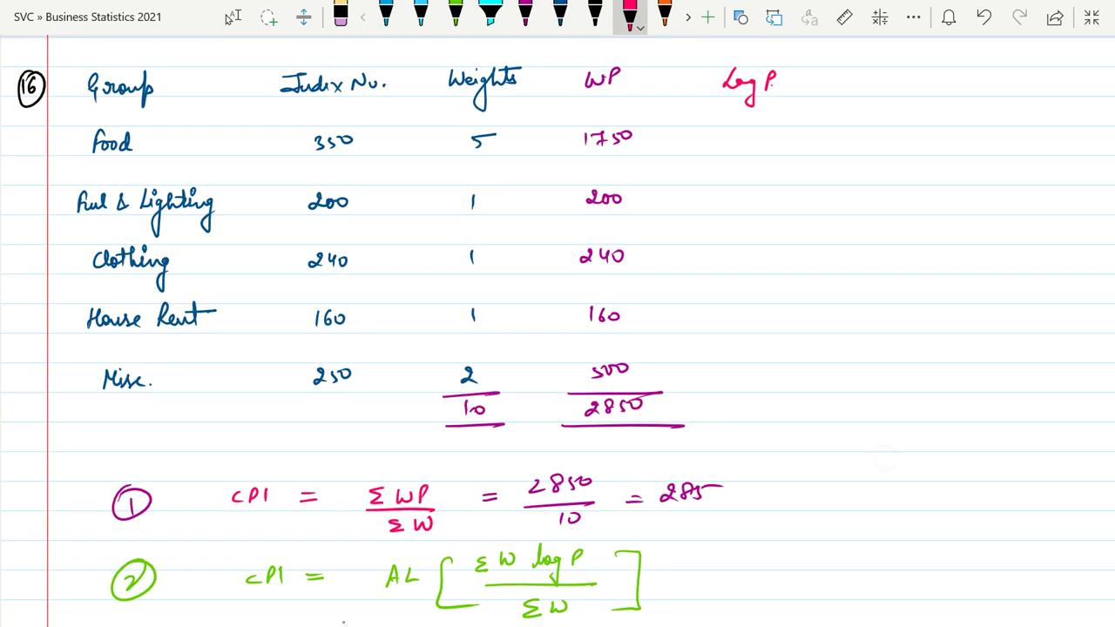
pyautogui.moveTo(721, 137)
pyautogui.mouseDown()
pyautogui.moveTo(751, 146)
pyautogui.moveTo(766, 132)
pyautogui.mouseUp()
pyautogui.click(740, 142)
pyautogui.moveTo(770, 128); pyautogui.dragTo(778, 137)
pyautogui.moveTo(779, 129); pyautogui.dragTo(790, 145)
pyautogui.moveTo(794, 127); pyautogui.dragTo(796, 145)
# Write Log P for Fuel & Lighting (2.3010), Clothing (240), House Rent (160) and Misc. (250)
pyautogui.click(733, 200)
pyautogui.moveTo(718, 195); pyautogui.dragTo(778, 205)
pyautogui.moveTo(787, 195); pyautogui.dragTo(797, 196)
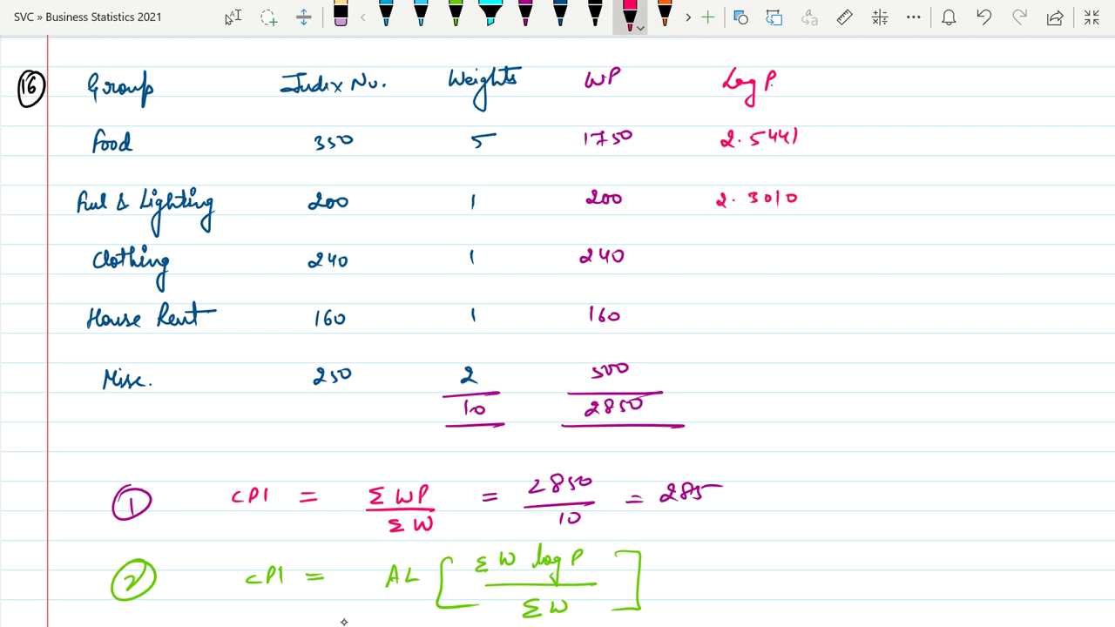
pyautogui.moveTo(714, 254); pyautogui.dragTo(793, 265)
pyautogui.click(734, 260)
pyautogui.moveTo(715, 312); pyautogui.dragTo(784, 323)
pyautogui.click(733, 319)
pyautogui.moveTo(716, 371); pyautogui.dragTo(791, 389)
pyautogui.click(734, 376)
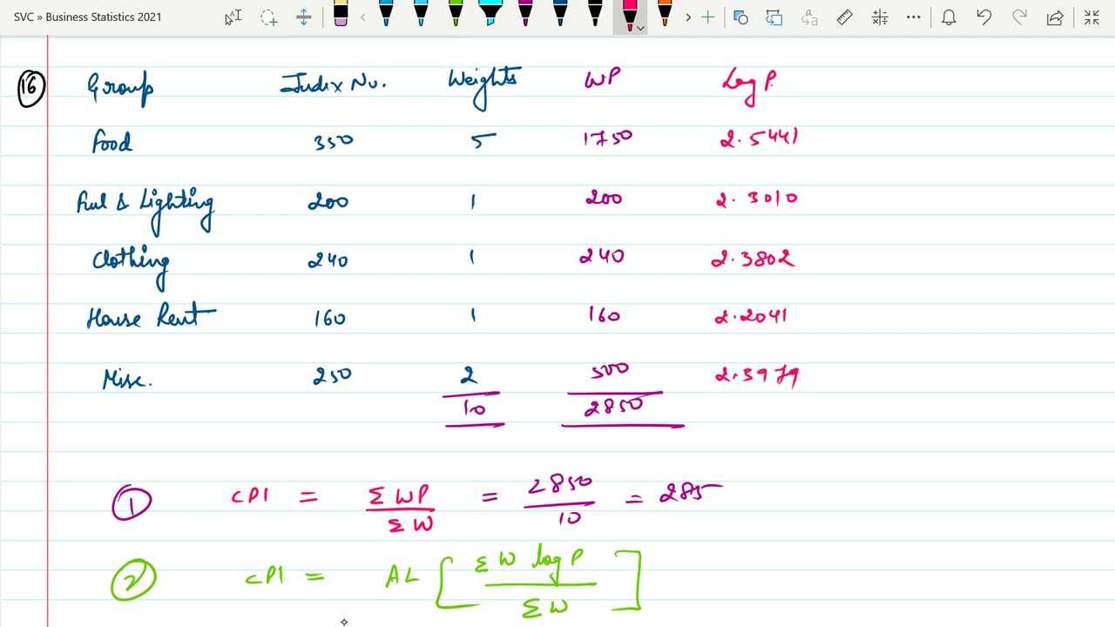
# Head a w log P column with Food 12.7205 and Fuel & Lighting 2.3010
pyautogui.moveTo(901, 75)
pyautogui.mouseDown()
pyautogui.moveTo(946, 73)
pyautogui.moveTo(960, 106)
pyautogui.moveTo(977, 87)
pyautogui.mouseUp()
pyautogui.moveTo(980, 73); pyautogui.dragTo(986, 81)
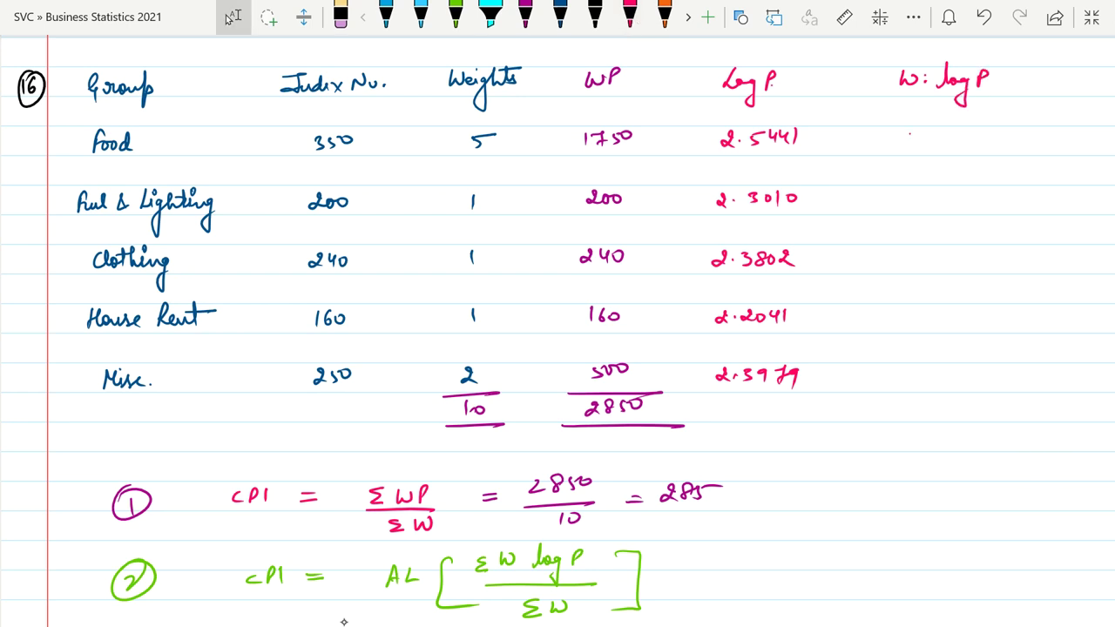
pyautogui.moveTo(909, 134); pyautogui.dragTo(910, 147)
pyautogui.moveTo(918, 135)
pyautogui.mouseDown()
pyautogui.moveTo(926, 147)
pyautogui.moveTo(955, 137)
pyautogui.moveTo(976, 147)
pyautogui.moveTo(977, 136)
pyautogui.moveTo(993, 144)
pyautogui.mouseUp()
pyautogui.click(933, 144)
pyautogui.moveTo(992, 132); pyautogui.dragTo(1003, 131)
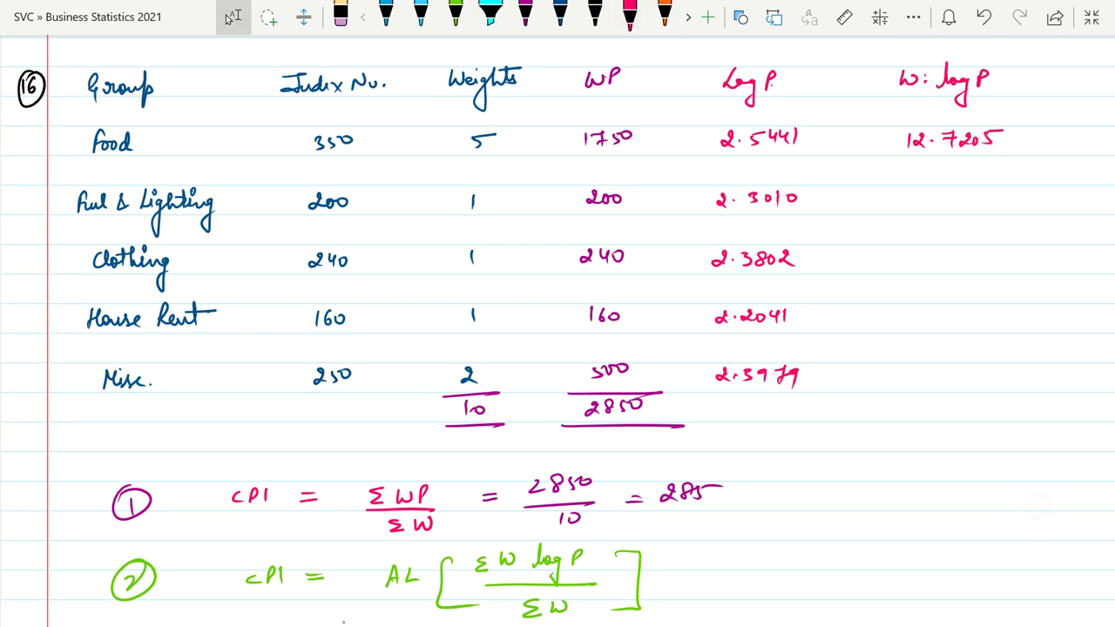
pyautogui.moveTo(909, 194); pyautogui.dragTo(951, 195)
pyautogui.click(925, 199)
pyautogui.moveTo(964, 188)
pyautogui.mouseDown()
pyautogui.moveTo(964, 204)
pyautogui.moveTo(976, 194)
pyautogui.mouseUp()
# Write the w log P values for Clothing 2.3802, House Rent 2.2041 and Misc. 4.7958
pyautogui.moveTo(907, 252)
pyautogui.mouseDown()
pyautogui.moveTo(944, 263)
pyautogui.moveTo(955, 249)
pyautogui.moveTo(953, 261)
pyautogui.mouseUp()
pyautogui.click(922, 258)
pyautogui.moveTo(969, 252); pyautogui.dragTo(989, 263)
pyautogui.click(915, 317)
pyautogui.moveTo(897, 314); pyautogui.dragTo(969, 324)
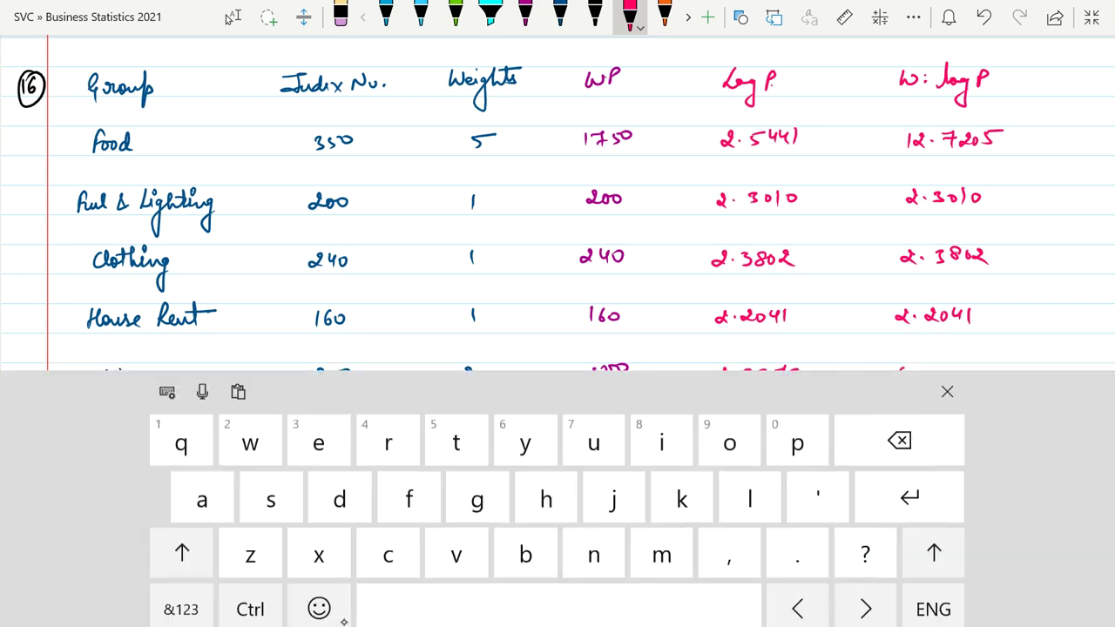
pyautogui.moveTo(902, 368)
pyautogui.mouseDown()
pyautogui.moveTo(907, 382)
pyautogui.moveTo(930, 384)
pyautogui.moveTo(979, 365)
pyautogui.mouseUp()
pyautogui.click(912, 376)
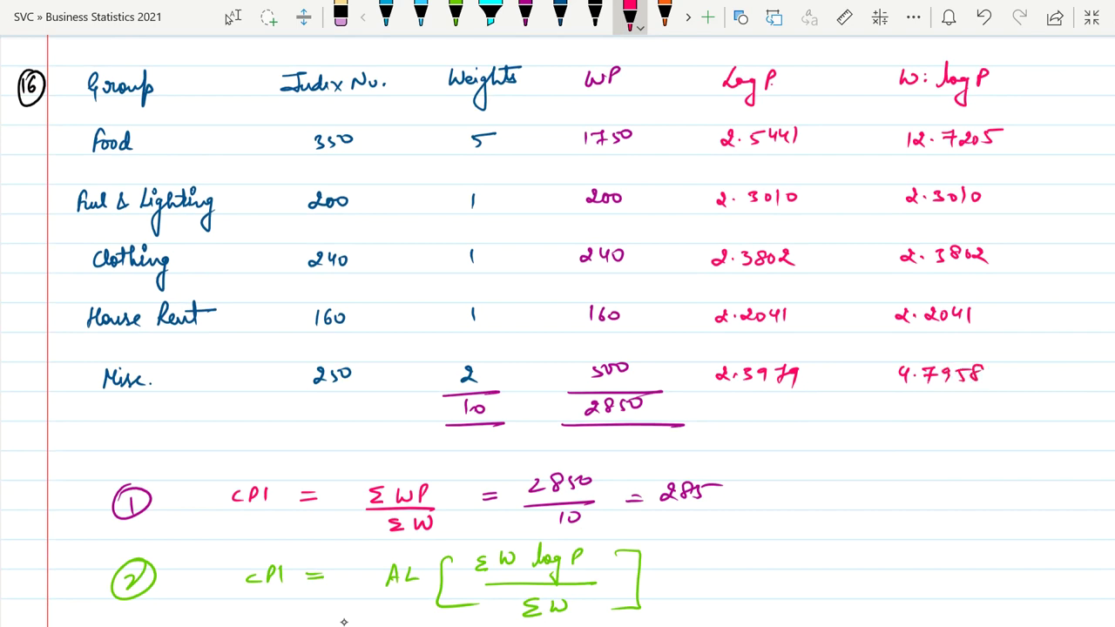
pyautogui.click(455, 16)
# In green ink, underline the w log P column and write its total 24.4016
pyautogui.moveTo(884, 398); pyautogui.dragTo(990, 392)
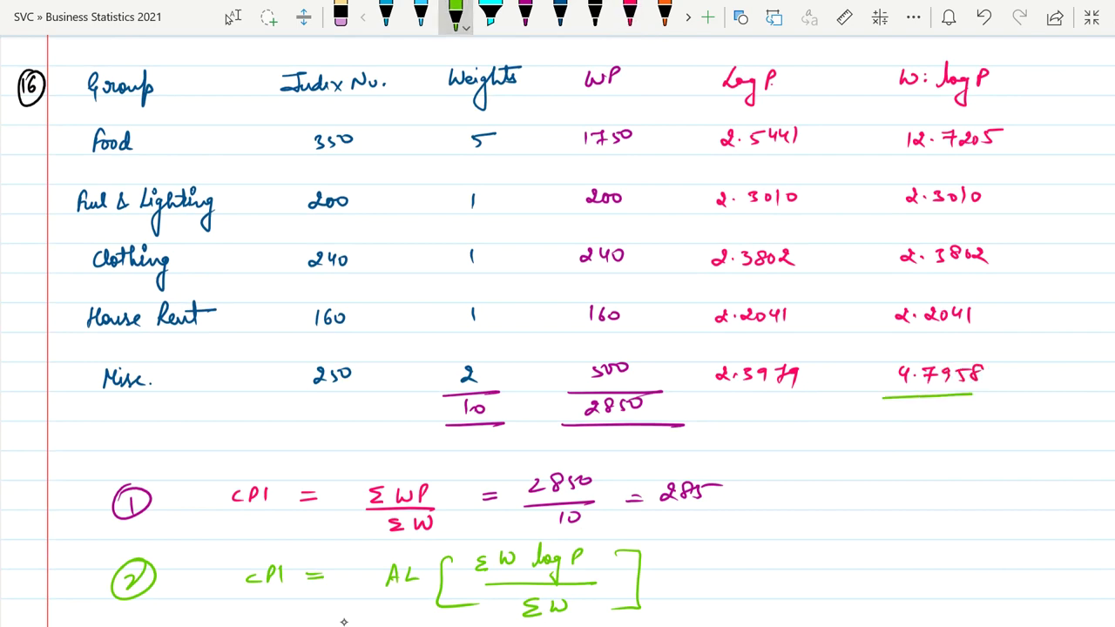
pyautogui.moveTo(883, 430); pyautogui.dragTo(978, 426)
pyautogui.moveTo(901, 405)
pyautogui.mouseDown()
pyautogui.moveTo(911, 417)
pyautogui.moveTo(948, 405)
pyautogui.mouseUp()
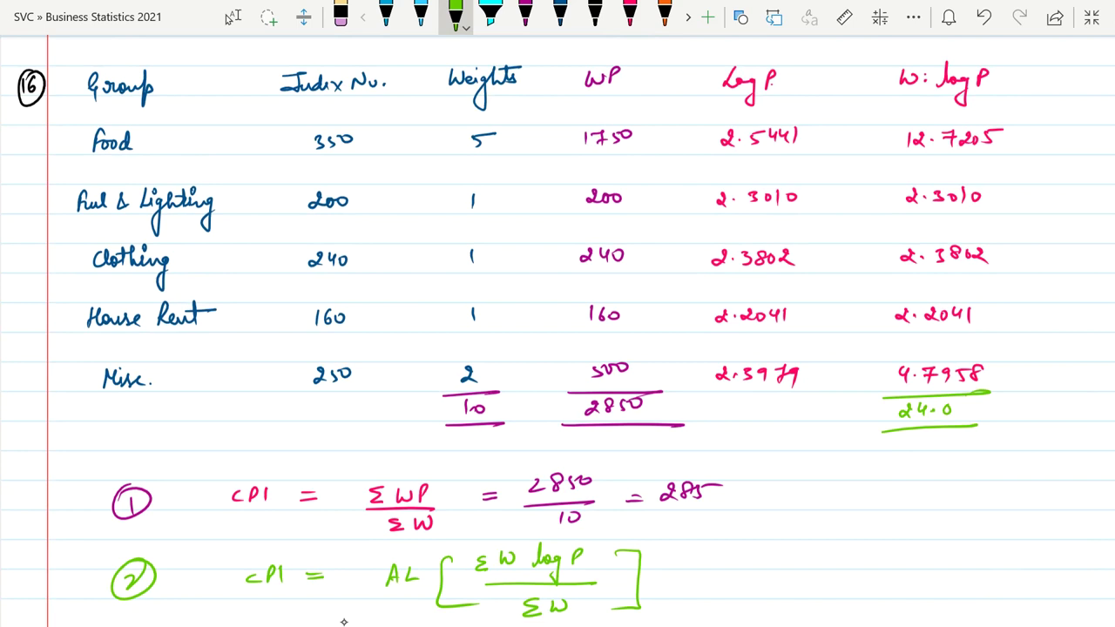
pyautogui.hotkey('ctrl', 'z')
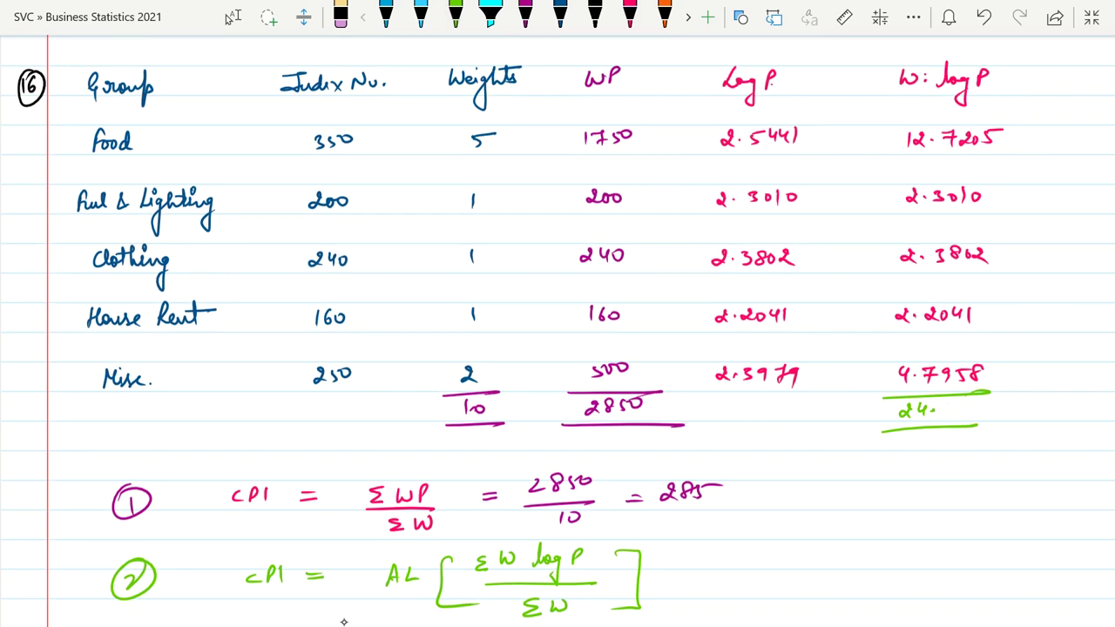
pyautogui.moveTo(947, 403); pyautogui.dragTo(976, 419)
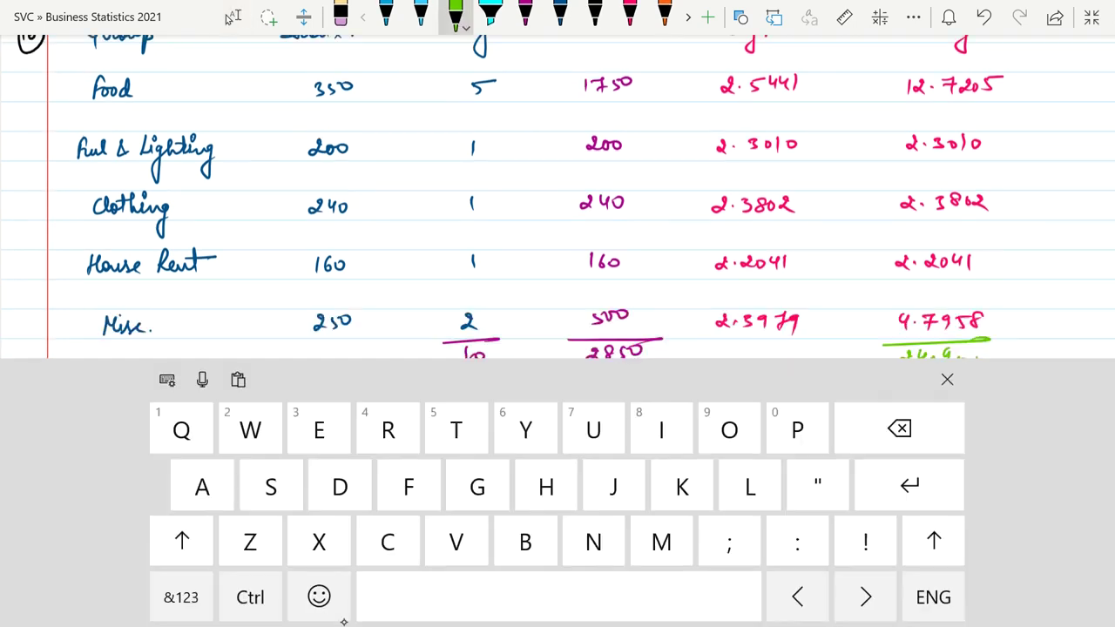
pyautogui.moveTo(993, 290); pyautogui.dragTo(994, 298)
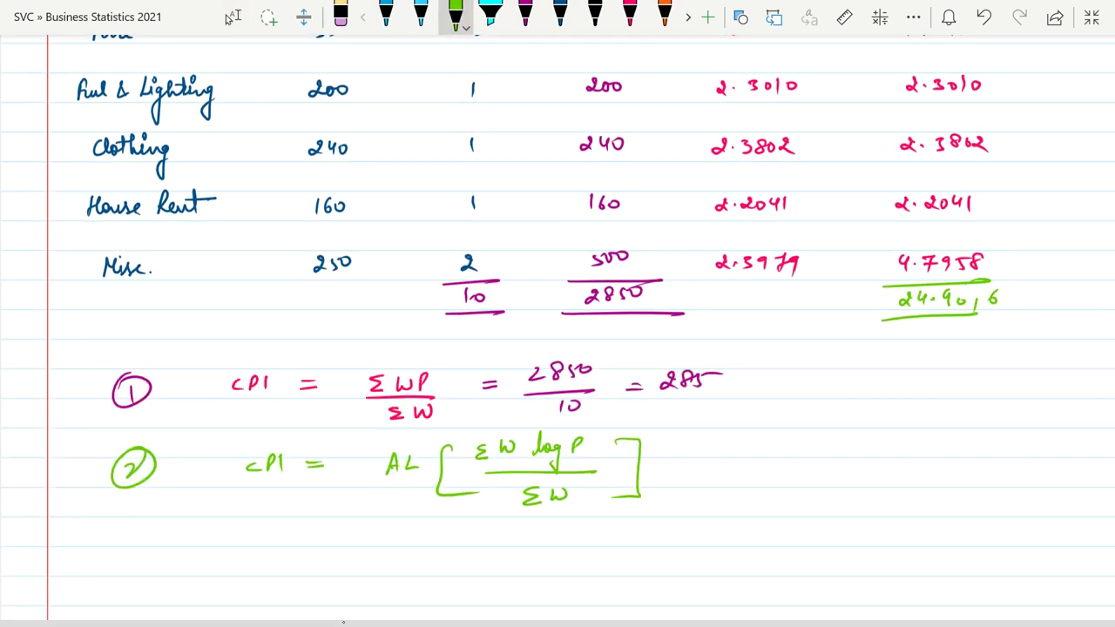
# Write the next working line with the fraction (24.4016/10) in parentheses
pyautogui.moveTo(367, 557); pyautogui.dragTo(386, 560)
pyautogui.moveTo(369, 566)
pyautogui.mouseDown()
pyautogui.moveTo(388, 569)
pyautogui.moveTo(386, 579)
pyautogui.mouseUp()
pyautogui.moveTo(456, 548); pyautogui.dragTo(467, 560)
pyautogui.moveTo(478, 545)
pyautogui.mouseDown()
pyautogui.moveTo(486, 563)
pyautogui.moveTo(521, 557)
pyautogui.mouseUp()
pyautogui.click(494, 560)
pyautogui.moveTo(528, 542); pyautogui.dragTo(536, 557)
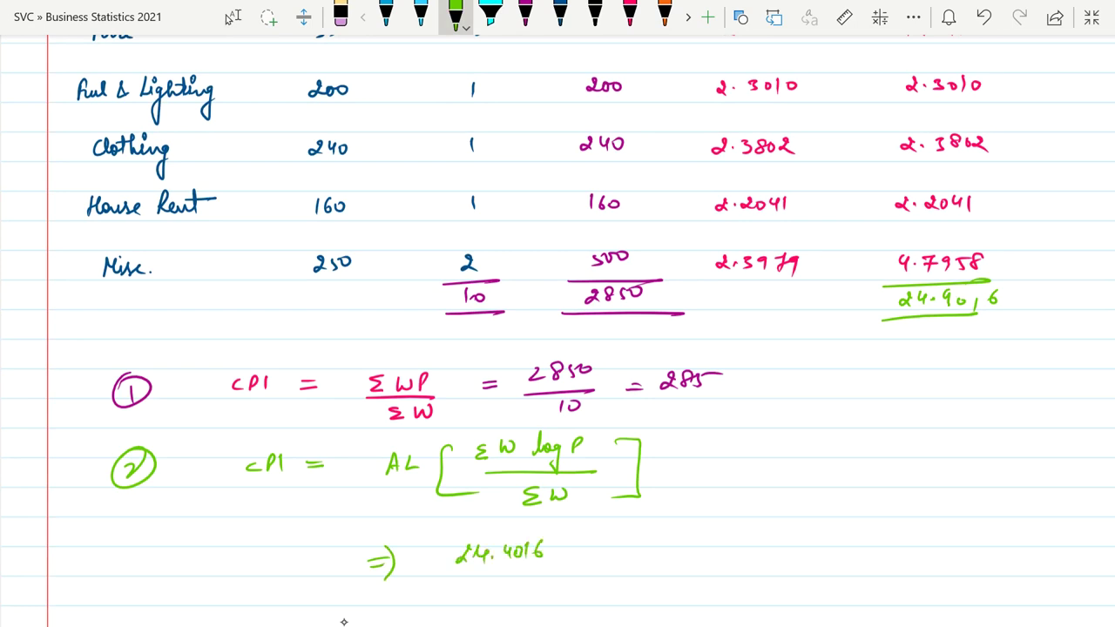
pyautogui.moveTo(436, 579); pyautogui.dragTo(575, 573)
pyautogui.moveTo(502, 579); pyautogui.dragTo(503, 596)
pyautogui.moveTo(521, 586); pyautogui.dragTo(516, 587)
pyautogui.moveTo(568, 541); pyautogui.dragTo(546, 597)
pyautogui.moveTo(446, 549); pyautogui.dragTo(446, 598)
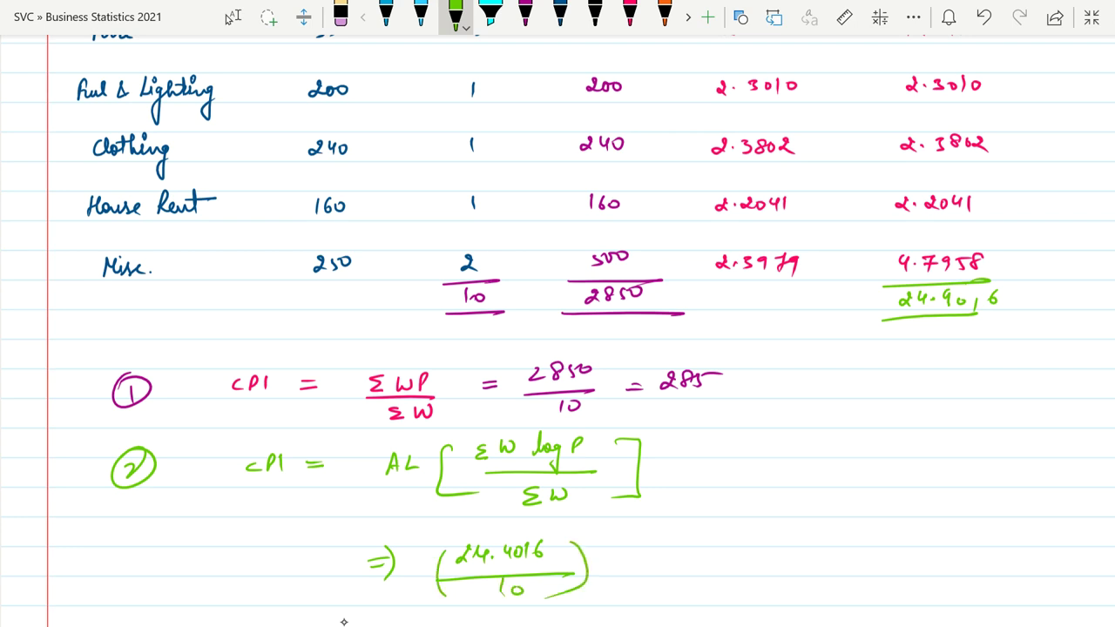
# Mark the antilog and conclude ⇒ 275.4 as the geometric CPI
pyautogui.moveTo(415, 559); pyautogui.dragTo(440, 558)
pyautogui.moveTo(630, 561)
pyautogui.mouseDown()
pyautogui.moveTo(648, 560)
pyautogui.moveTo(643, 579)
pyautogui.mouseUp()
pyautogui.moveTo(707, 558)
pyautogui.mouseDown()
pyautogui.moveTo(737, 575)
pyautogui.moveTo(763, 572)
pyautogui.moveTo(778, 553)
pyautogui.moveTo(810, 589)
pyautogui.mouseUp()
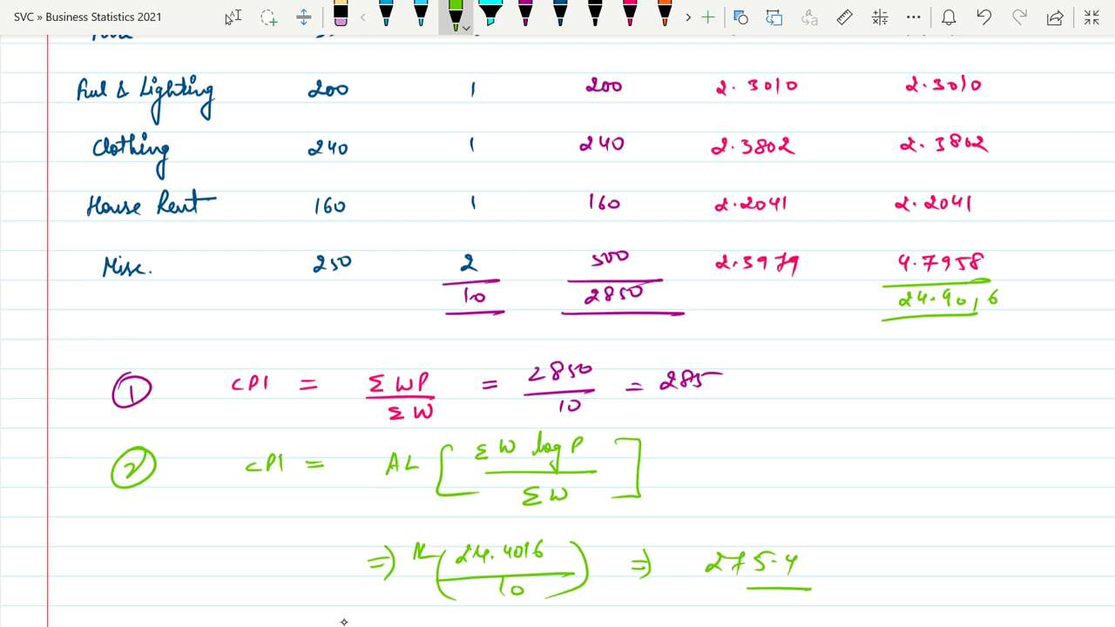
pyautogui.scroll(-4, 544, 493)
pyautogui.click(230, 18)
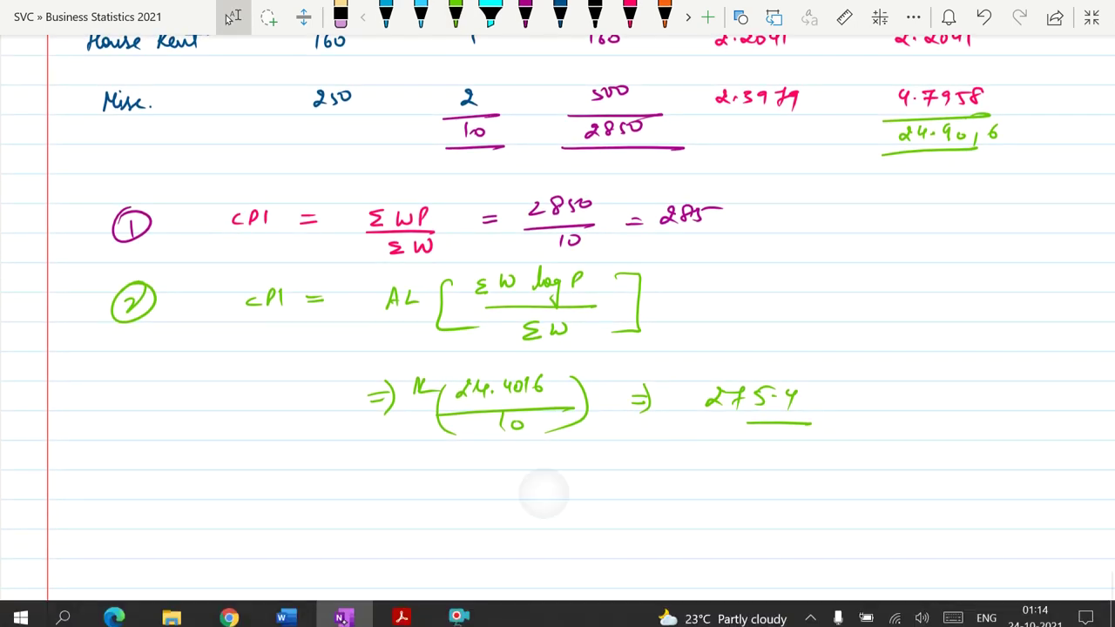
pyautogui.click(402, 610)
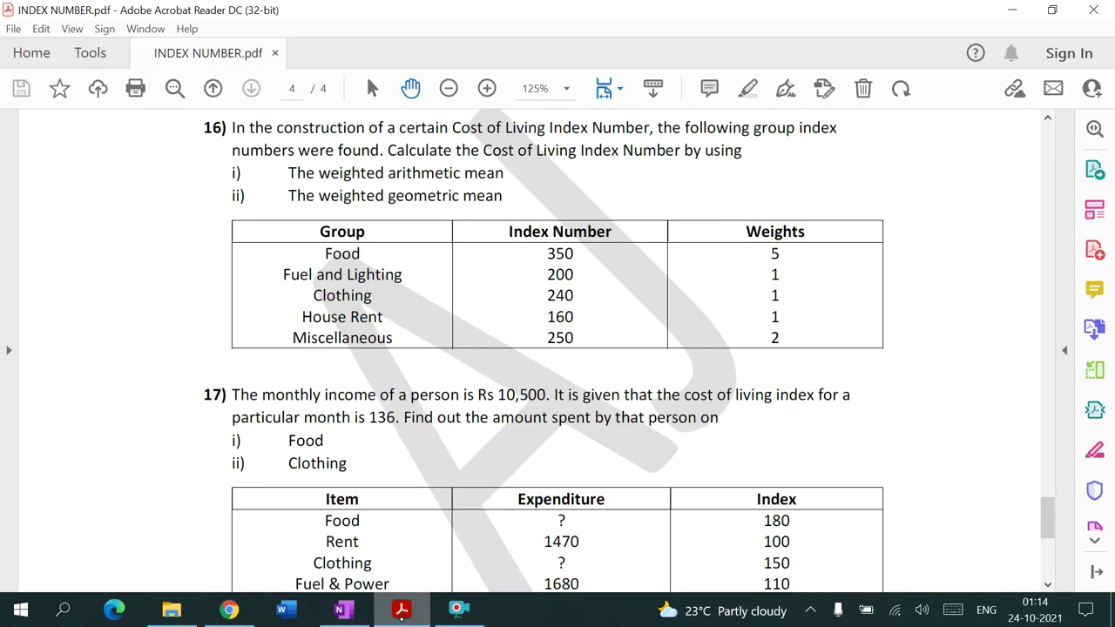
pyautogui.scroll(-3, 764, 517)
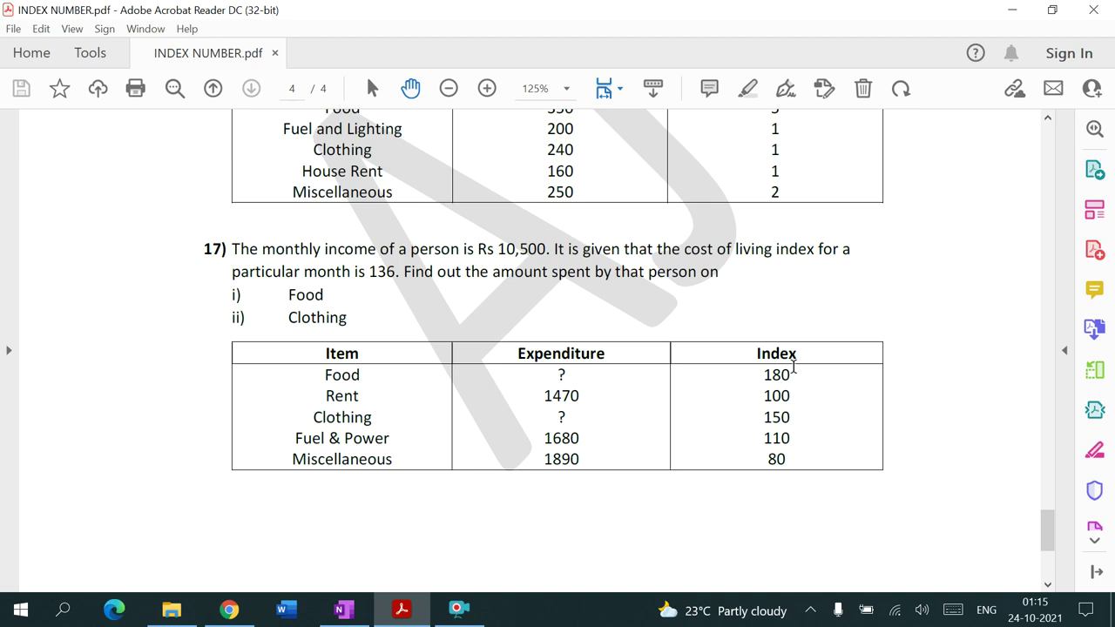
pyautogui.scroll(-1, 794, 368)
pyautogui.scroll(-1, 791, 365)
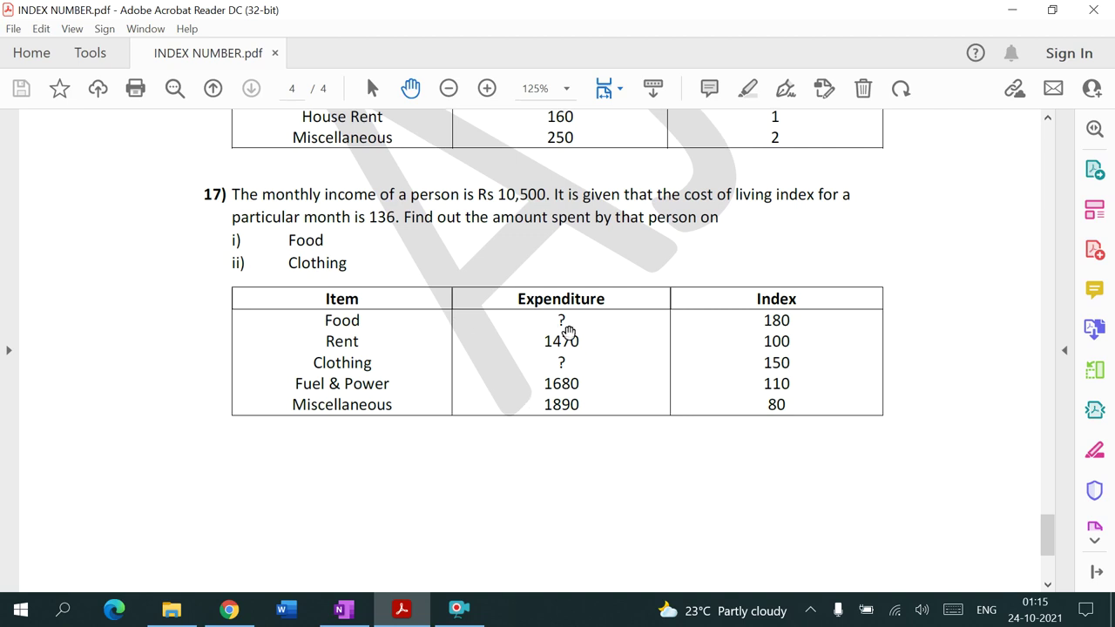
pyautogui.scroll(1, 568, 331)
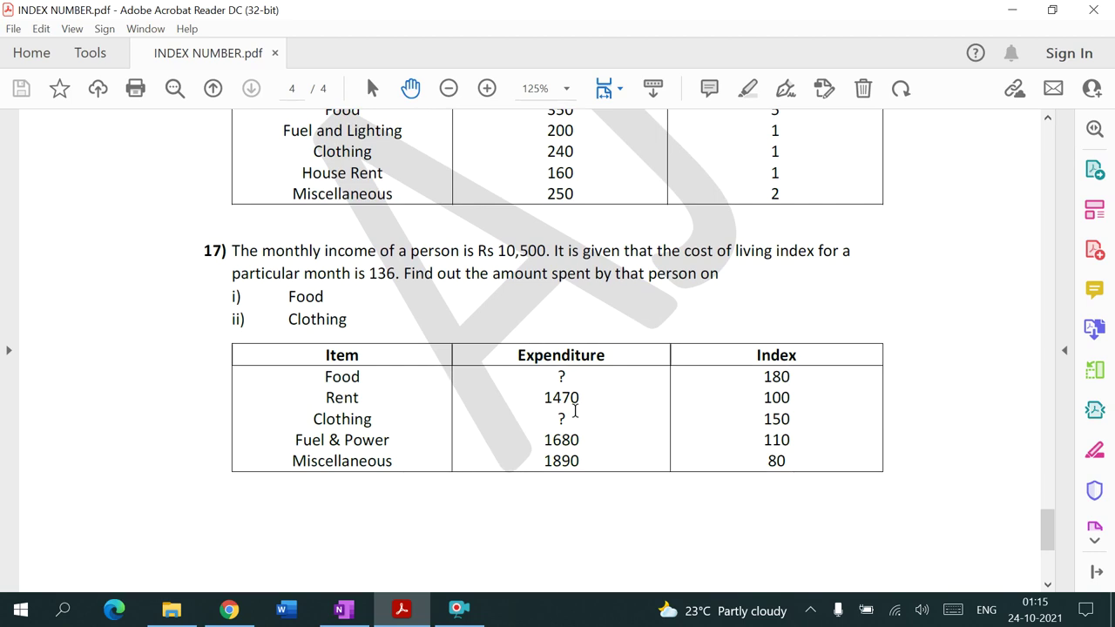
pyautogui.click(344, 610)
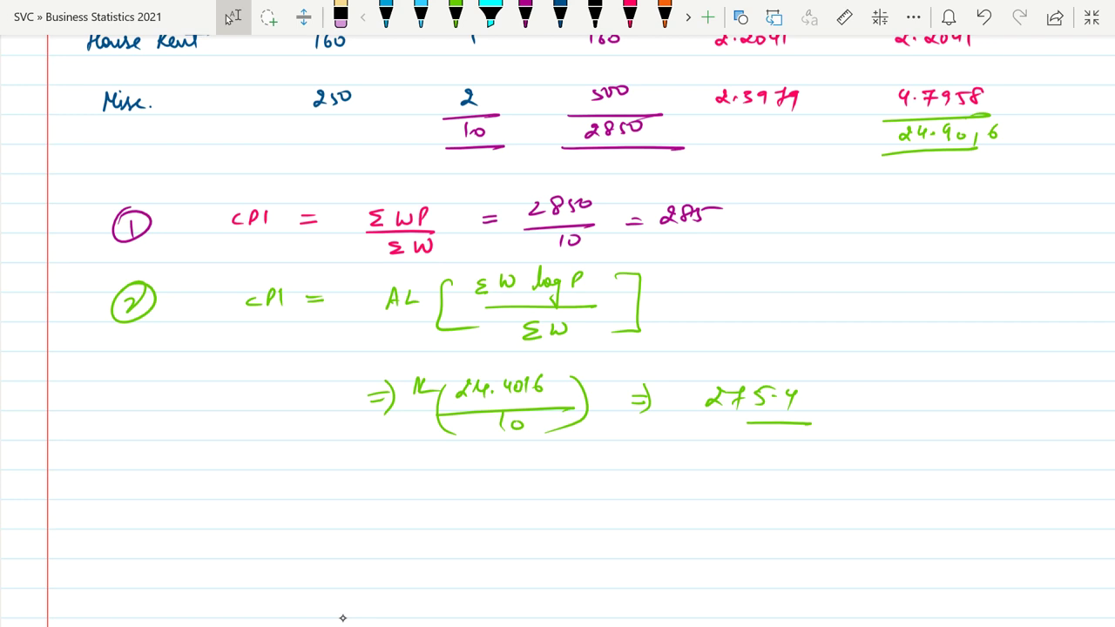
# Dismiss the touch keyboard and, in black ink, write the Item heading for question 17
pyautogui.scroll(-5, 342, 617)
pyautogui.click(595, 15)
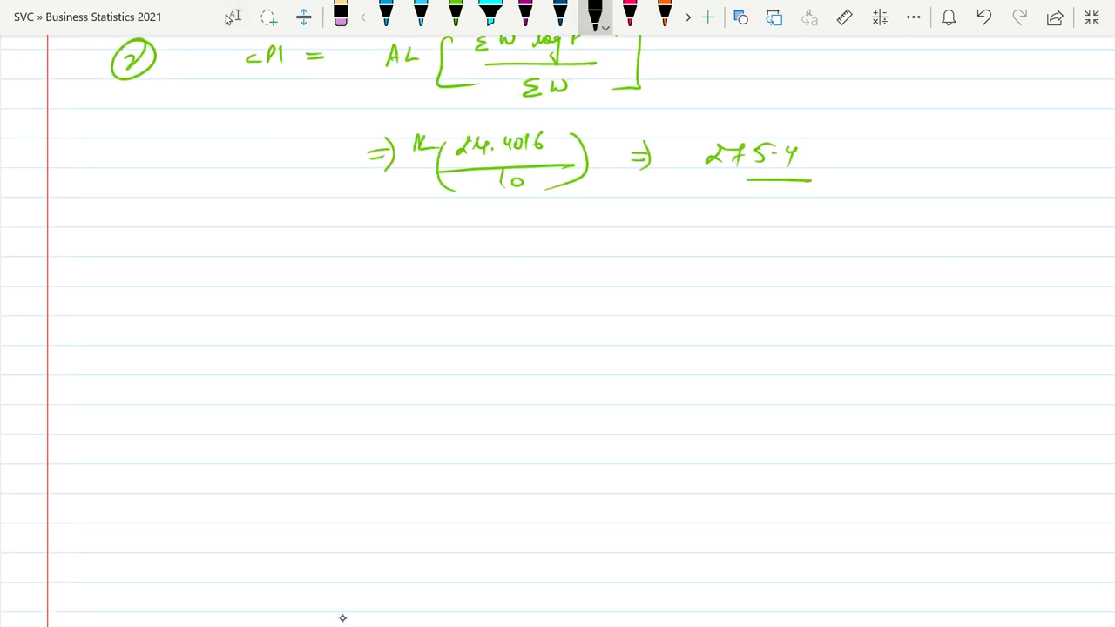
pyautogui.moveTo(23, 257)
pyautogui.mouseDown()
pyautogui.moveTo(23, 281)
pyautogui.moveTo(35, 282)
pyautogui.moveTo(38, 251)
pyautogui.mouseUp()
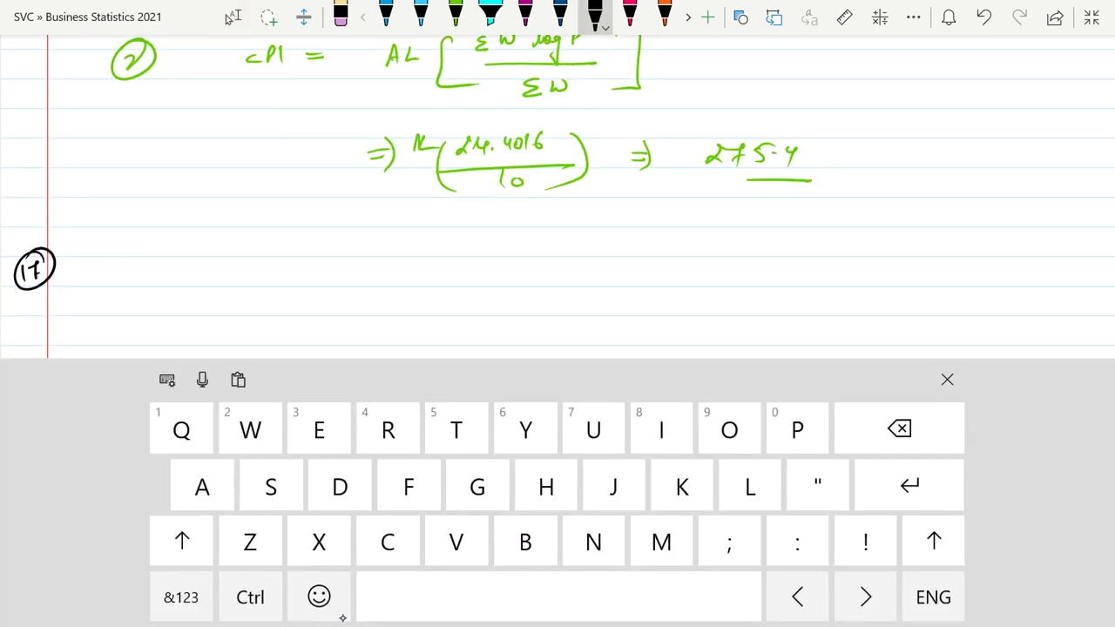
pyautogui.click(947, 379)
pyautogui.scroll(-2, 343, 618)
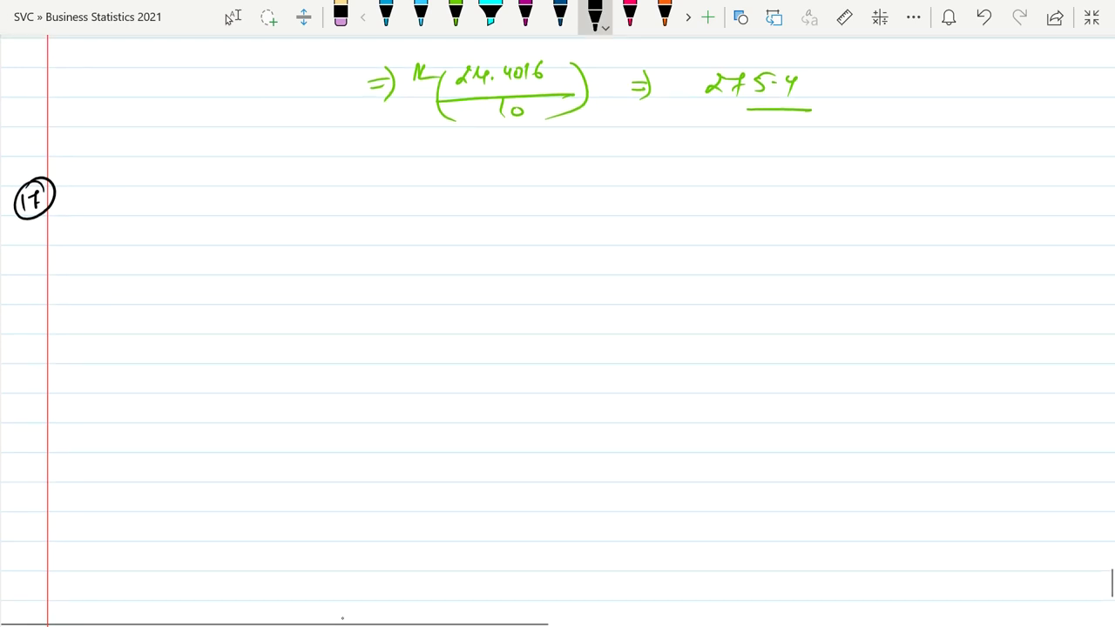
pyautogui.click(230, 17)
pyautogui.click(595, 13)
pyautogui.moveTo(132, 188); pyautogui.dragTo(137, 205)
pyautogui.moveTo(122, 193); pyautogui.dragTo(180, 206)
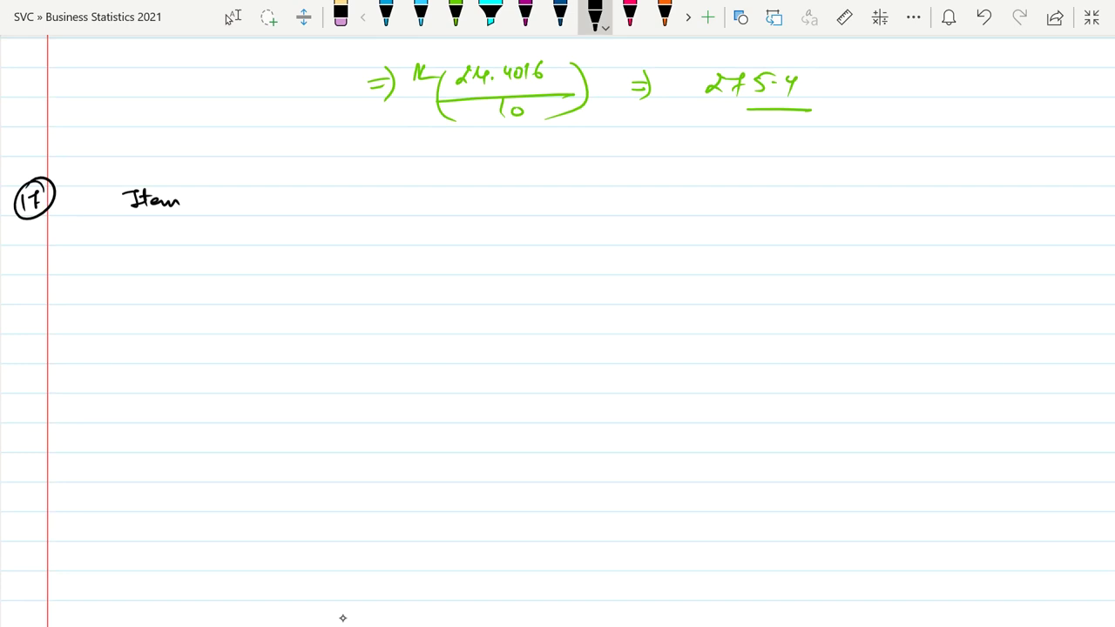
# List Food, Rent, Clothing, Fuel & Power and Misc. under Item
pyautogui.moveTo(119, 251)
pyautogui.mouseDown()
pyautogui.moveTo(116, 269)
pyautogui.moveTo(159, 265)
pyautogui.moveTo(115, 300)
pyautogui.moveTo(160, 298)
pyautogui.mouseUp()
pyautogui.moveTo(162, 277); pyautogui.dragTo(165, 298)
pyautogui.moveTo(150, 284); pyautogui.dragTo(180, 281)
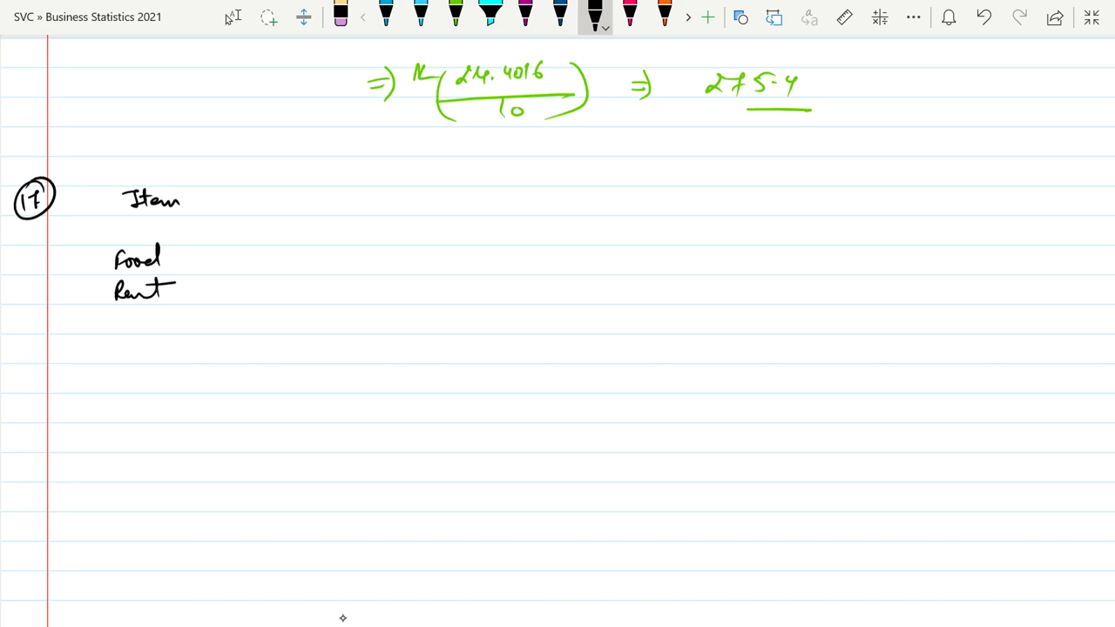
pyautogui.moveTo(123, 312); pyautogui.dragTo(132, 327)
pyautogui.moveTo(139, 317)
pyautogui.mouseDown()
pyautogui.moveTo(163, 326)
pyautogui.moveTo(167, 311)
pyautogui.moveTo(179, 349)
pyautogui.mouseUp()
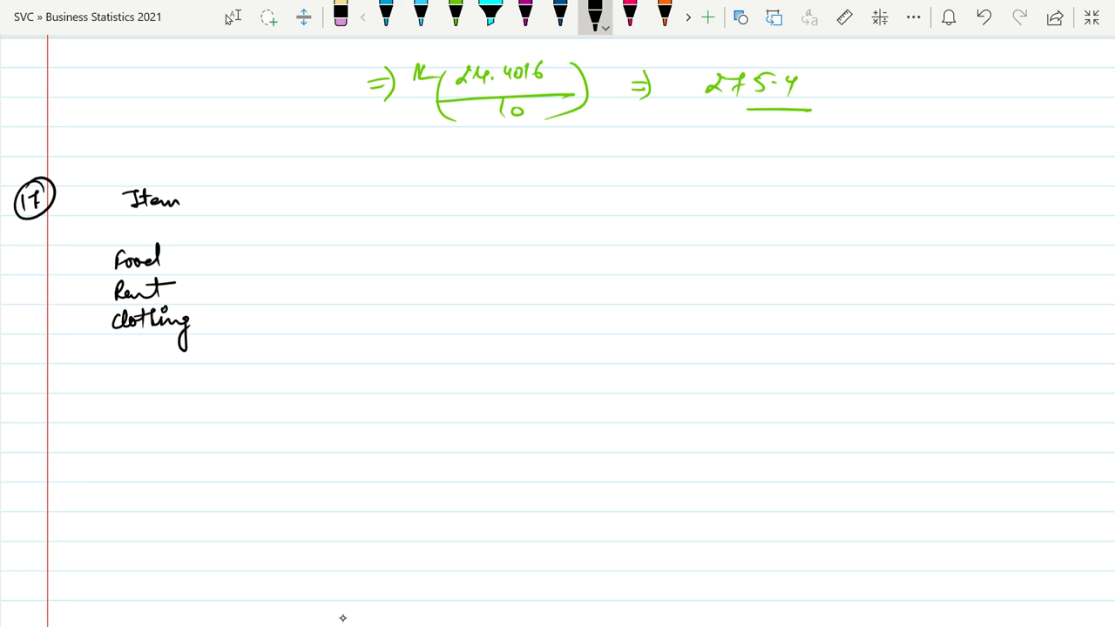
pyautogui.moveTo(107, 346)
pyautogui.mouseDown()
pyautogui.moveTo(107, 362)
pyautogui.moveTo(117, 340)
pyautogui.mouseUp()
pyautogui.moveTo(106, 356); pyautogui.dragTo(137, 359)
pyautogui.moveTo(150, 343)
pyautogui.mouseDown()
pyautogui.moveTo(152, 357)
pyautogui.moveTo(170, 358)
pyautogui.mouseUp()
pyautogui.moveTo(168, 335)
pyautogui.mouseDown()
pyautogui.moveTo(187, 356)
pyautogui.moveTo(218, 351)
pyautogui.mouseUp()
pyautogui.moveTo(137, 372)
pyautogui.mouseDown()
pyautogui.moveTo(137, 389)
pyautogui.moveTo(185, 389)
pyautogui.mouseUp()
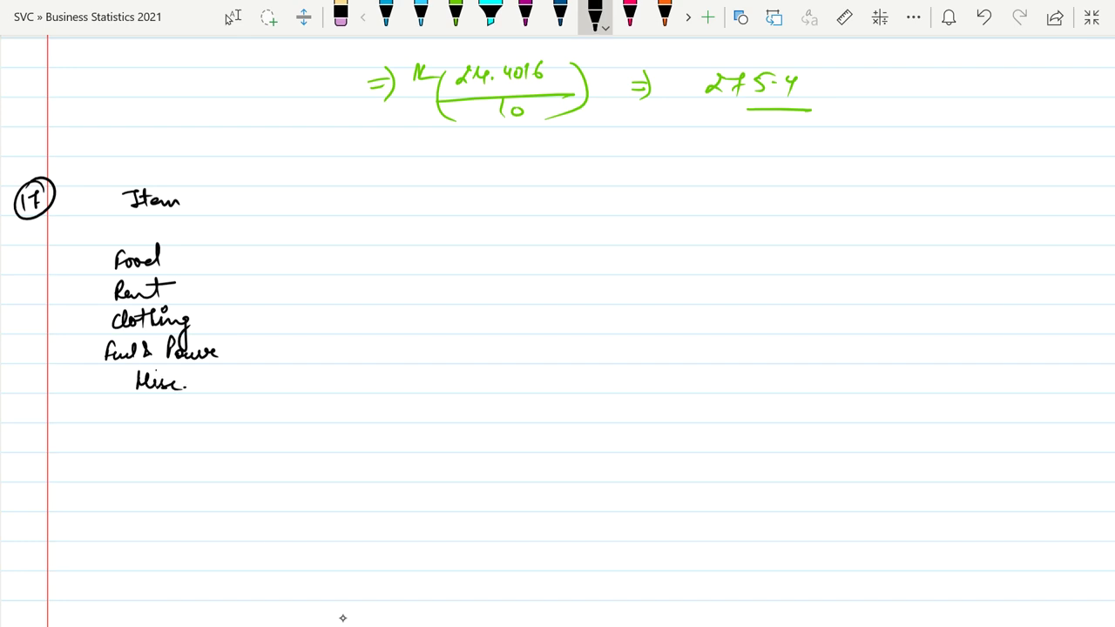
# In green ink, write an Exp column with x, 1470, y, 1680, 1890
pyautogui.click(456, 14)
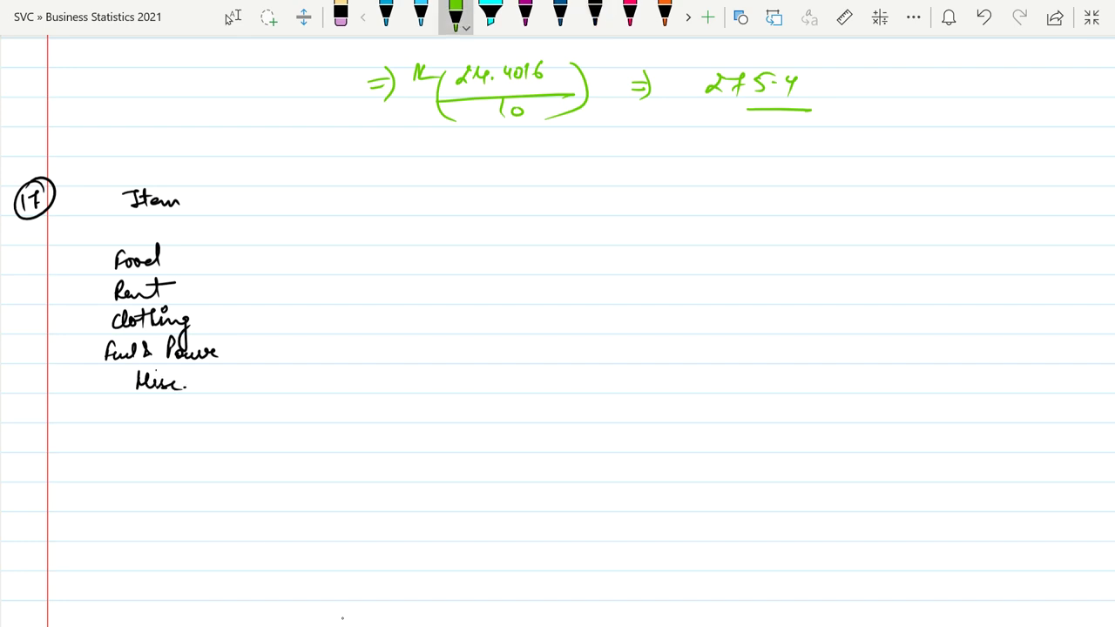
pyautogui.moveTo(266, 197); pyautogui.dragTo(277, 196)
pyautogui.moveTo(293, 190)
pyautogui.mouseDown()
pyautogui.moveTo(292, 202)
pyautogui.moveTo(328, 202)
pyautogui.mouseUp()
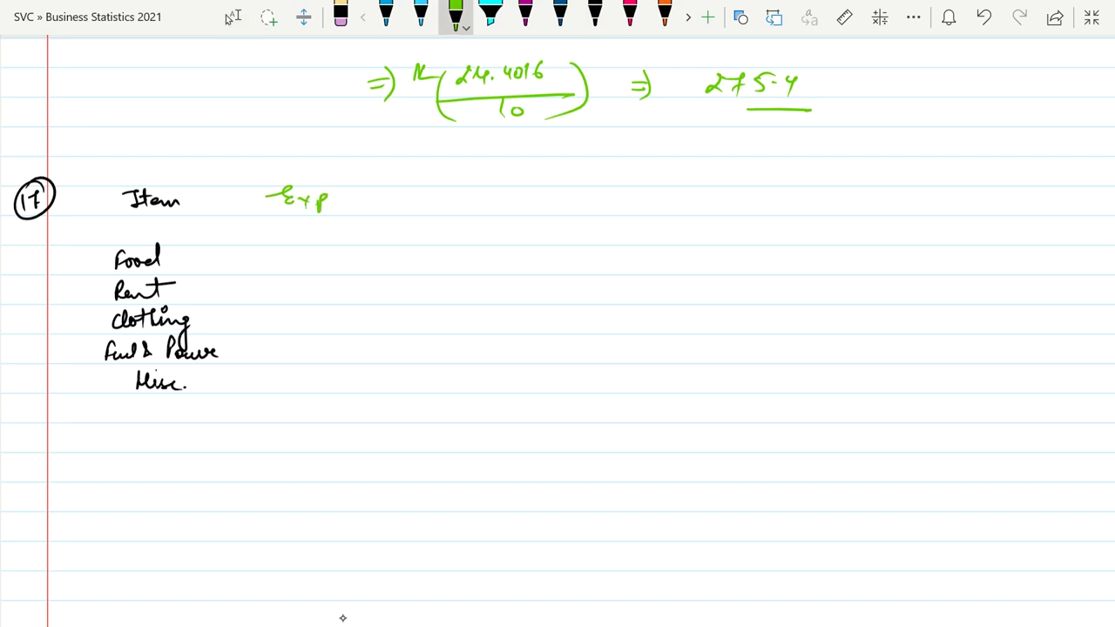
pyautogui.moveTo(289, 256)
pyautogui.mouseDown()
pyautogui.moveTo(300, 267)
pyautogui.moveTo(291, 298)
pyautogui.moveTo(307, 297)
pyautogui.mouseUp()
pyautogui.moveTo(310, 283)
pyautogui.mouseDown()
pyautogui.moveTo(321, 285)
pyautogui.moveTo(315, 298)
pyautogui.mouseUp()
pyautogui.moveTo(331, 285); pyautogui.dragTo(330, 286)
pyautogui.moveTo(302, 144); pyautogui.dragTo(304, 331)
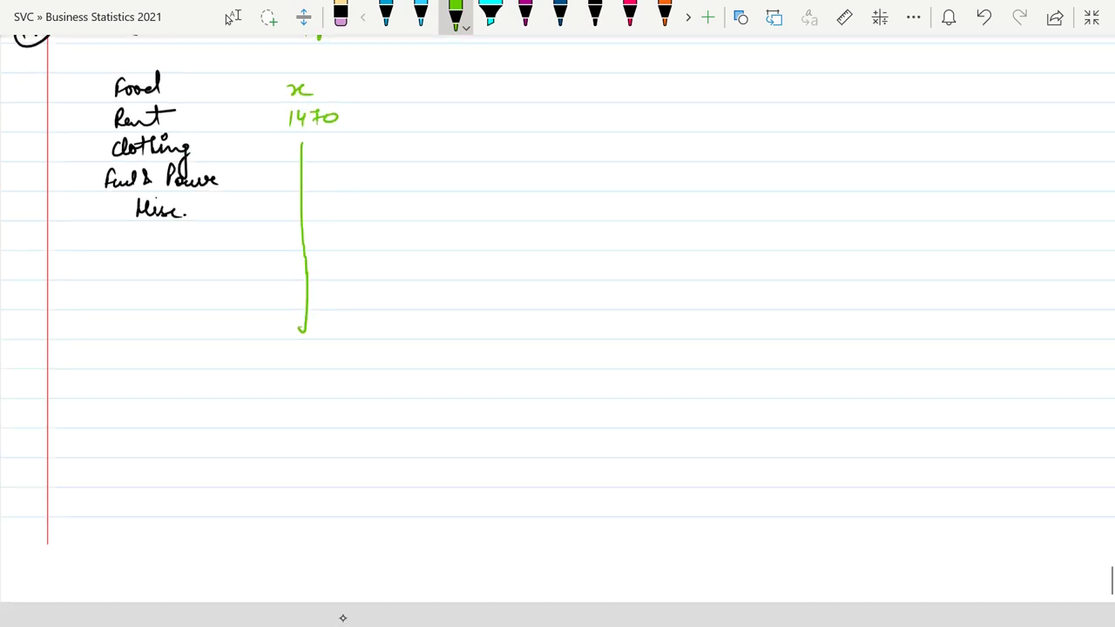
pyautogui.click(302, 236)
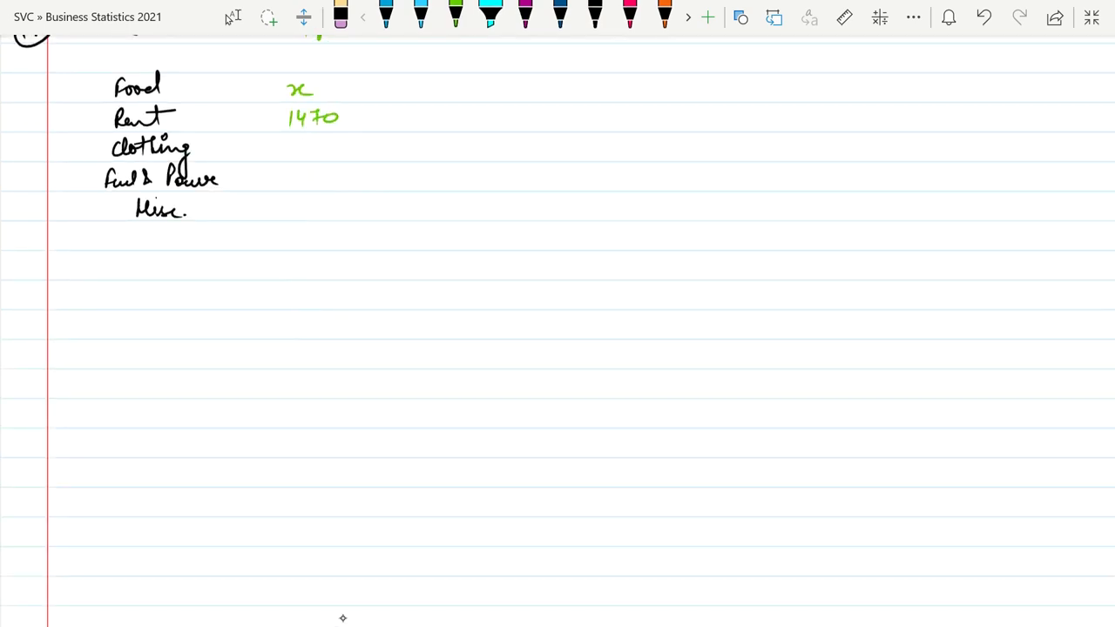
pyautogui.moveTo(298, 142)
pyautogui.mouseDown()
pyautogui.moveTo(293, 182)
pyautogui.moveTo(328, 171)
pyautogui.moveTo(293, 212)
pyautogui.moveTo(307, 200)
pyautogui.moveTo(319, 212)
pyautogui.mouseUp()
pyautogui.moveTo(331, 207); pyautogui.dragTo(333, 200)
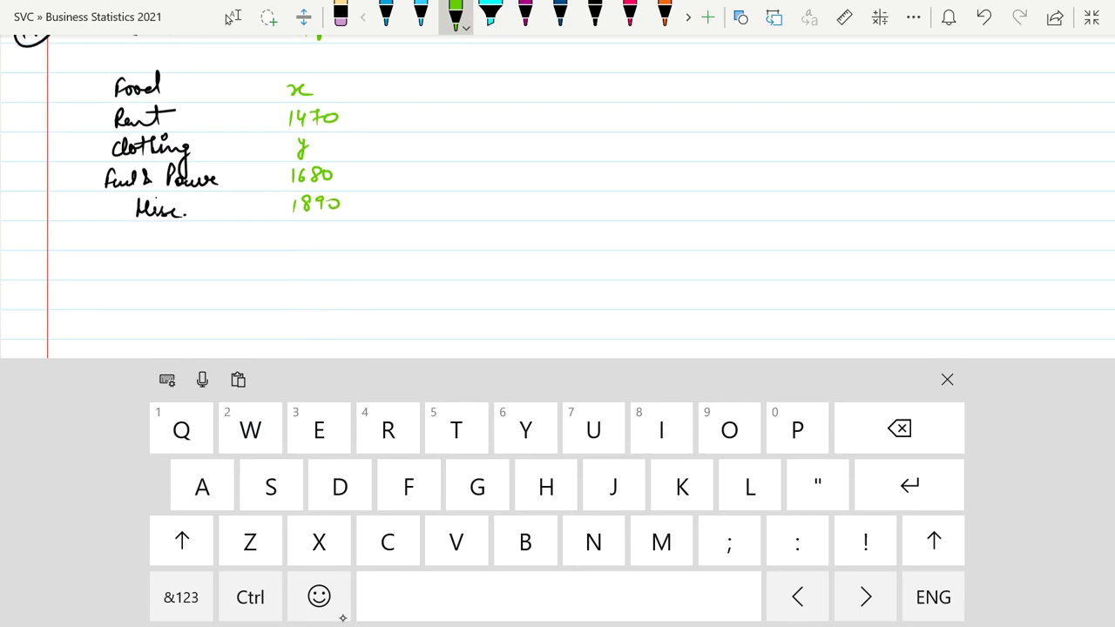
# In blue ink, label the column (w) and total it as x+y+5040 between lines
pyautogui.click(947, 379)
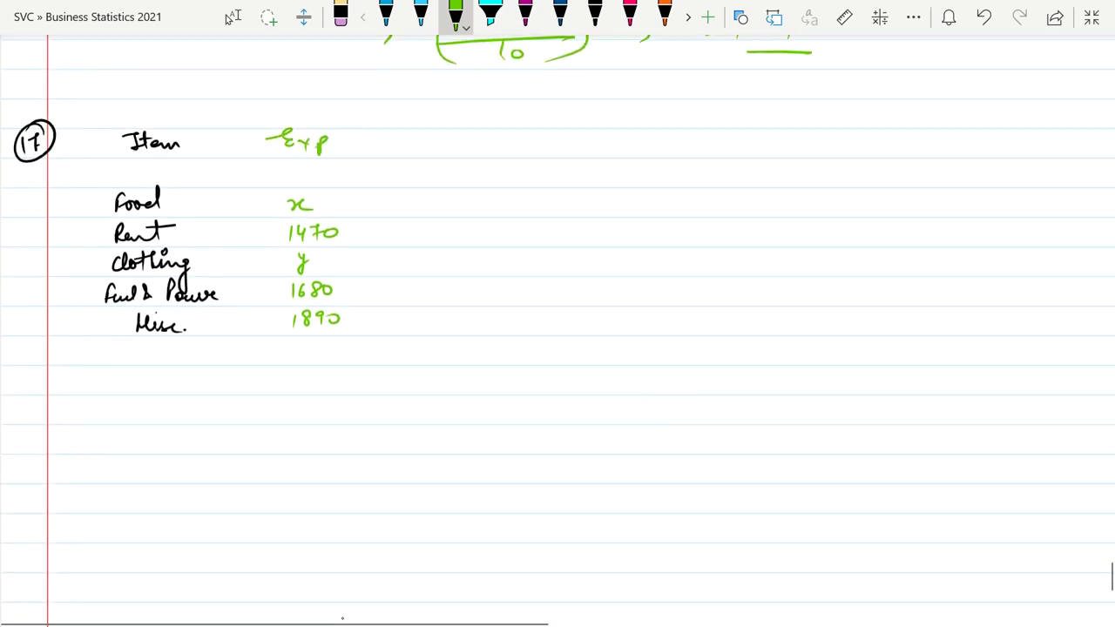
pyautogui.click(232, 17)
pyautogui.click(386, 15)
pyautogui.moveTo(348, 132)
pyautogui.mouseDown()
pyautogui.moveTo(348, 151)
pyautogui.moveTo(375, 138)
pyautogui.moveTo(372, 158)
pyautogui.mouseUp()
pyautogui.moveTo(259, 343); pyautogui.dragTo(368, 338)
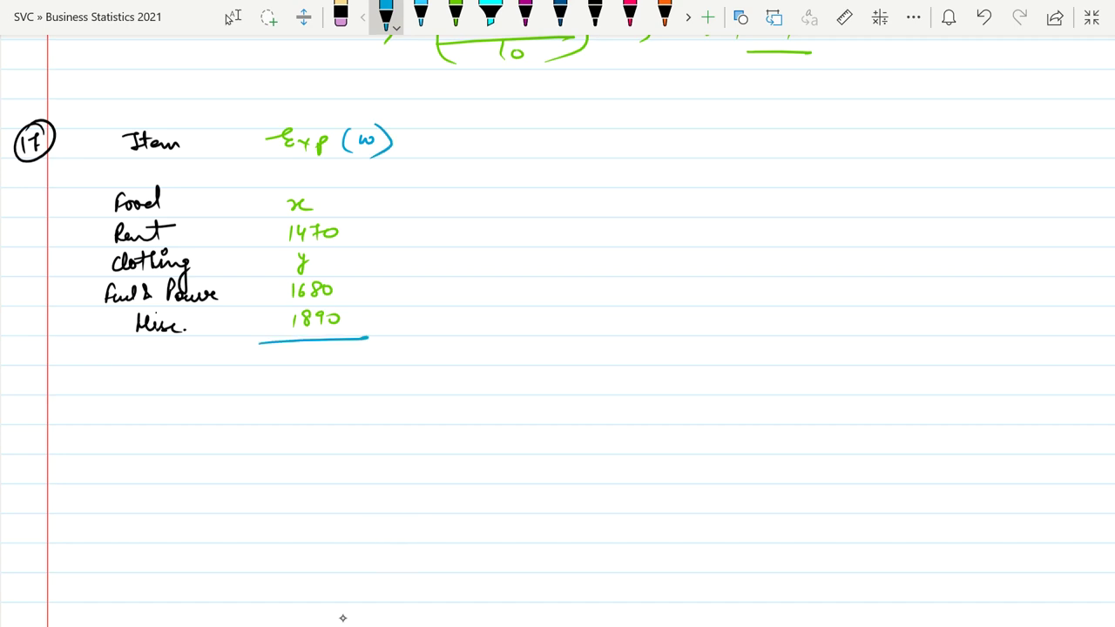
pyautogui.moveTo(246, 390); pyautogui.dragTo(433, 383)
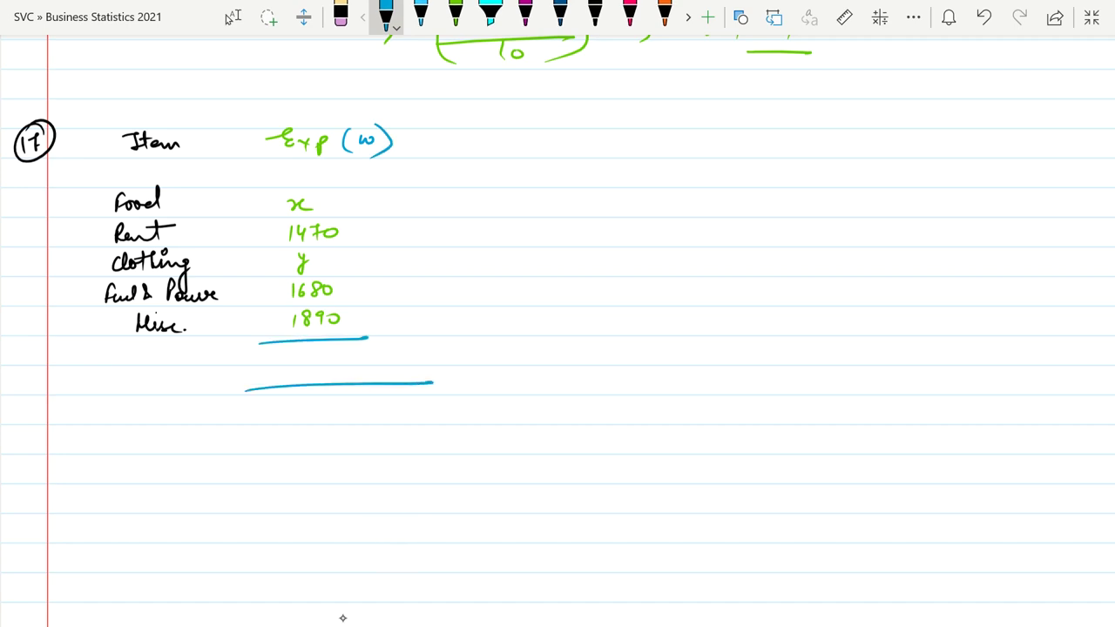
pyautogui.moveTo(257, 355)
pyautogui.mouseDown()
pyautogui.moveTo(270, 366)
pyautogui.moveTo(287, 358)
pyautogui.mouseUp()
pyautogui.moveTo(281, 354)
pyautogui.mouseDown()
pyautogui.moveTo(289, 383)
pyautogui.moveTo(342, 350)
pyautogui.mouseUp()
pyautogui.moveTo(353, 352); pyautogui.dragTo(367, 361)
pyautogui.moveTo(374, 353); pyautogui.dragTo(374, 353)
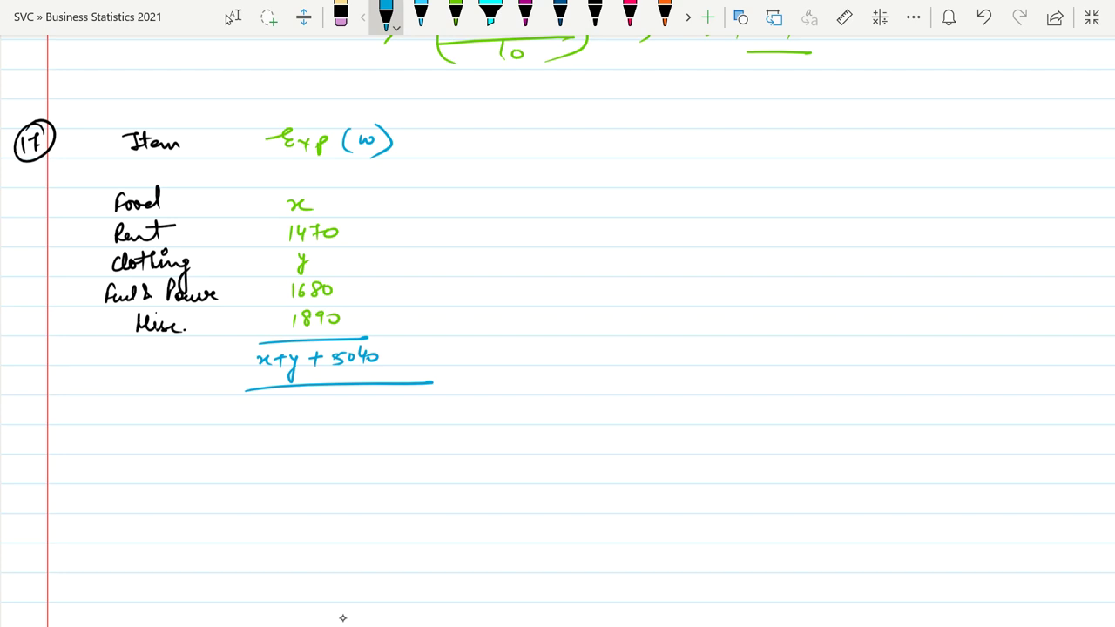
# In magenta ink, write an Index (P) heading with 180, 100, 150, 110, 80 beneath
pyautogui.click(525, 16)
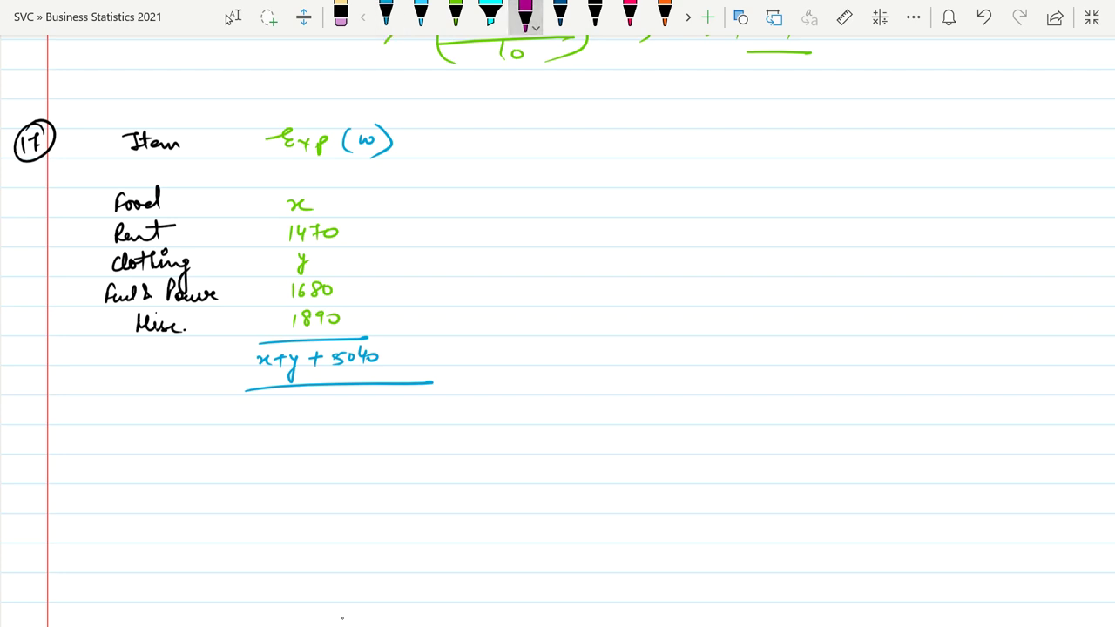
pyautogui.moveTo(484, 133); pyautogui.dragTo(505, 133)
pyautogui.moveTo(507, 129); pyautogui.dragTo(512, 144)
pyautogui.moveTo(508, 141)
pyautogui.mouseDown()
pyautogui.moveTo(566, 136)
pyautogui.moveTo(574, 154)
pyautogui.mouseUp()
pyautogui.moveTo(584, 145)
pyautogui.mouseDown()
pyautogui.moveTo(592, 129)
pyautogui.moveTo(594, 139)
pyautogui.mouseUp()
pyautogui.moveTo(600, 125); pyautogui.dragTo(589, 158)
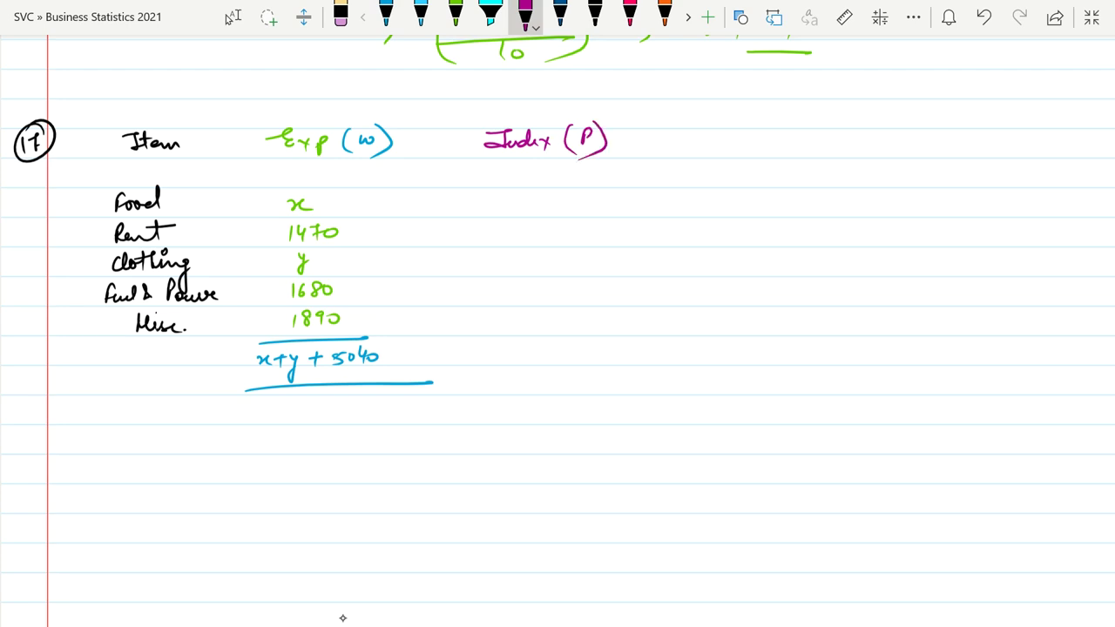
pyautogui.moveTo(542, 196)
pyautogui.mouseDown()
pyautogui.moveTo(552, 194)
pyautogui.moveTo(528, 241)
pyautogui.mouseUp()
pyautogui.moveTo(544, 228)
pyautogui.mouseDown()
pyautogui.moveTo(557, 227)
pyautogui.moveTo(535, 269)
pyautogui.moveTo(561, 255)
pyautogui.moveTo(539, 299)
pyautogui.mouseUp()
pyautogui.moveTo(550, 285)
pyautogui.mouseDown()
pyautogui.moveTo(550, 297)
pyautogui.moveTo(562, 288)
pyautogui.moveTo(547, 326)
pyautogui.moveTo(565, 316)
pyautogui.mouseUp()
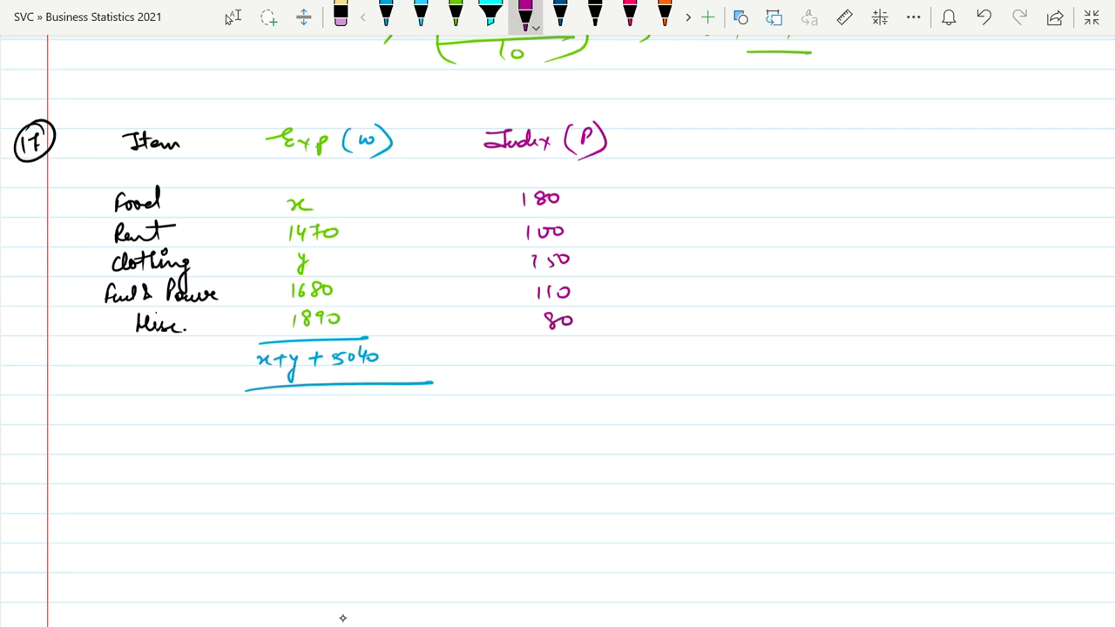
pyautogui.click(386, 16)
# In orange ink, head a WP column with Food 180x and Rent 147000
pyautogui.click(665, 16)
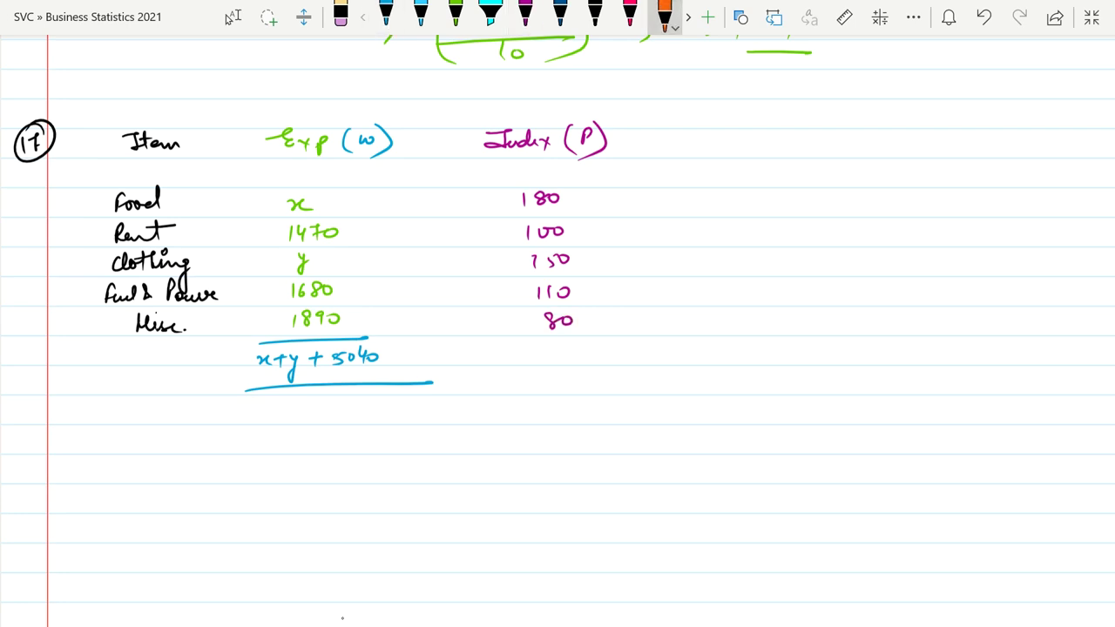
pyautogui.moveTo(725, 131)
pyautogui.mouseDown()
pyautogui.moveTo(739, 145)
pyautogui.moveTo(746, 133)
pyautogui.mouseUp()
pyautogui.moveTo(748, 145); pyautogui.dragTo(760, 129)
pyautogui.moveTo(722, 193)
pyautogui.mouseDown()
pyautogui.moveTo(723, 205)
pyautogui.moveTo(745, 198)
pyautogui.mouseUp()
pyautogui.moveTo(754, 198); pyautogui.dragTo(765, 205)
pyautogui.moveTo(764, 201); pyautogui.dragTo(772, 203)
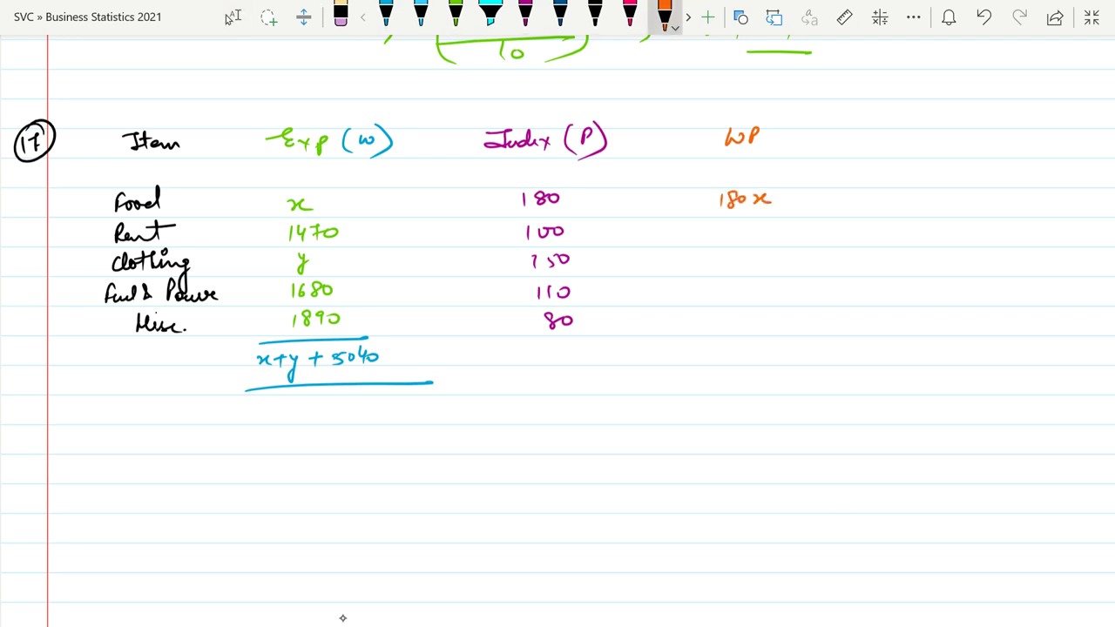
pyautogui.moveTo(725, 227)
pyautogui.mouseDown()
pyautogui.moveTo(723, 240)
pyautogui.moveTo(761, 228)
pyautogui.mouseUp()
pyautogui.moveTo(756, 221)
pyautogui.mouseDown()
pyautogui.moveTo(761, 239)
pyautogui.moveTo(809, 232)
pyautogui.mouseUp()
# Add the WP values 150y for Clothing, 184800 and 151200 for Misc
pyautogui.moveTo(737, 254)
pyautogui.mouseDown()
pyautogui.moveTo(739, 270)
pyautogui.moveTo(759, 252)
pyautogui.mouseUp()
pyautogui.moveTo(764, 254)
pyautogui.mouseDown()
pyautogui.moveTo(762, 265)
pyautogui.moveTo(779, 262)
pyautogui.mouseUp()
pyautogui.moveTo(782, 256)
pyautogui.mouseDown()
pyautogui.moveTo(772, 280)
pyautogui.moveTo(731, 301)
pyautogui.moveTo(803, 289)
pyautogui.mouseUp()
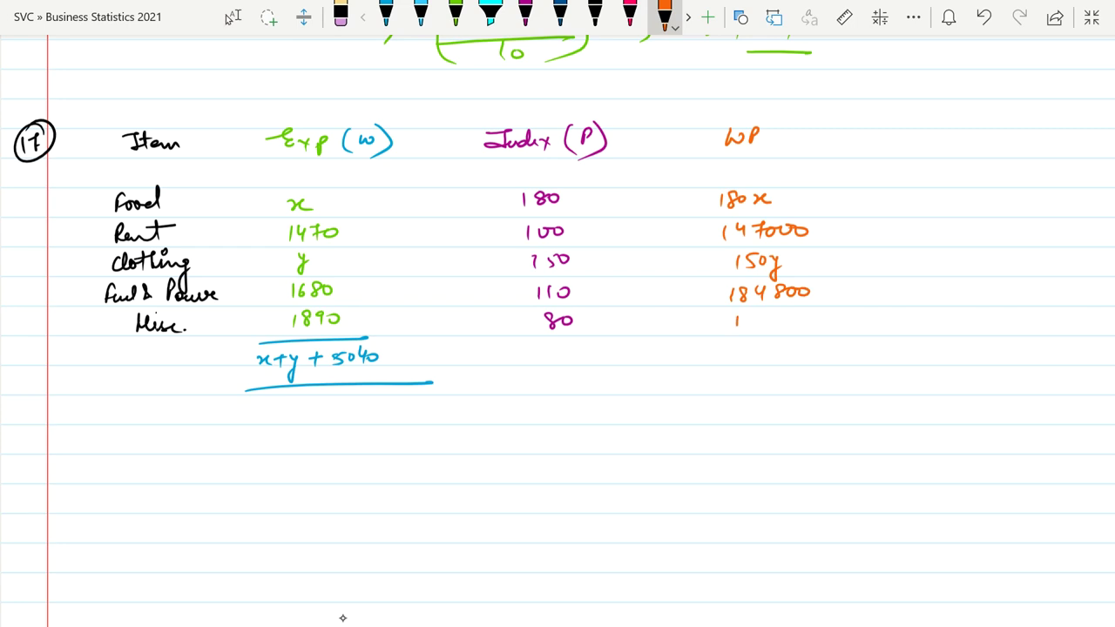
pyautogui.moveTo(751, 316)
pyautogui.mouseDown()
pyautogui.moveTo(749, 327)
pyautogui.moveTo(786, 324)
pyautogui.mouseUp()
pyautogui.moveTo(789, 315); pyautogui.dragTo(814, 324)
pyautogui.moveTo(814, 315); pyautogui.dragTo(826, 322)
# In blue ink, underline the WP column and write its total 180x+150y+483000
pyautogui.click(386, 13)
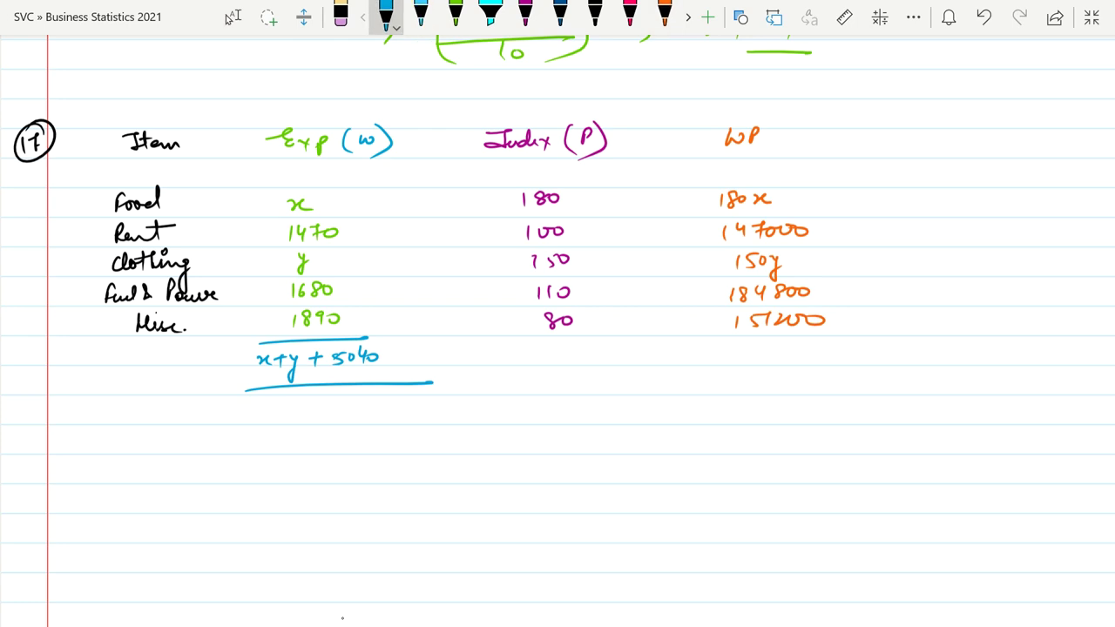
pyautogui.moveTo(694, 345); pyautogui.dragTo(877, 338)
pyautogui.moveTo(704, 393); pyautogui.dragTo(874, 387)
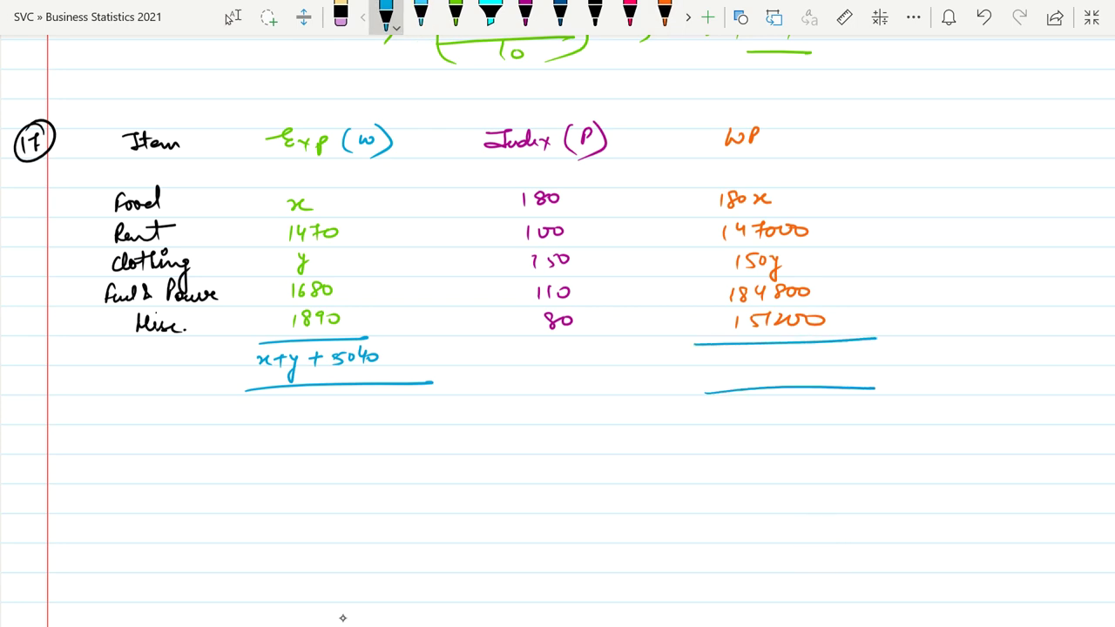
pyautogui.moveTo(726, 353)
pyautogui.mouseDown()
pyautogui.moveTo(725, 367)
pyautogui.moveTo(775, 366)
pyautogui.mouseUp()
pyautogui.moveTo(781, 359); pyautogui.dragTo(819, 364)
pyautogui.moveTo(829, 352)
pyautogui.mouseDown()
pyautogui.moveTo(849, 375)
pyautogui.moveTo(946, 352)
pyautogui.mouseUp()
pyautogui.moveTo(959, 348); pyautogui.dragTo(969, 350)
pyautogui.moveTo(877, 341); pyautogui.dragTo(984, 339)
# Double-underline the WP total and briefly recheck the question PDF in Acrobat
pyautogui.click(230, 17)
pyautogui.click(386, 13)
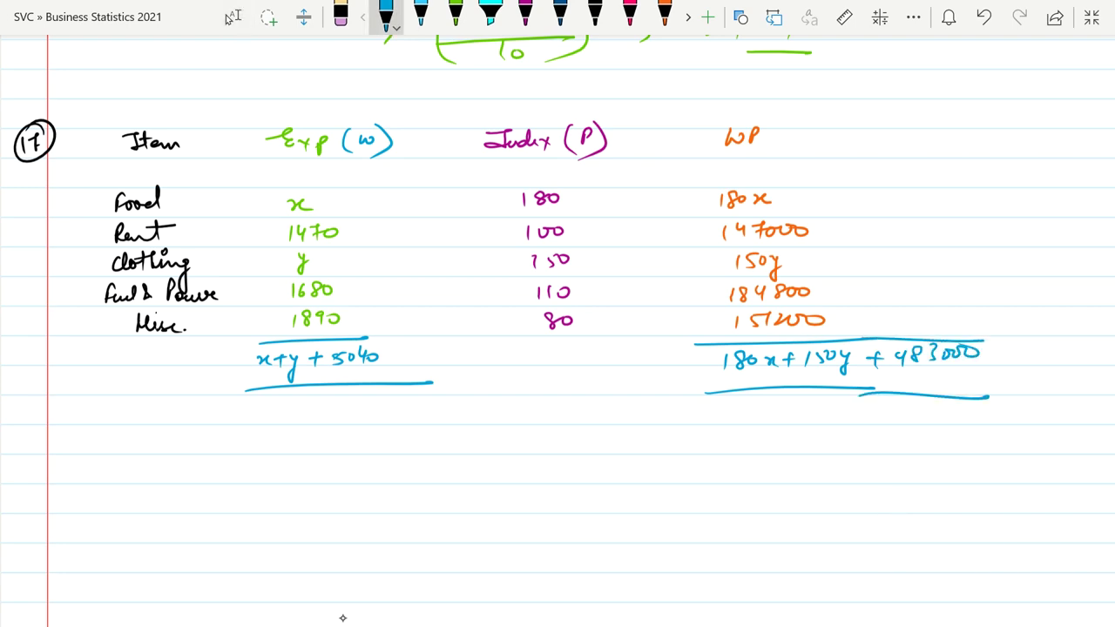
pyautogui.moveTo(859, 395); pyautogui.dragTo(989, 398)
pyautogui.click(401, 610)
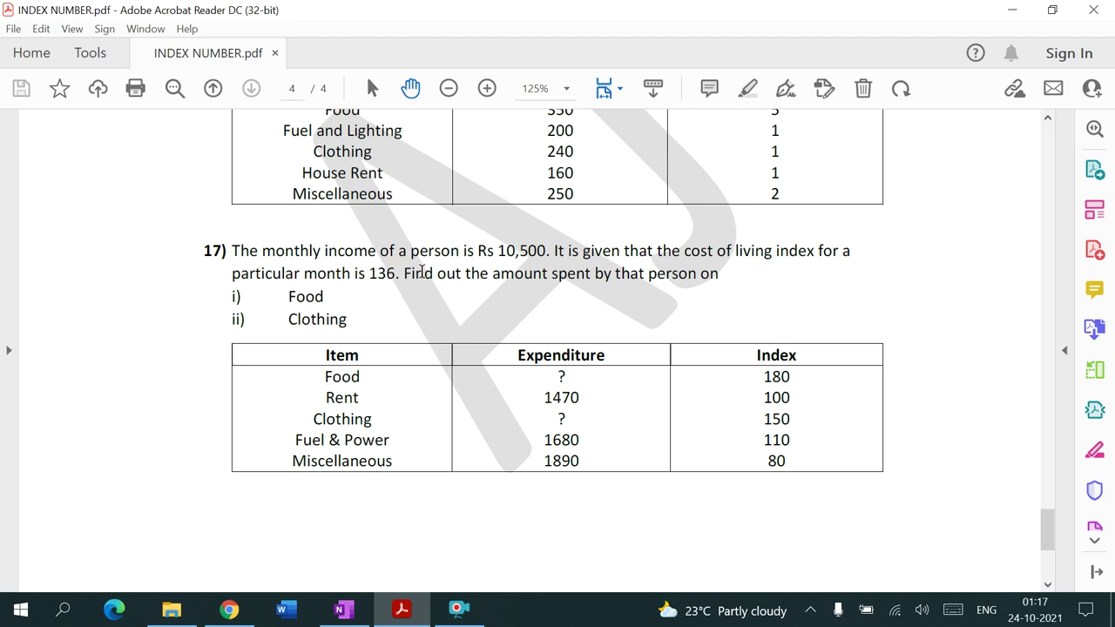
pyautogui.click(343, 610)
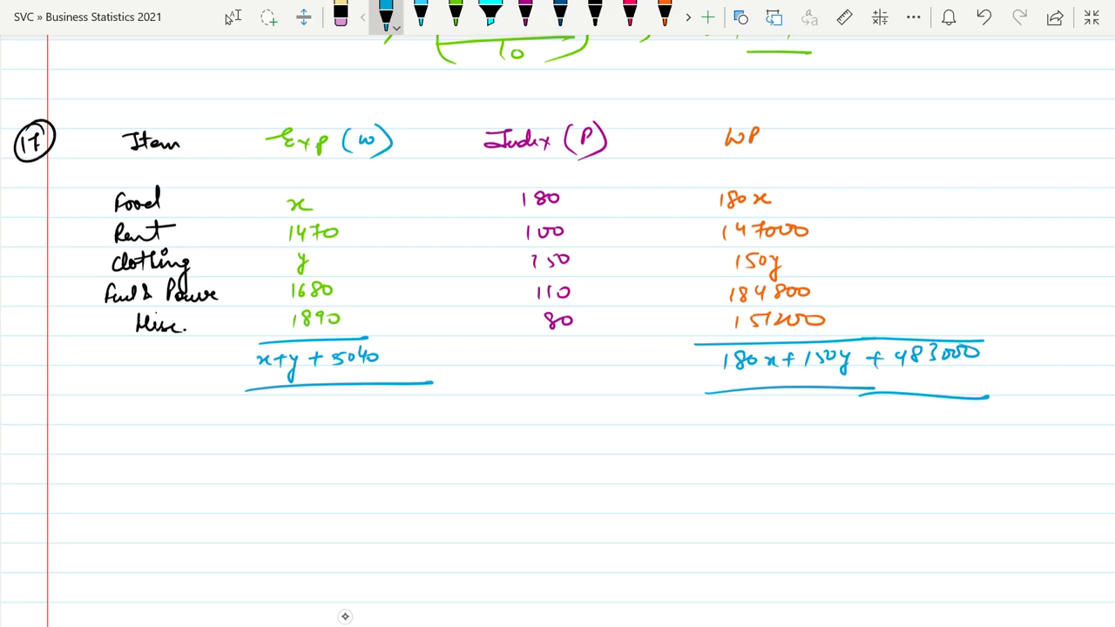
# Write the income equation 10500 = x + y + 5040 in black ink under question 17's table
pyautogui.scroll(-2, 345, 616)
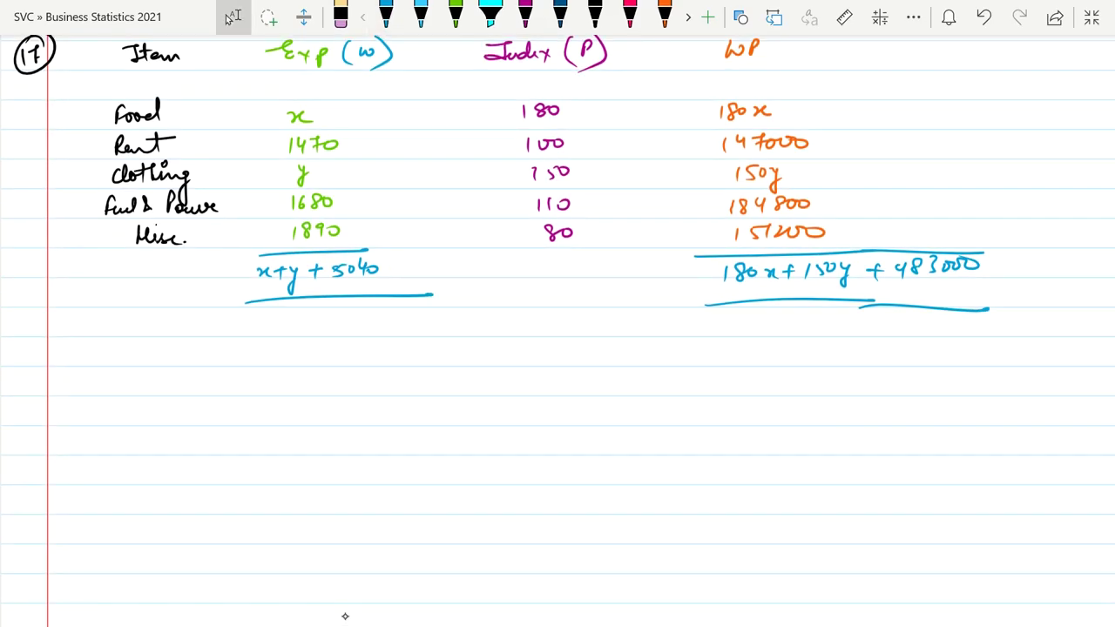
pyautogui.click(595, 16)
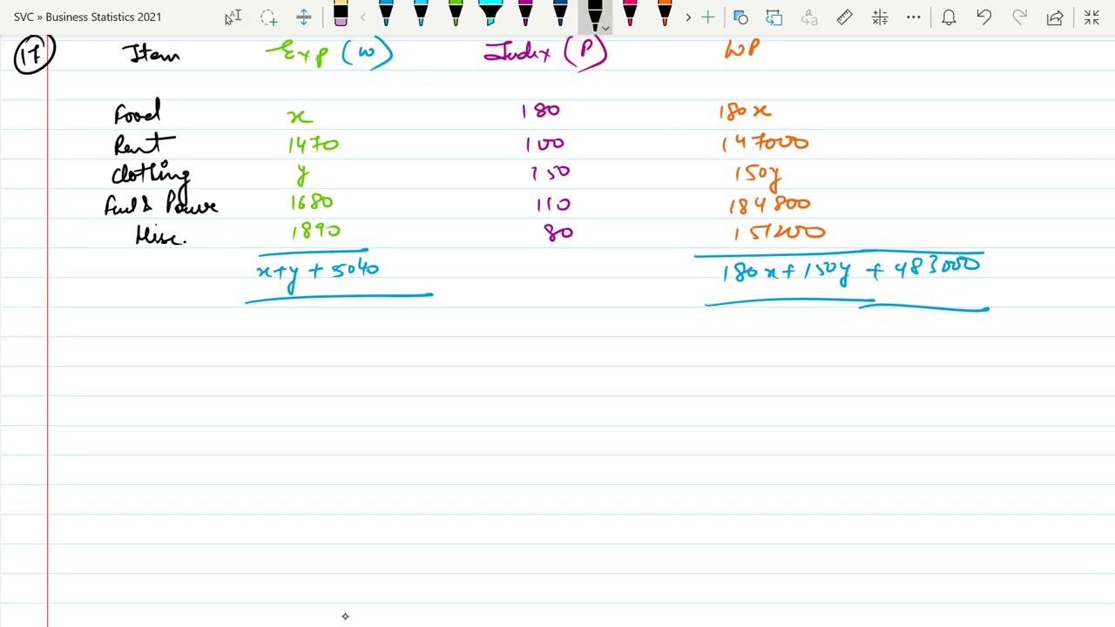
pyautogui.moveTo(259, 344)
pyautogui.mouseDown()
pyautogui.moveTo(259, 361)
pyautogui.moveTo(268, 349)
pyautogui.moveTo(280, 358)
pyautogui.moveTo(312, 347)
pyautogui.moveTo(388, 358)
pyautogui.mouseUp()
pyautogui.moveTo(403, 352); pyautogui.dragTo(418, 352)
pyautogui.moveTo(410, 346)
pyautogui.mouseDown()
pyautogui.moveTo(422, 381)
pyautogui.moveTo(470, 353)
pyautogui.mouseUp()
pyautogui.moveTo(460, 344)
pyautogui.mouseDown()
pyautogui.moveTo(460, 359)
pyautogui.moveTo(491, 358)
pyautogui.mouseUp()
pyautogui.moveTo(493, 344); pyautogui.dragTo(509, 346)
pyautogui.moveTo(521, 342); pyautogui.dragTo(526, 359)
pyautogui.moveTo(540, 345); pyautogui.dragTo(539, 345)
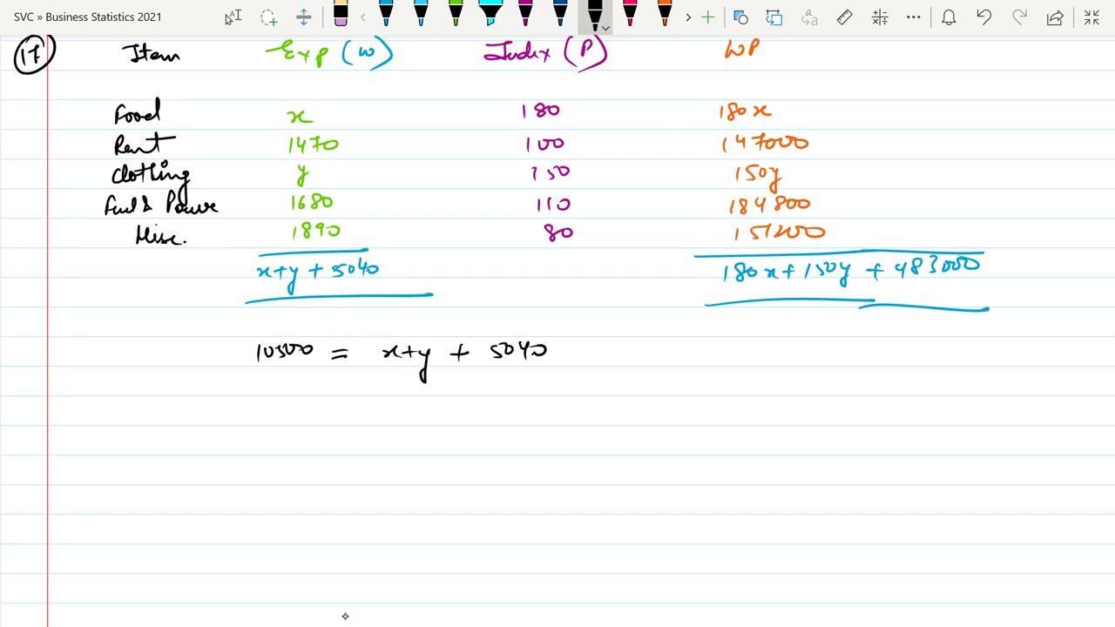
pyautogui.click(401, 609)
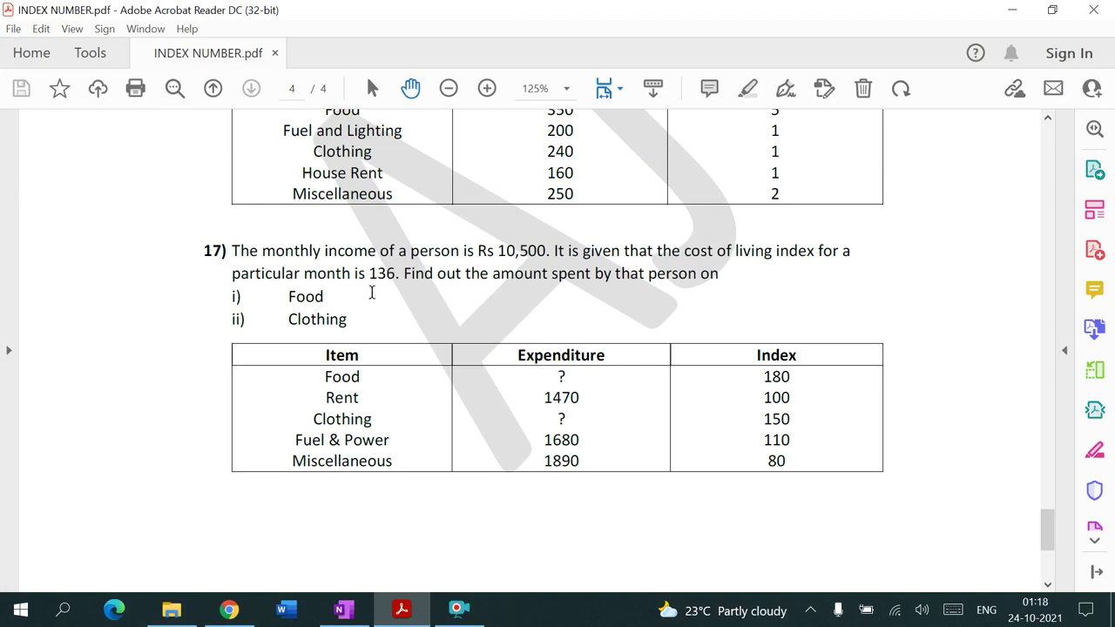
# Return from question 17 in the PDF to the handwritten OneNote notes
pyautogui.click(343, 610)
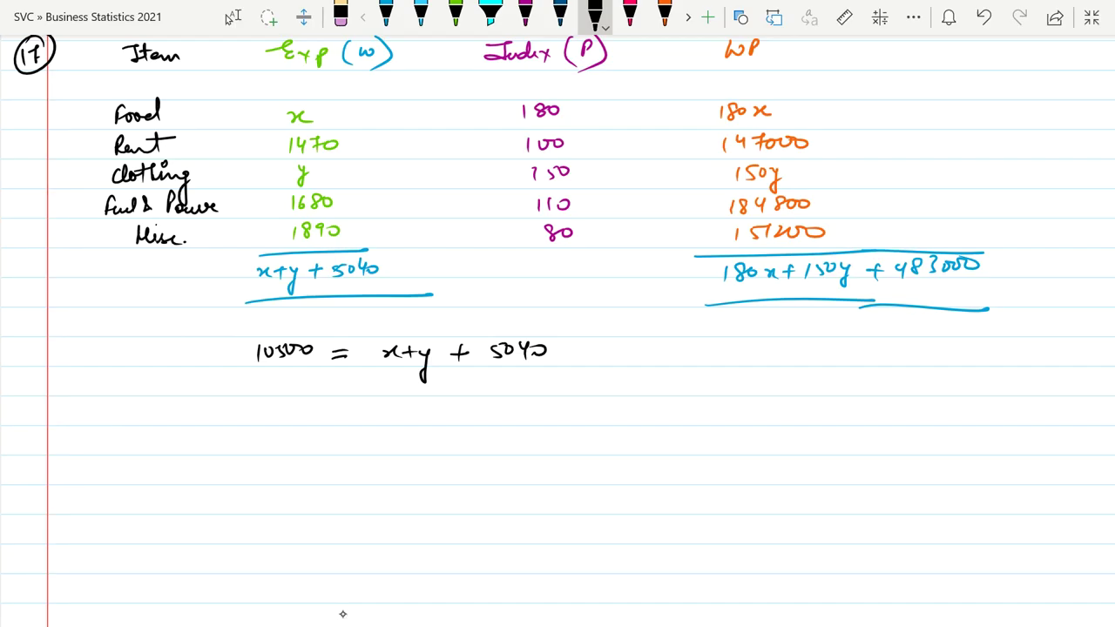
# Handwrite 'Cost of Living Index = ΣWP/ΣW' in dark-blue ink
pyautogui.scroll(-3, 343, 614)
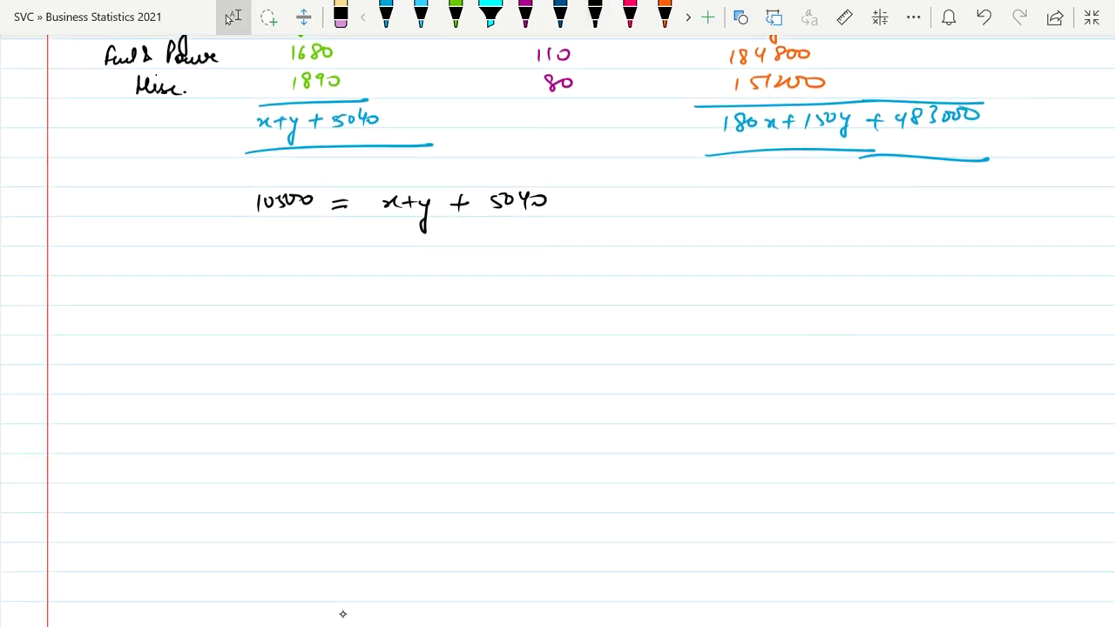
pyautogui.hotkey('alt', 'd')
pyautogui.press('Right')
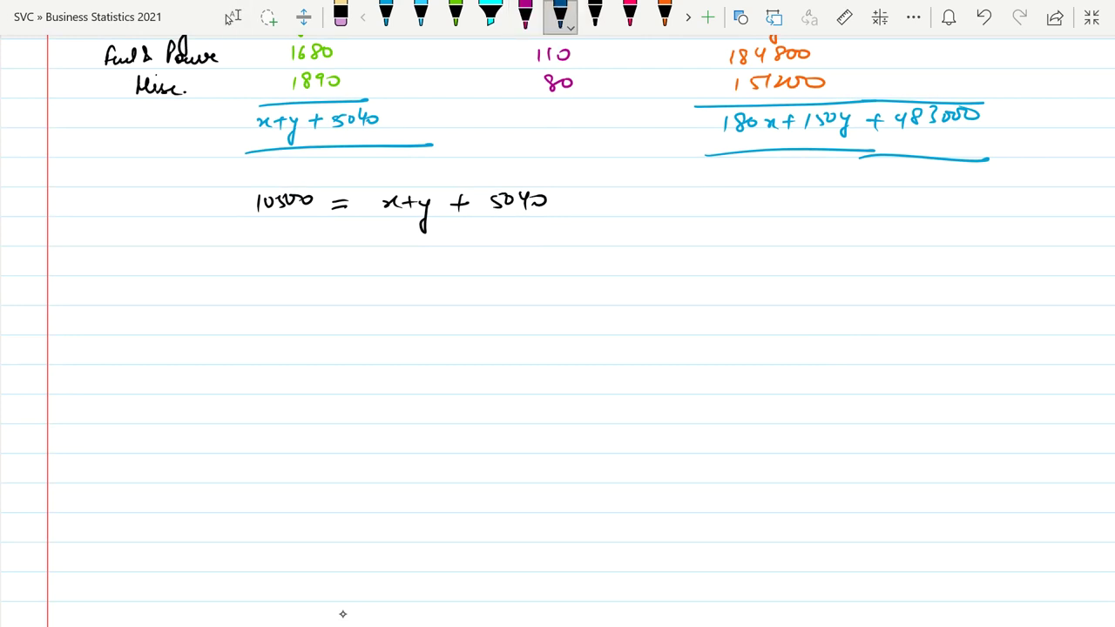
pyautogui.click(232, 18)
pyautogui.click(375, 523)
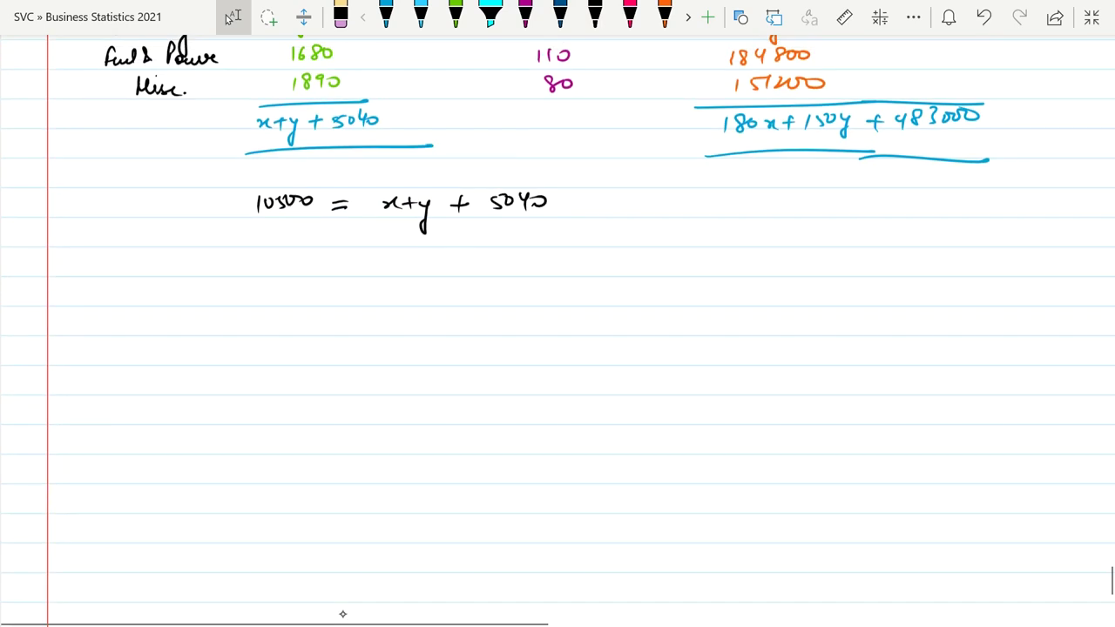
pyautogui.moveTo(158, 258)
pyautogui.mouseDown()
pyautogui.moveTo(151, 264)
pyautogui.moveTo(187, 268)
pyautogui.moveTo(215, 253)
pyautogui.moveTo(209, 296)
pyautogui.mouseUp()
pyautogui.moveTo(244, 249)
pyautogui.mouseDown()
pyautogui.moveTo(240, 272)
pyautogui.moveTo(254, 252)
pyautogui.moveTo(301, 261)
pyautogui.moveTo(295, 300)
pyautogui.mouseUp()
pyautogui.moveTo(322, 253); pyautogui.dragTo(352, 251)
pyautogui.moveTo(345, 250)
pyautogui.mouseDown()
pyautogui.moveTo(342, 272)
pyautogui.moveTo(350, 266)
pyautogui.mouseUp()
pyautogui.moveTo(347, 270)
pyautogui.mouseDown()
pyautogui.moveTo(380, 253)
pyautogui.moveTo(434, 261)
pyautogui.mouseUp()
pyautogui.moveTo(422, 270); pyautogui.dragTo(435, 270)
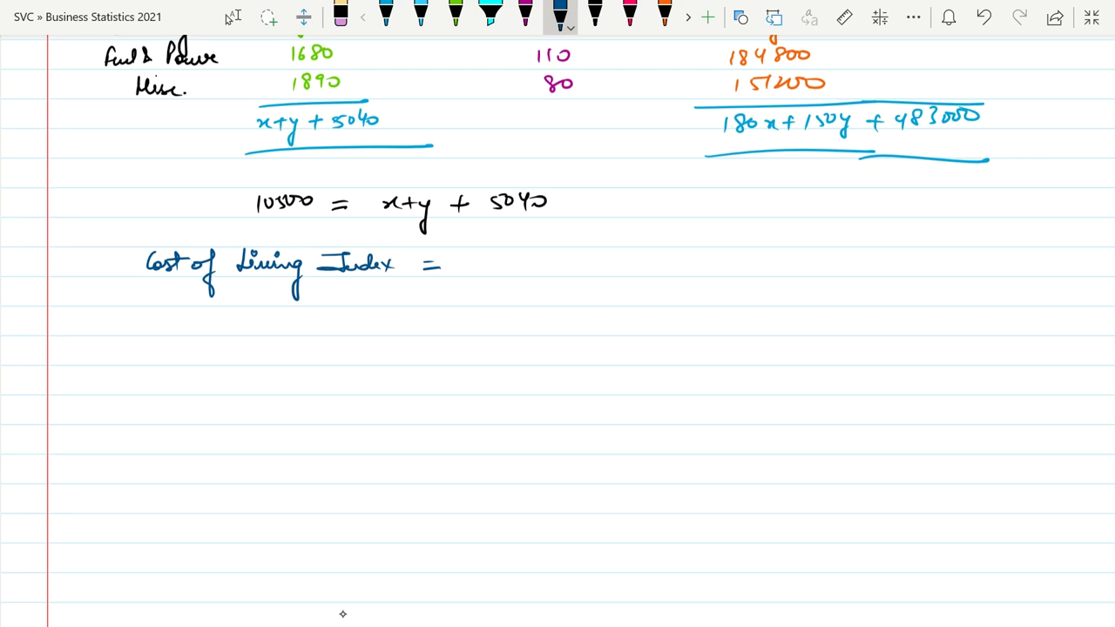
pyautogui.moveTo(548, 253)
pyautogui.mouseDown()
pyautogui.moveTo(536, 263)
pyautogui.moveTo(547, 272)
pyautogui.moveTo(589, 253)
pyautogui.mouseUp()
pyautogui.moveTo(520, 276)
pyautogui.mouseDown()
pyautogui.moveTo(600, 274)
pyautogui.moveTo(558, 300)
pyautogui.moveTo(587, 284)
pyautogui.mouseUp()
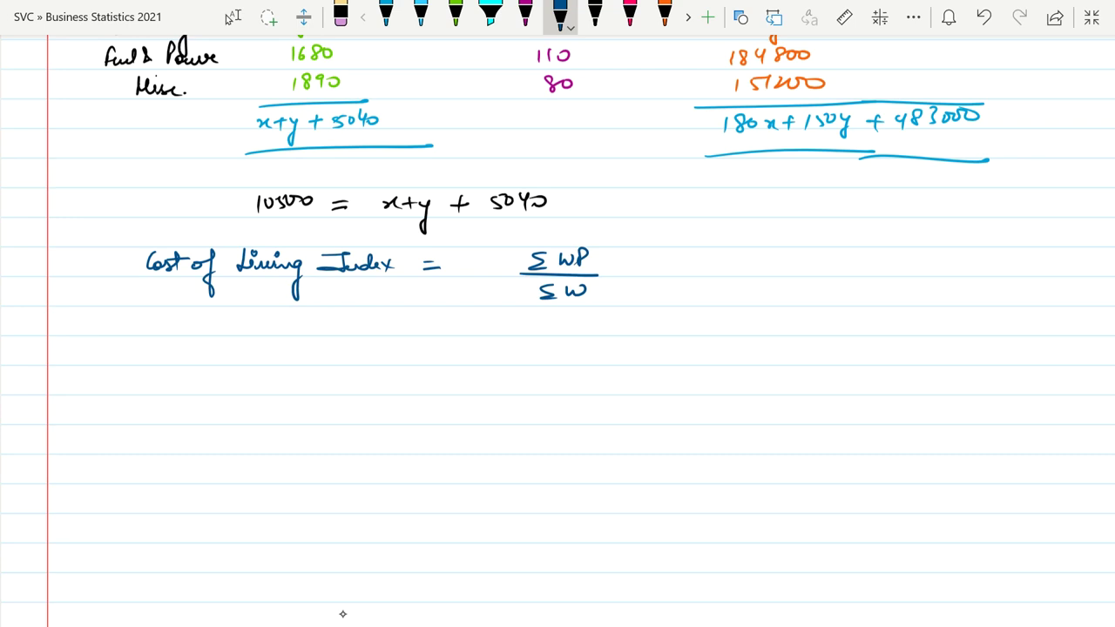
# Write 136 = (180x + 150y + 483000)/10500 below the index formula
pyautogui.moveTo(362, 355); pyautogui.dragTo(383, 356)
pyautogui.moveTo(294, 343)
pyautogui.mouseDown()
pyautogui.moveTo(293, 357)
pyautogui.moveTo(307, 356)
pyautogui.mouseUp()
pyautogui.moveTo(333, 294); pyautogui.dragTo(330, 309)
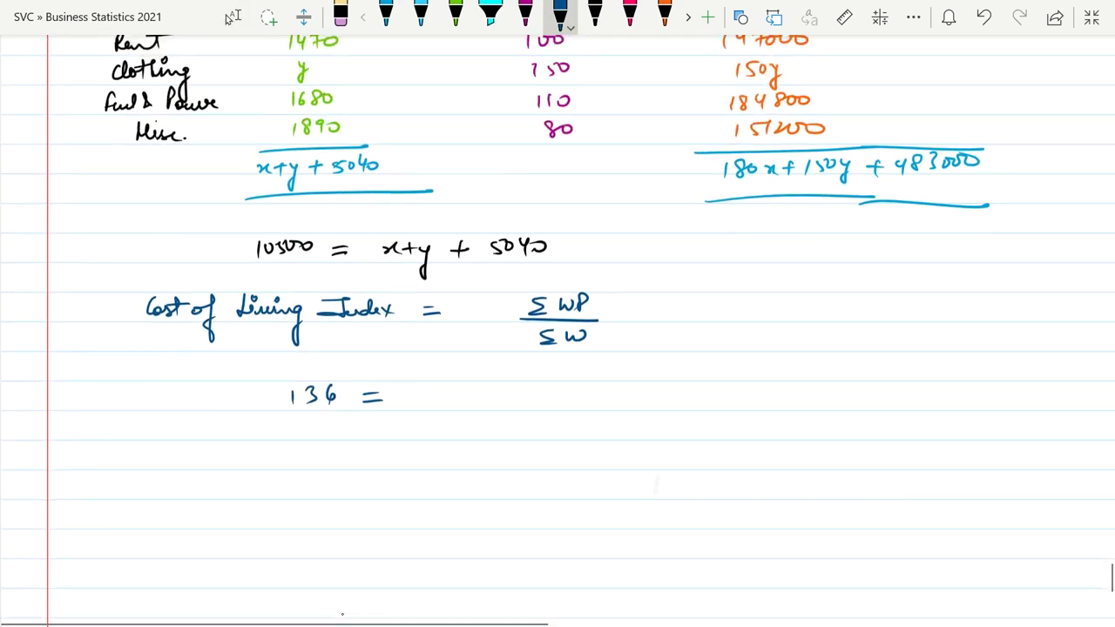
pyautogui.click(232, 17)
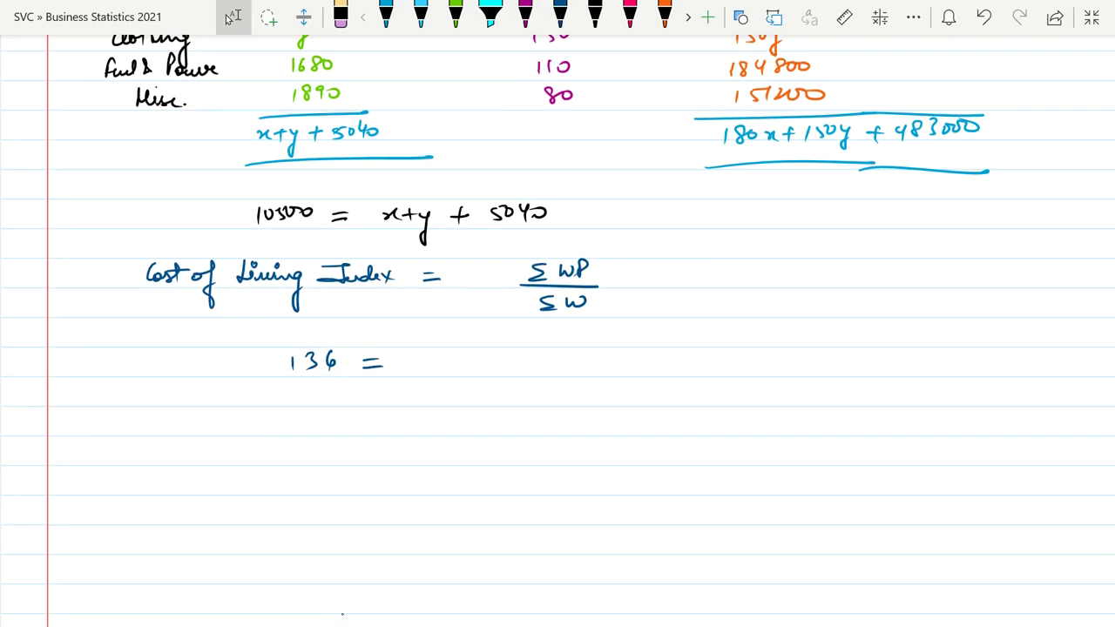
pyautogui.click(560, 16)
pyautogui.moveTo(435, 343)
pyautogui.mouseDown()
pyautogui.moveTo(435, 355)
pyautogui.moveTo(481, 355)
pyautogui.mouseUp()
pyautogui.moveTo(488, 346); pyautogui.dragTo(477, 358)
pyautogui.moveTo(492, 352)
pyautogui.mouseDown()
pyautogui.moveTo(561, 348)
pyautogui.moveTo(563, 374)
pyautogui.moveTo(623, 345)
pyautogui.moveTo(610, 357)
pyautogui.moveTo(661, 336)
pyautogui.moveTo(676, 349)
pyautogui.moveTo(693, 342)
pyautogui.mouseUp()
pyautogui.moveTo(704, 337); pyautogui.dragTo(723, 342)
pyautogui.moveTo(425, 375); pyautogui.dragTo(759, 385)
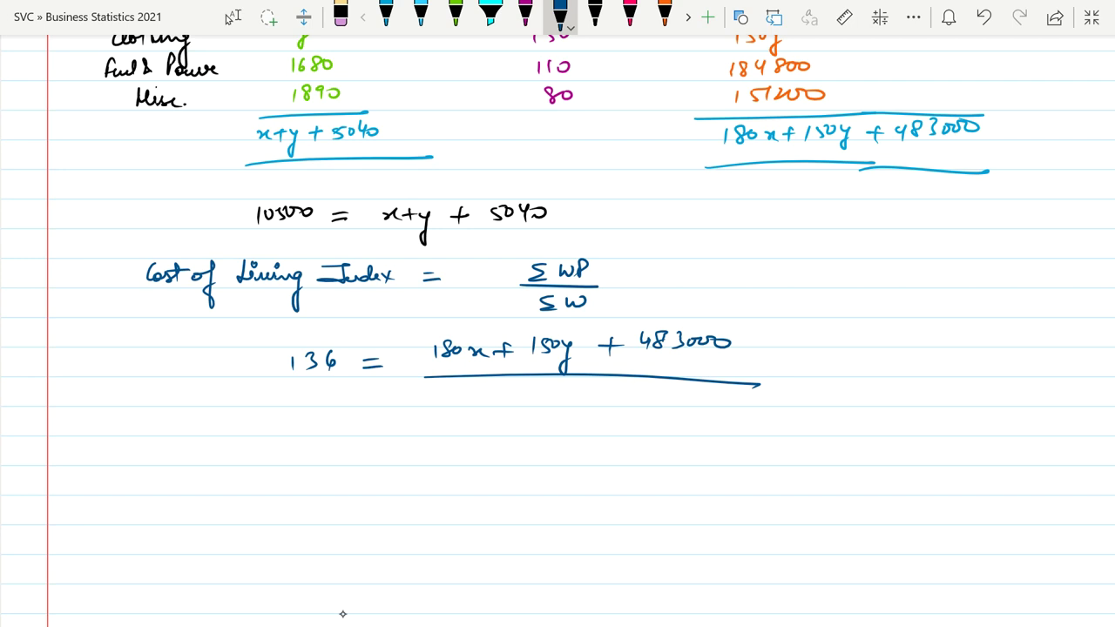
pyautogui.moveTo(558, 388)
pyautogui.mouseDown()
pyautogui.moveTo(558, 402)
pyautogui.moveTo(567, 392)
pyautogui.moveTo(580, 401)
pyautogui.mouseUp()
pyautogui.moveTo(594, 391); pyautogui.dragTo(599, 392)
pyautogui.moveTo(615, 390); pyautogui.dragTo(613, 392)
pyautogui.scroll(-2, 342, 614)
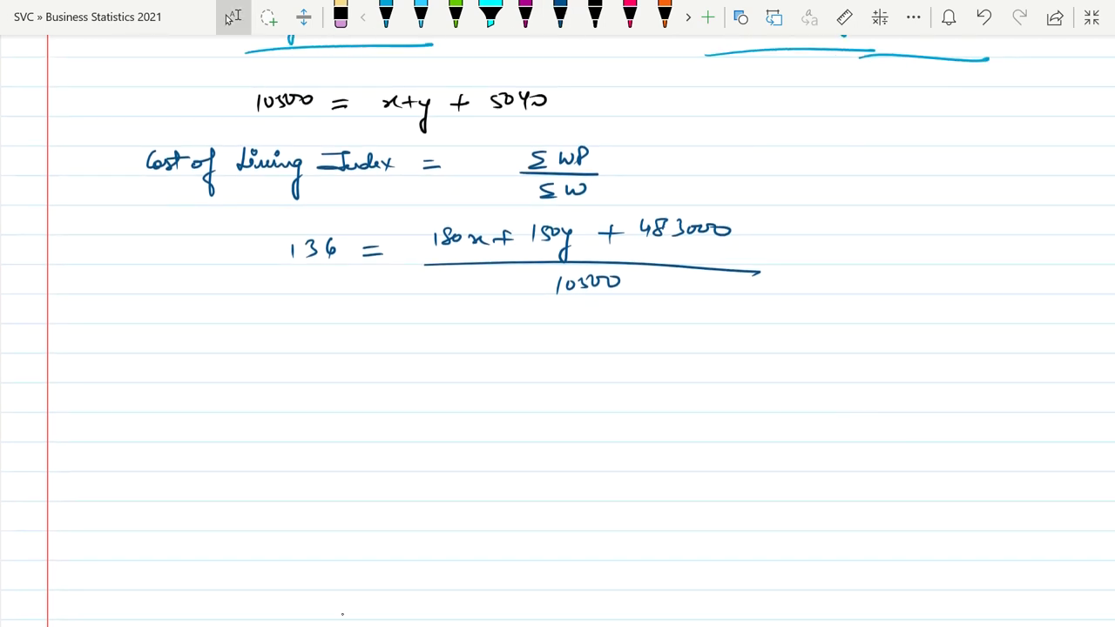
# Write x + y = 5460 below the fraction, then undo it
pyautogui.click(560, 17)
pyautogui.moveTo(377, 342)
pyautogui.mouseDown()
pyautogui.moveTo(392, 355)
pyautogui.moveTo(412, 337)
pyautogui.moveTo(403, 304)
pyautogui.mouseUp()
pyautogui.moveTo(398, 296); pyautogui.dragTo(420, 333)
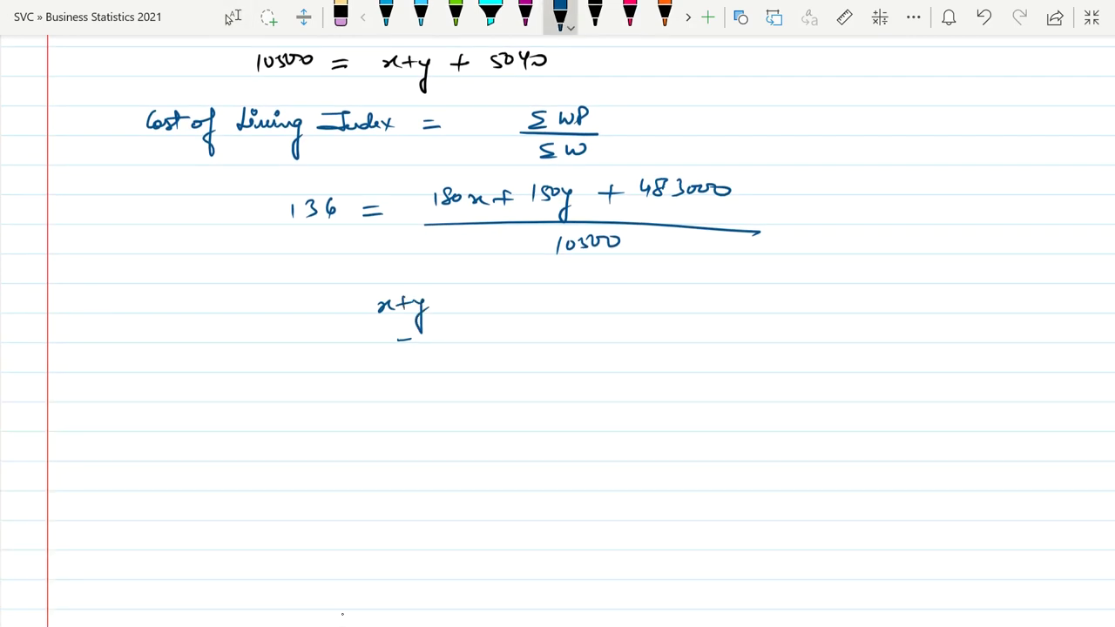
pyautogui.moveTo(450, 299); pyautogui.dragTo(460, 299)
pyautogui.moveTo(450, 307)
pyautogui.mouseDown()
pyautogui.moveTo(507, 297)
pyautogui.moveTo(495, 308)
pyautogui.moveTo(527, 305)
pyautogui.mouseUp()
pyautogui.moveTo(523, 295)
pyautogui.mouseDown()
pyautogui.moveTo(523, 310)
pyautogui.moveTo(533, 305)
pyautogui.mouseUp()
pyautogui.moveTo(551, 298); pyautogui.dragTo(549, 299)
pyautogui.hotkey('ctrl', 'z')
pyautogui.hotkey('ctrl', 'z')
pyautogui.hotkey('ctrl', 'z')
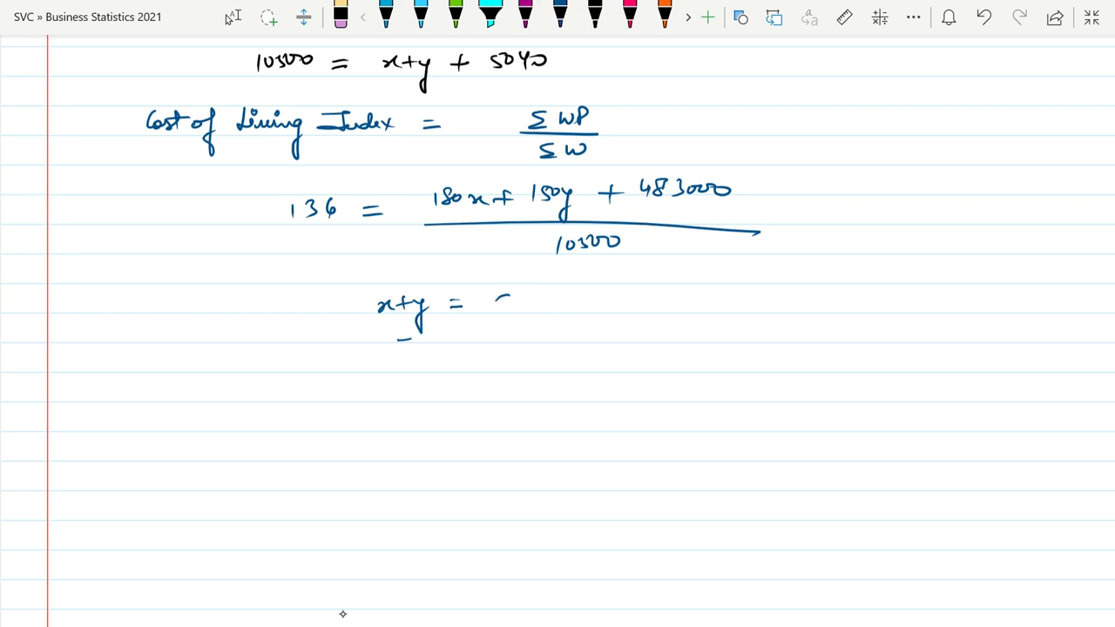
pyautogui.hotkey('ctrl', 'z')
pyautogui.hotkey('ctrl', 'z')
pyautogui.hotkey('ctrl', 'z')
pyautogui.hotkey('ctrl', 'z')
pyautogui.hotkey('ctrl', 'z')
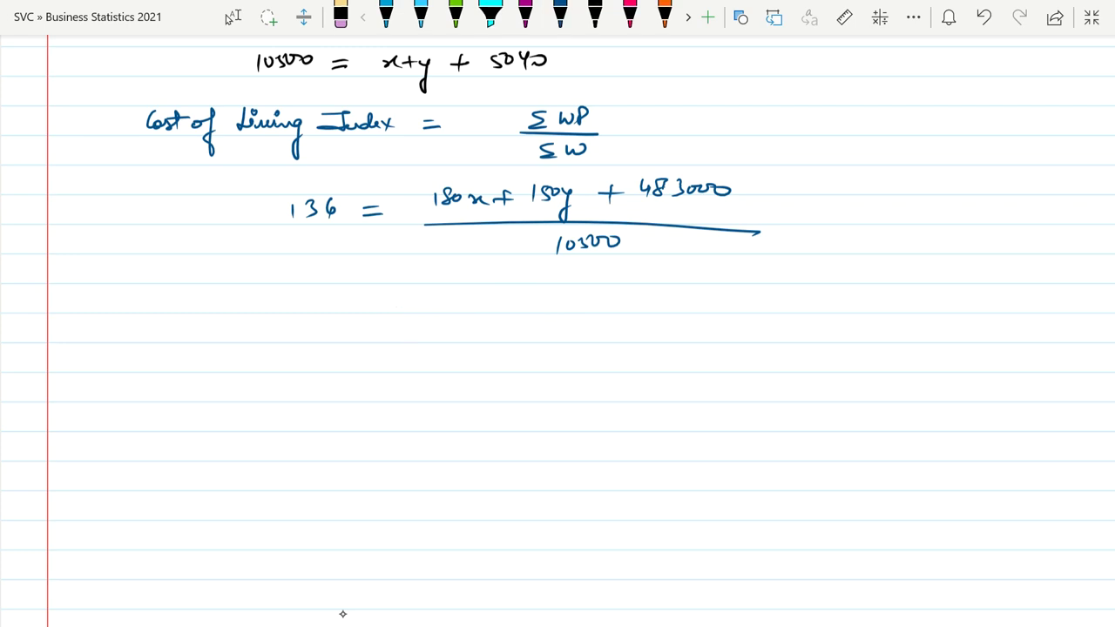
# Write 6x + 5y = 31500 and label it equation (1)
pyautogui.click(560, 16)
pyautogui.moveTo(394, 291); pyautogui.dragTo(389, 302)
pyautogui.moveTo(405, 295); pyautogui.dragTo(418, 302)
pyautogui.moveTo(422, 297)
pyautogui.mouseDown()
pyautogui.moveTo(463, 299)
pyautogui.moveTo(479, 320)
pyautogui.mouseUp()
pyautogui.moveTo(508, 293); pyautogui.dragTo(585, 298)
pyautogui.moveTo(581, 286); pyautogui.dragTo(733, 289)
pyautogui.moveTo(749, 277)
pyautogui.mouseDown()
pyautogui.moveTo(750, 293)
pyautogui.moveTo(750, 276)
pyautogui.mouseUp()
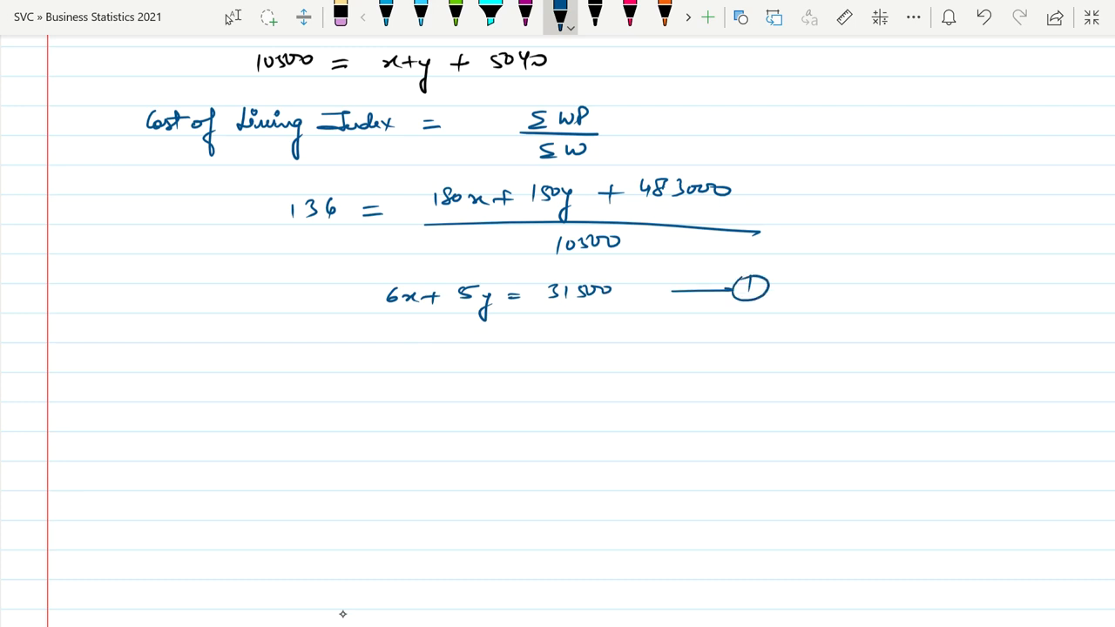
pyautogui.scroll(3, 342, 614)
pyautogui.click(232, 18)
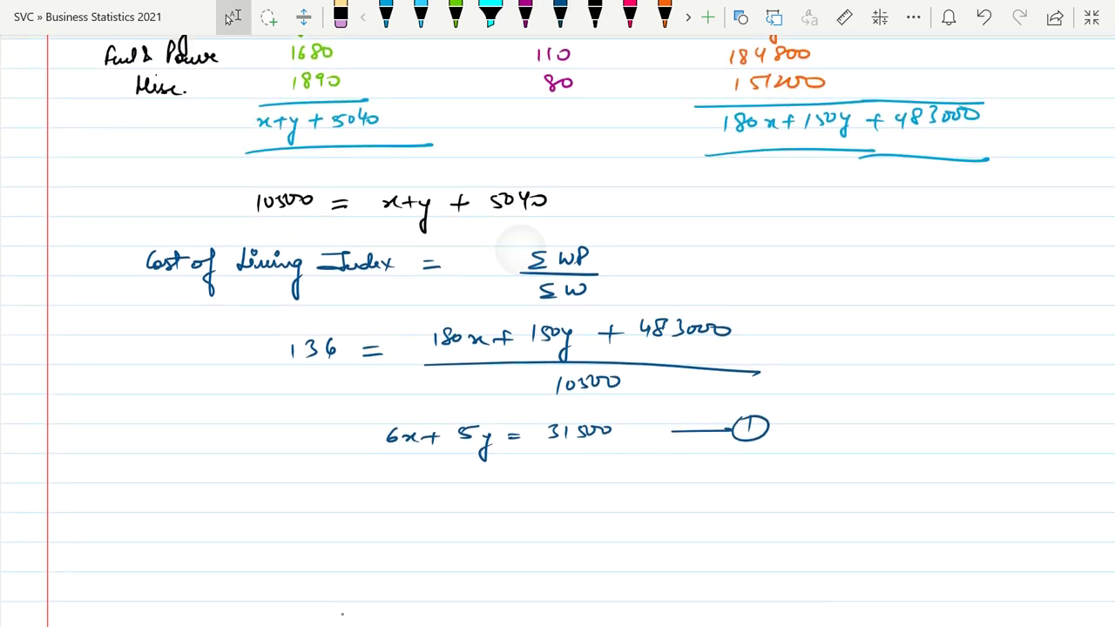
# Mark x + y + 5040 in the income equation as equal to 10500
pyautogui.click(559, 15)
pyautogui.moveTo(388, 129); pyautogui.dragTo(416, 110)
pyautogui.scroll(-1, 342, 614)
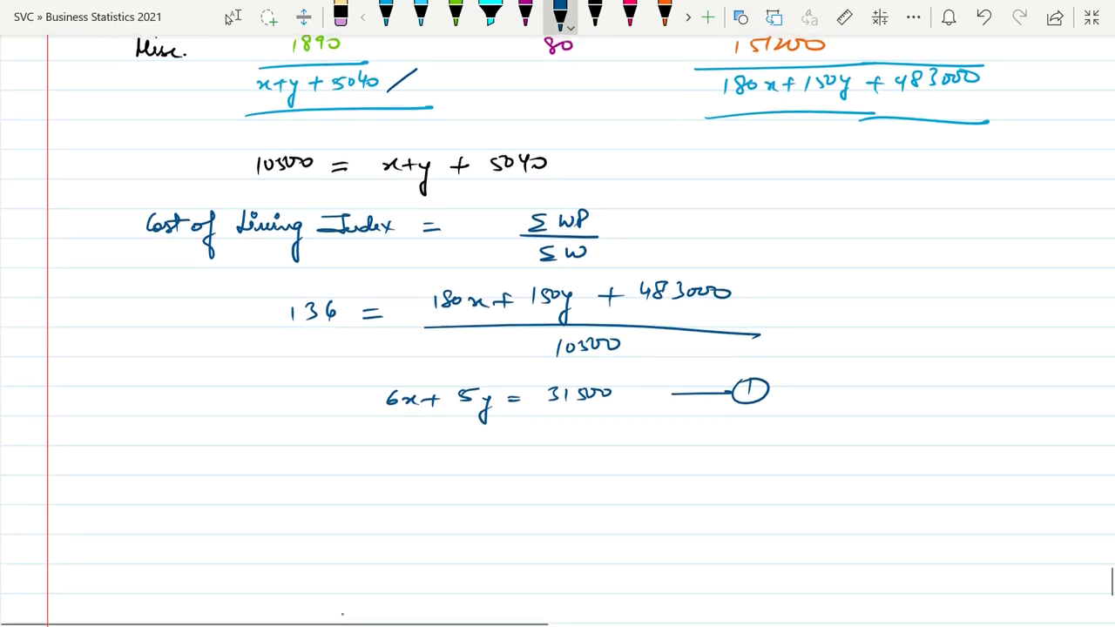
pyautogui.scroll(1, 342, 614)
pyautogui.click(233, 17)
pyautogui.click(559, 16)
pyautogui.moveTo(362, 114)
pyautogui.mouseDown()
pyautogui.moveTo(237, 164)
pyautogui.moveTo(375, 115)
pyautogui.mouseUp()
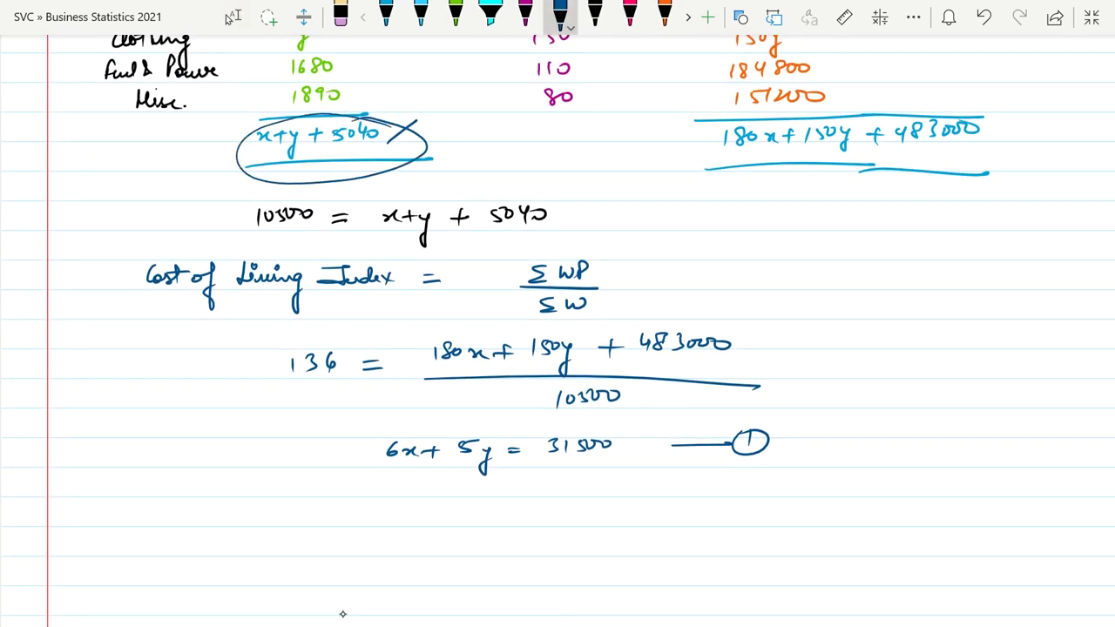
pyautogui.moveTo(434, 134); pyautogui.dragTo(449, 131)
pyautogui.moveTo(435, 143); pyautogui.dragTo(457, 139)
pyautogui.moveTo(465, 128); pyautogui.dragTo(500, 121)
# Write x + y = 5460 below equation (1) as equation (2)
pyautogui.scroll(-1, 343, 614)
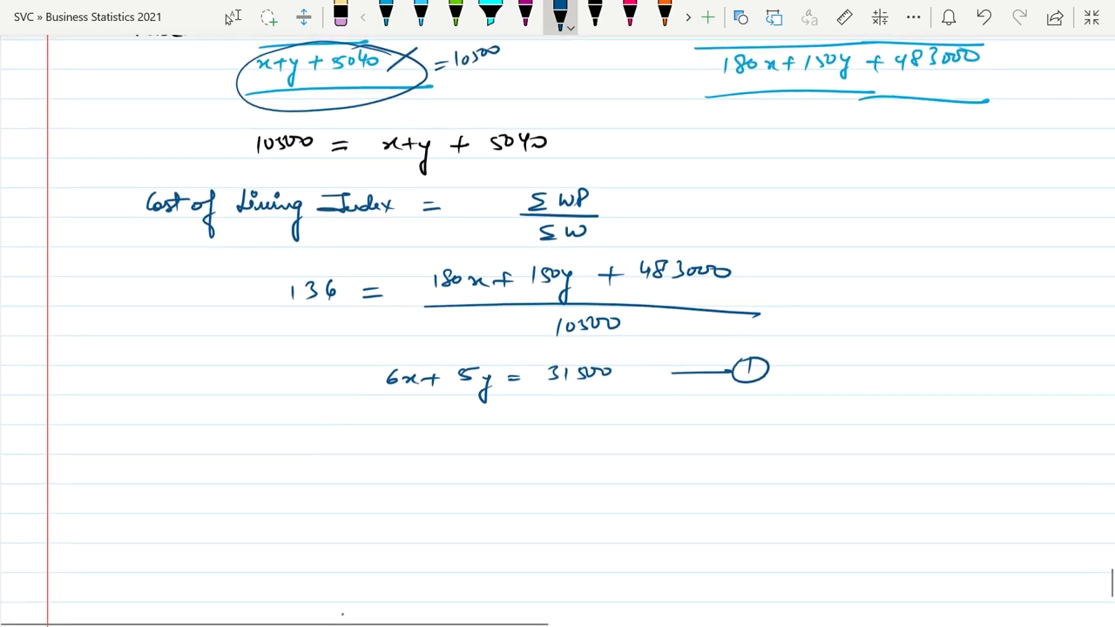
pyautogui.click(232, 17)
pyautogui.click(561, 18)
pyautogui.moveTo(391, 439)
pyautogui.mouseDown()
pyautogui.moveTo(406, 449)
pyautogui.moveTo(433, 442)
pyautogui.mouseUp()
pyautogui.moveTo(425, 435)
pyautogui.mouseDown()
pyautogui.moveTo(425, 451)
pyautogui.moveTo(459, 453)
pyautogui.moveTo(450, 469)
pyautogui.mouseUp()
pyautogui.moveTo(495, 440); pyautogui.dragTo(509, 440)
pyautogui.moveTo(497, 445)
pyautogui.mouseDown()
pyautogui.moveTo(592, 433)
pyautogui.moveTo(607, 448)
pyautogui.mouseUp()
pyautogui.moveTo(620, 433)
pyautogui.mouseDown()
pyautogui.moveTo(619, 446)
pyautogui.moveTo(775, 430)
pyautogui.moveTo(756, 428)
pyautogui.mouseUp()
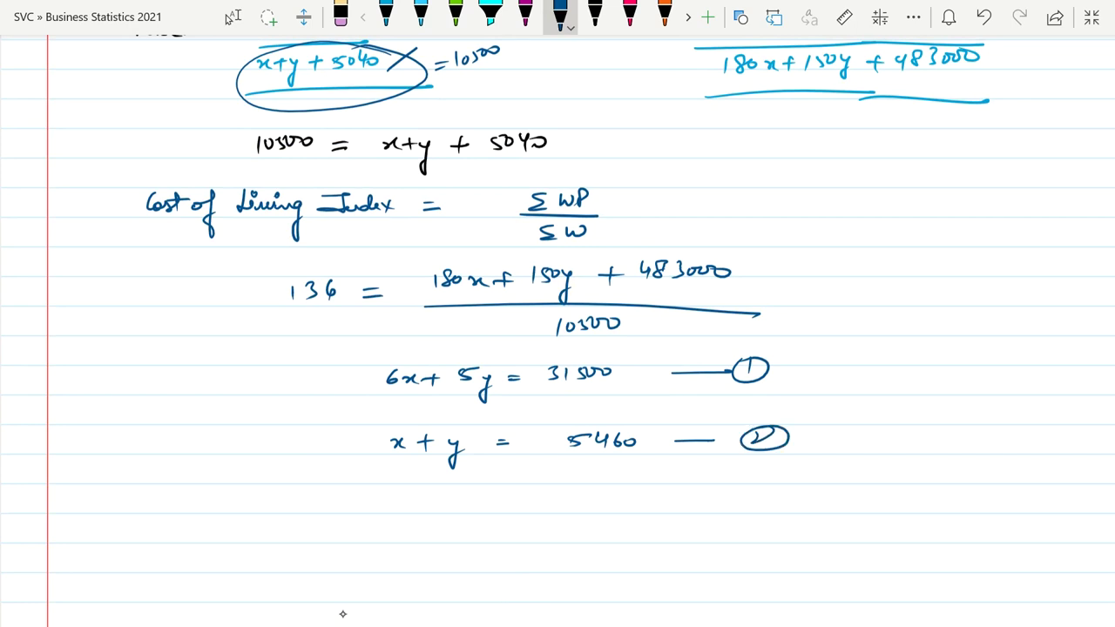
# Write the solution x = 4200, y = 1260 and underline it
pyautogui.scroll(-3, 343, 614)
pyautogui.scroll(-1, 342, 614)
pyautogui.scroll(-2, 342, 615)
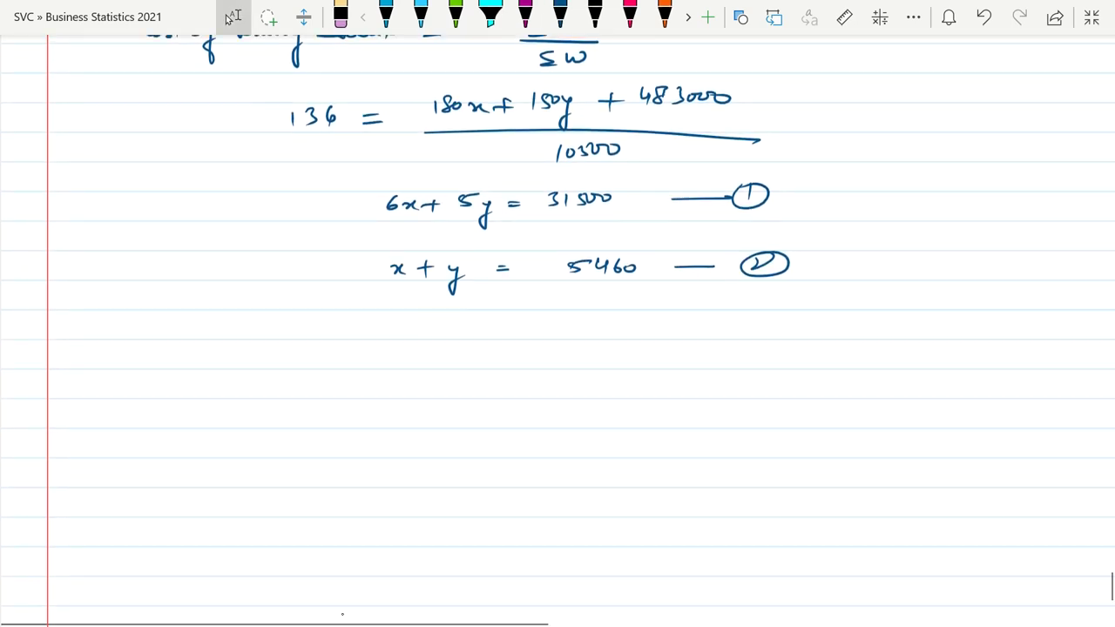
pyautogui.scroll(-1, 342, 614)
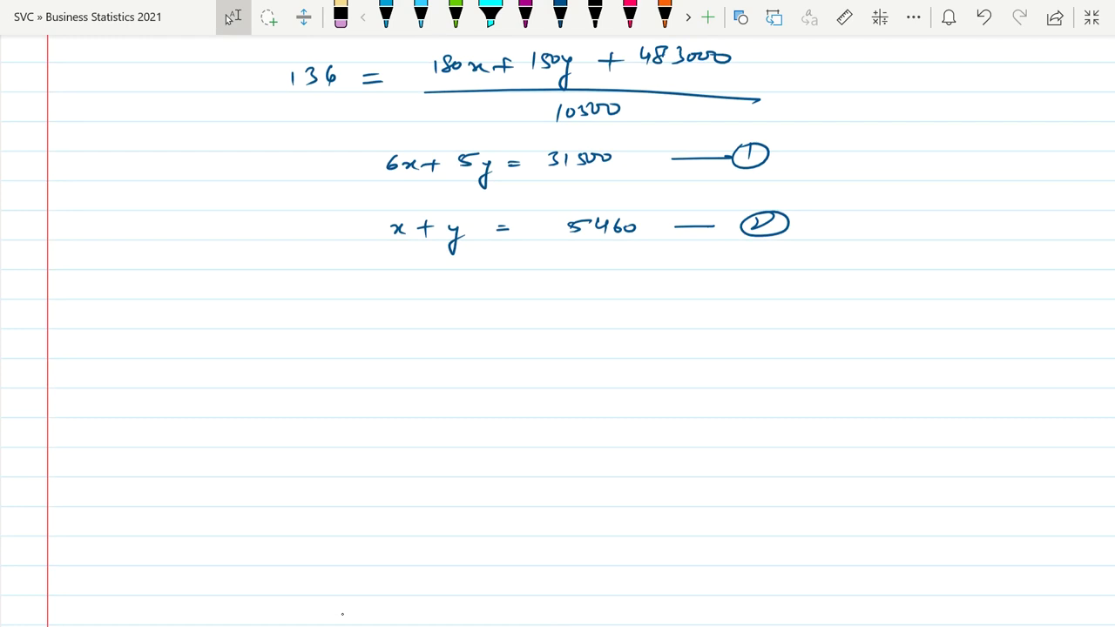
pyautogui.moveTo(332, 287)
pyautogui.mouseDown()
pyautogui.moveTo(348, 297)
pyautogui.moveTo(417, 282)
pyautogui.moveTo(425, 293)
pyautogui.moveTo(476, 284)
pyautogui.moveTo(527, 294)
pyautogui.moveTo(531, 283)
pyautogui.mouseUp()
pyautogui.moveTo(541, 288); pyautogui.dragTo(542, 326)
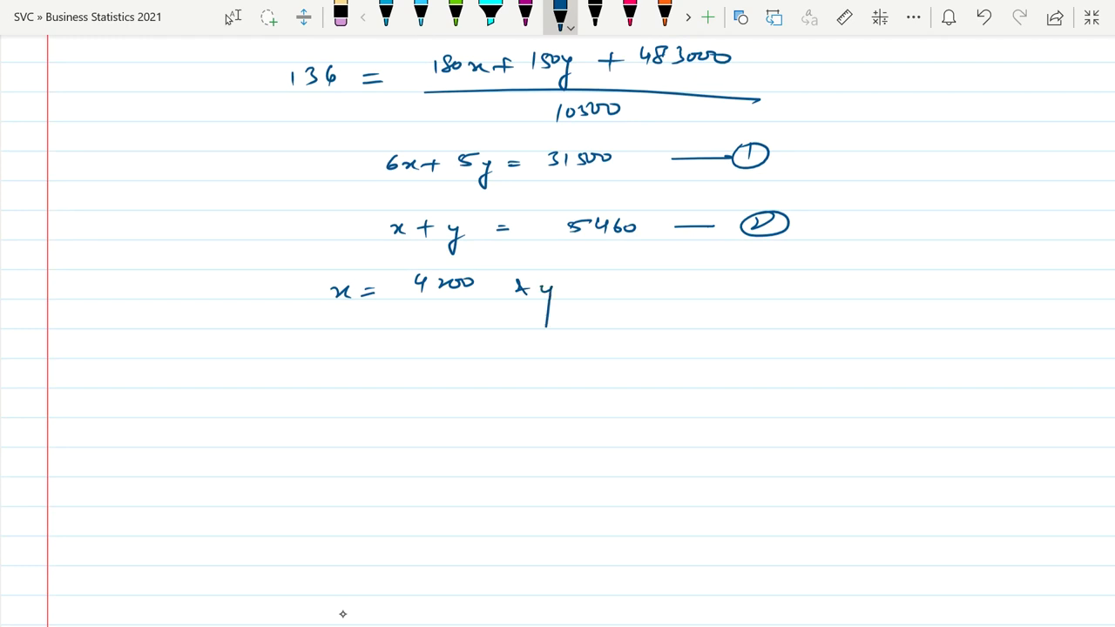
pyautogui.moveTo(576, 289); pyautogui.dragTo(686, 286)
pyautogui.moveTo(654, 311); pyautogui.dragTo(707, 304)
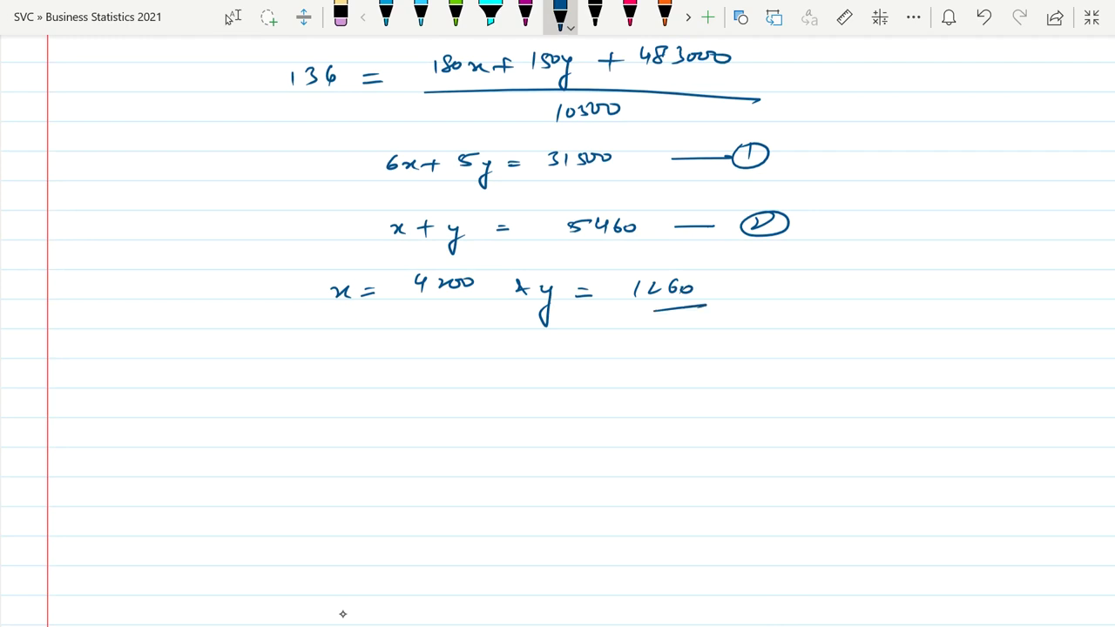
pyautogui.scroll(1, 343, 614)
pyautogui.scroll(3, 342, 614)
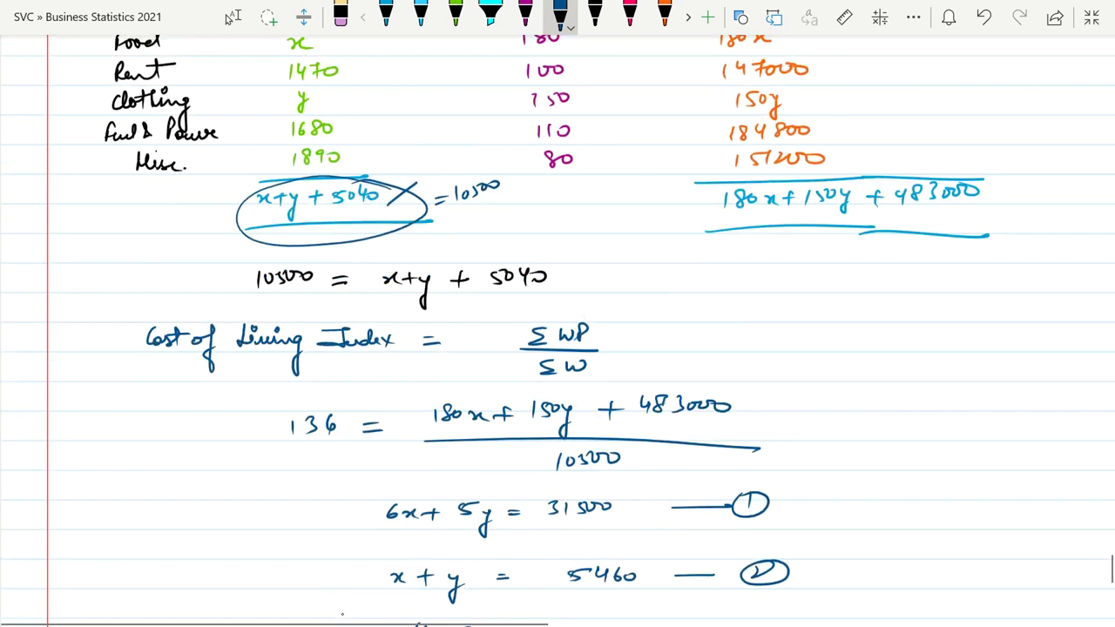
pyautogui.scroll(2, 343, 614)
pyautogui.click(233, 17)
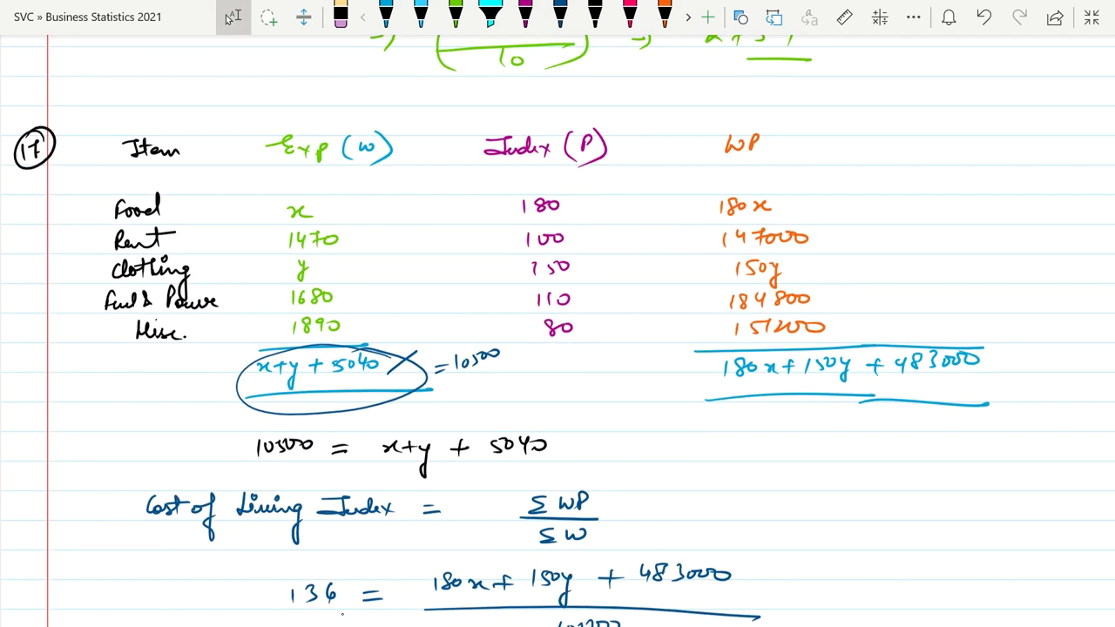